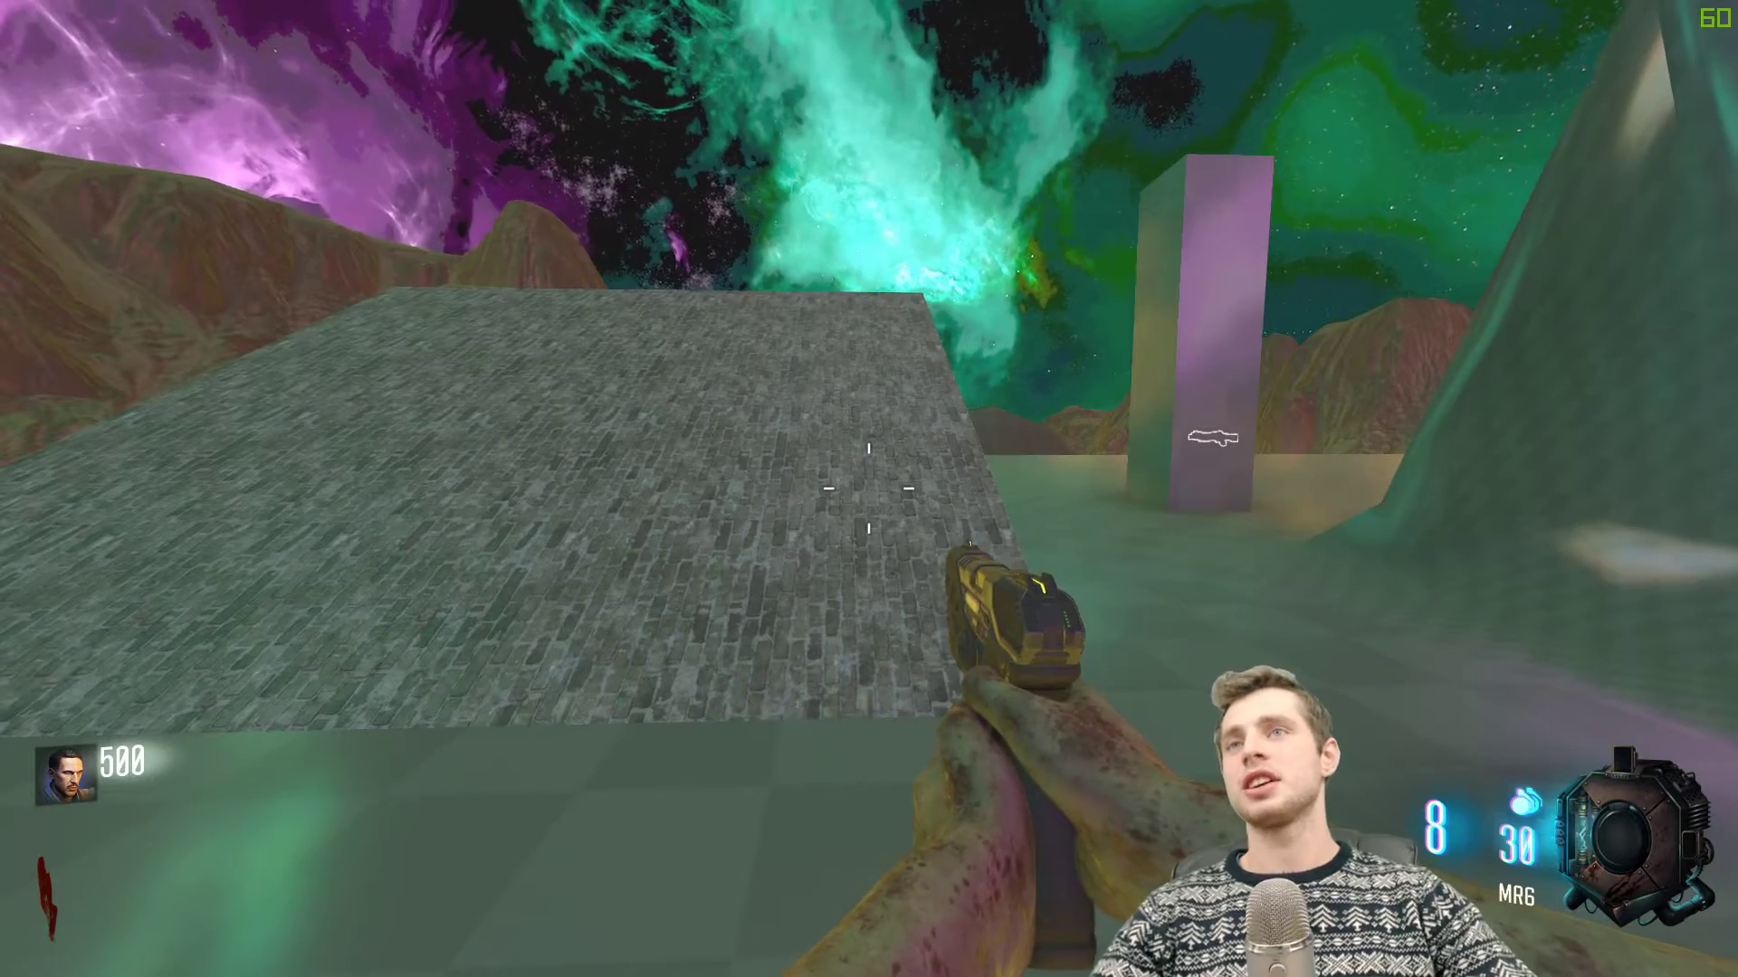
pyautogui.press('w')
pyautogui.click(868, 489)
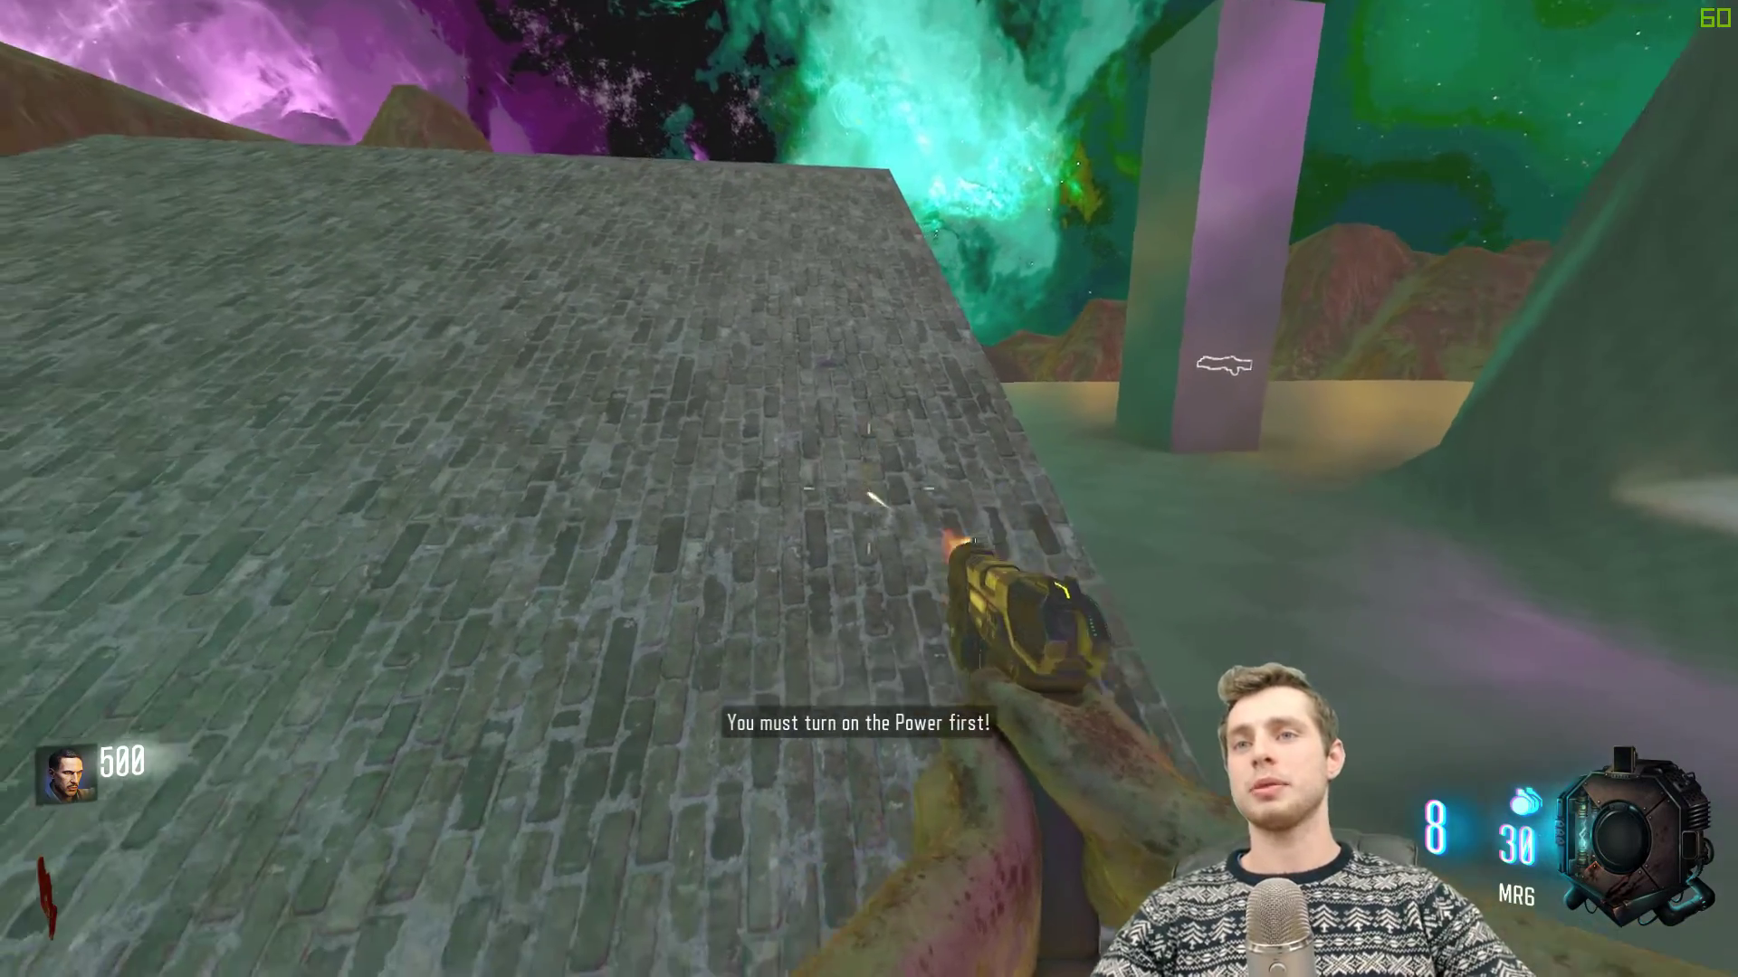
pyautogui.click(869, 488)
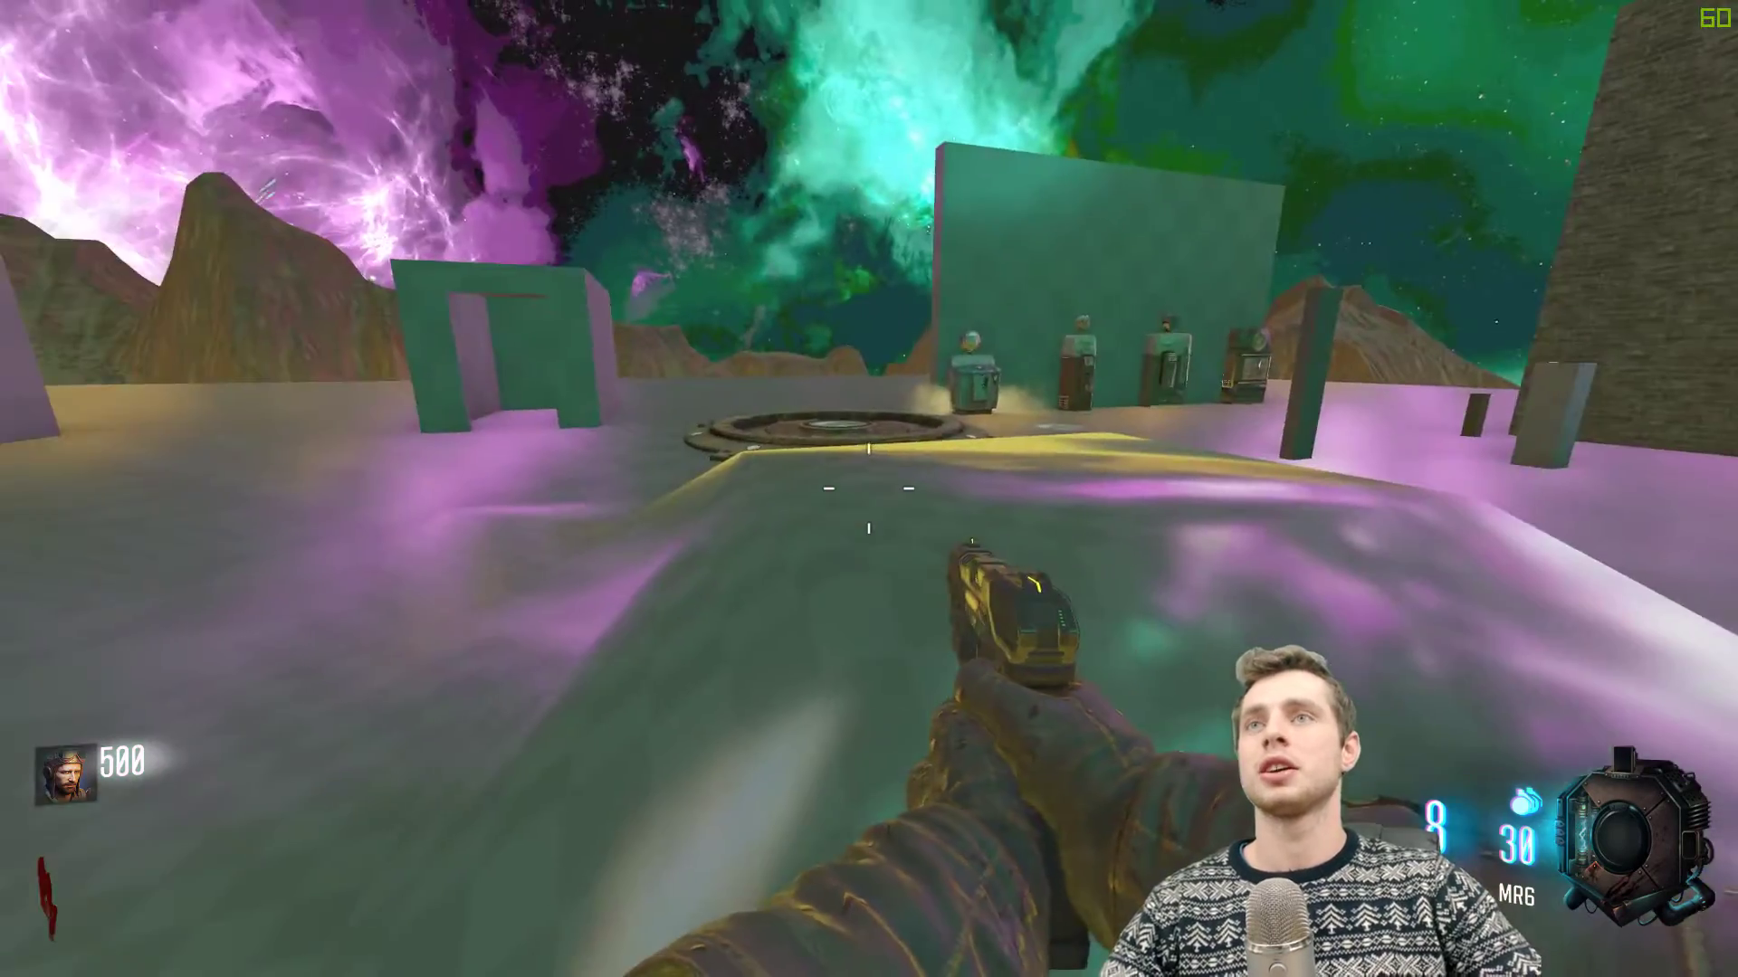
pyautogui.rightClick(869, 489)
pyautogui.click(869, 489)
pyautogui.click(869, 489)
pyautogui.press('r')
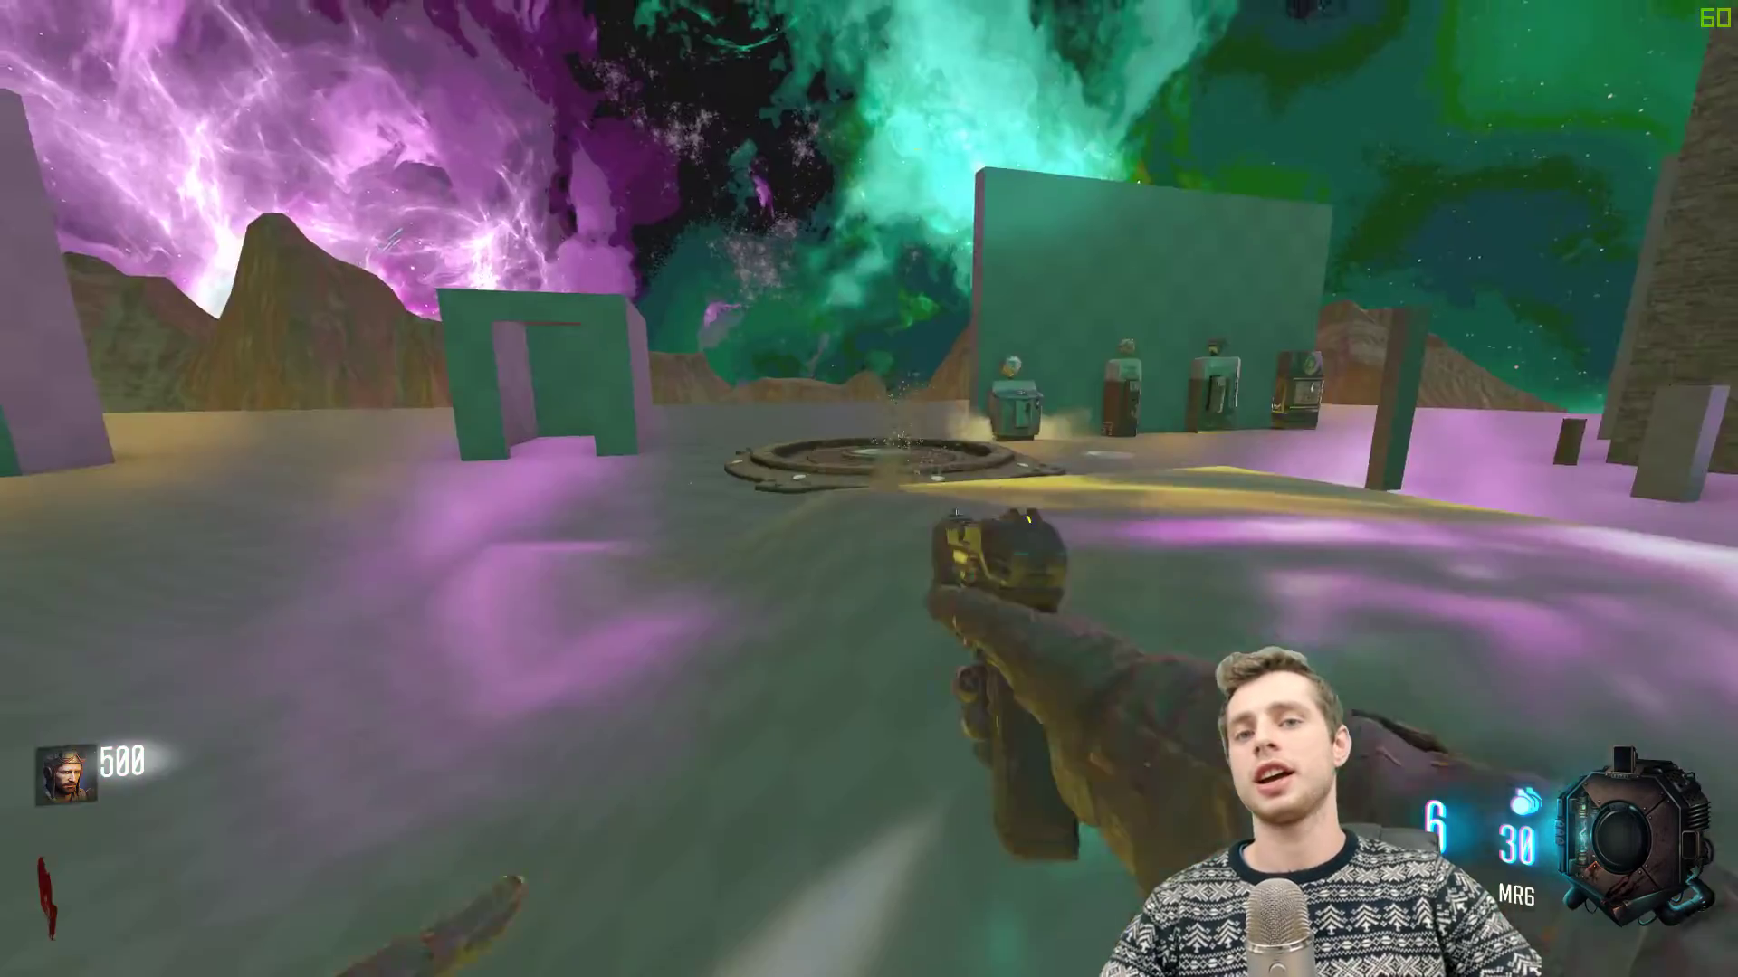
pyautogui.press('r')
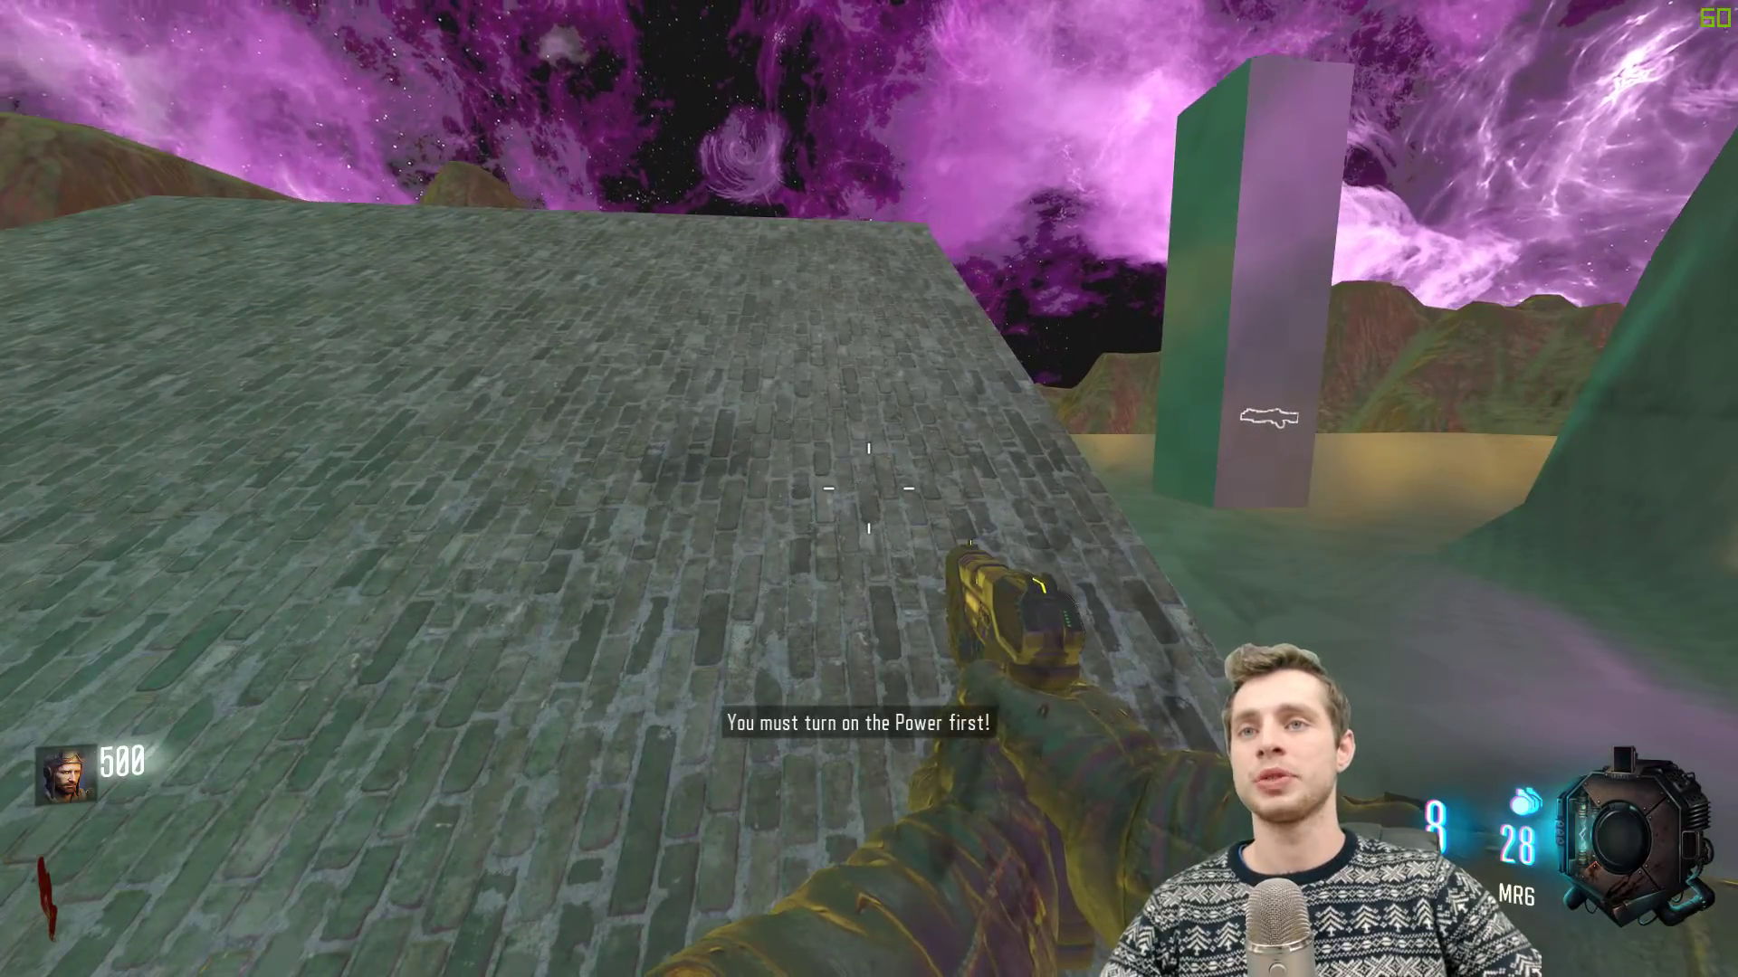
pyautogui.click(869, 488)
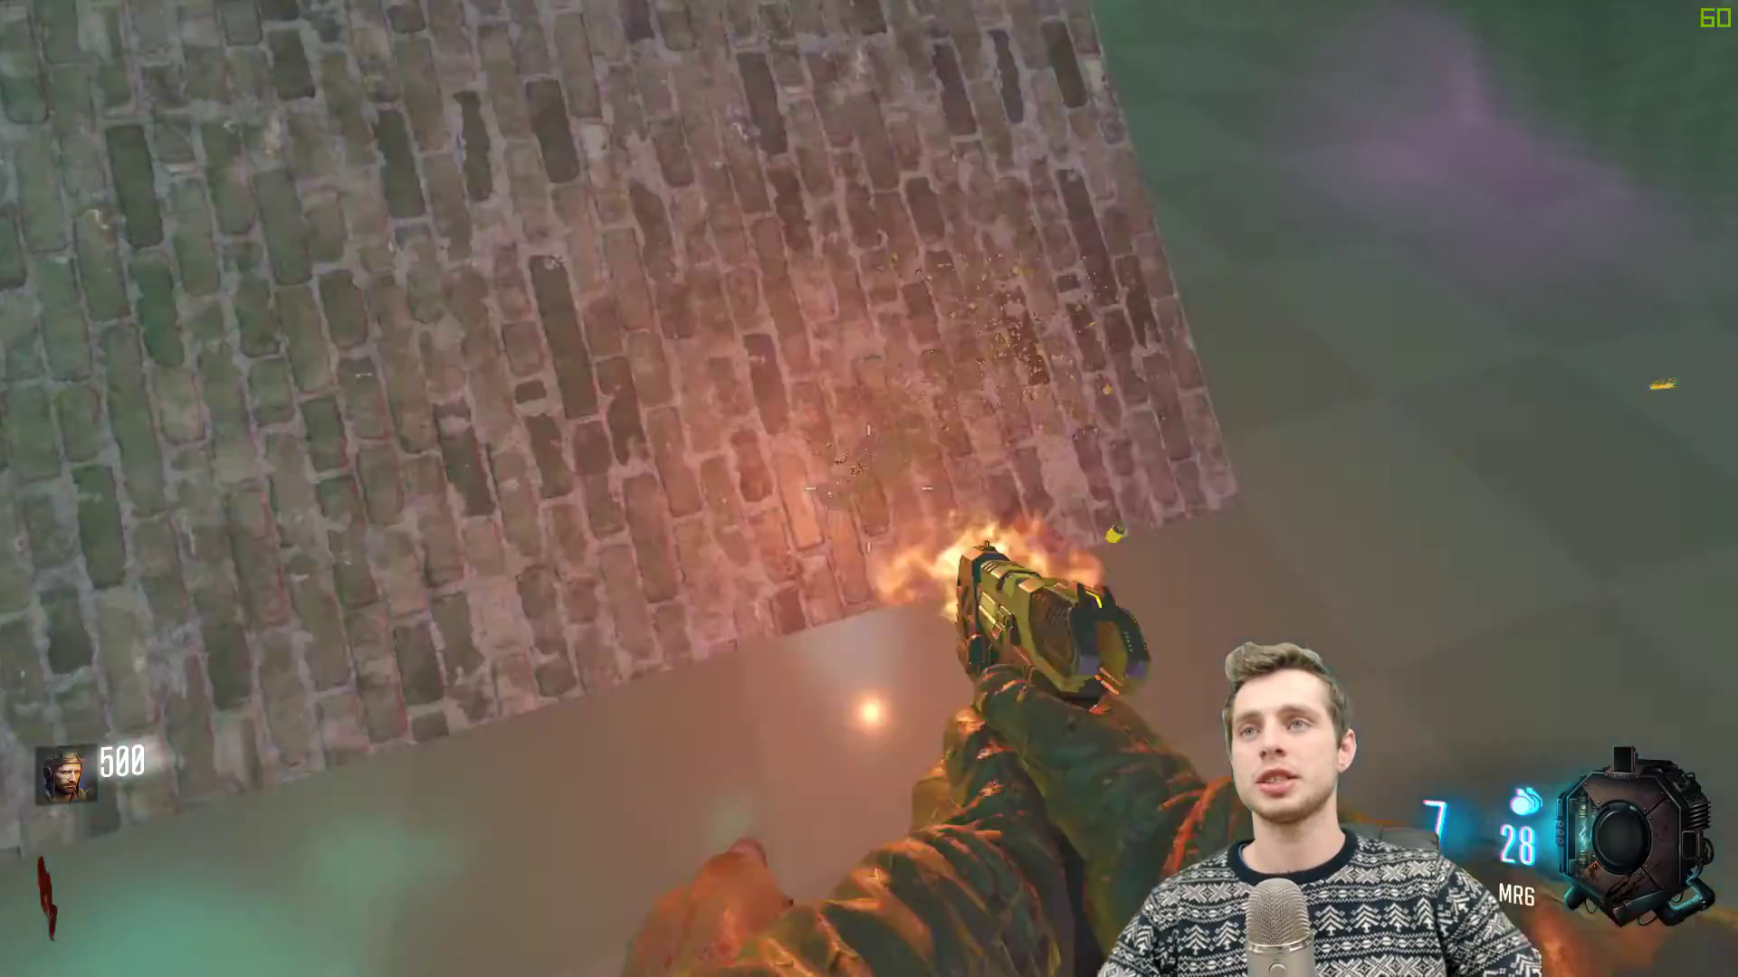
pyautogui.click(869, 489)
pyautogui.click(868, 489)
pyautogui.press('r')
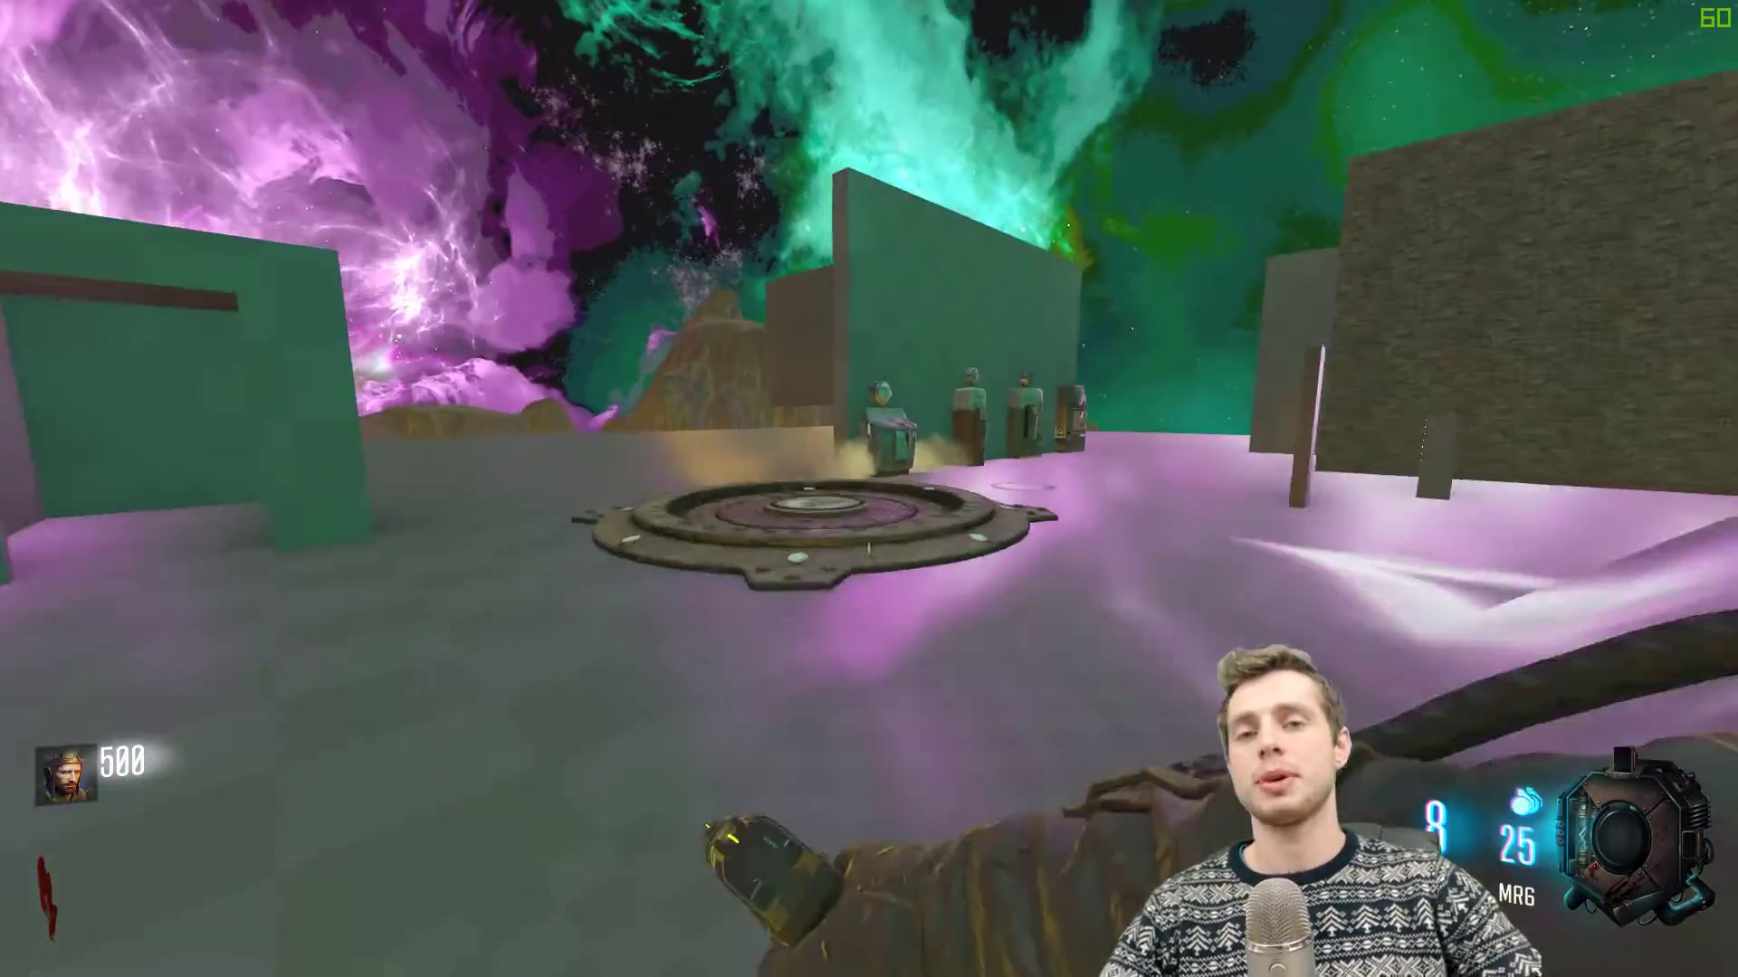
pyautogui.press('w')
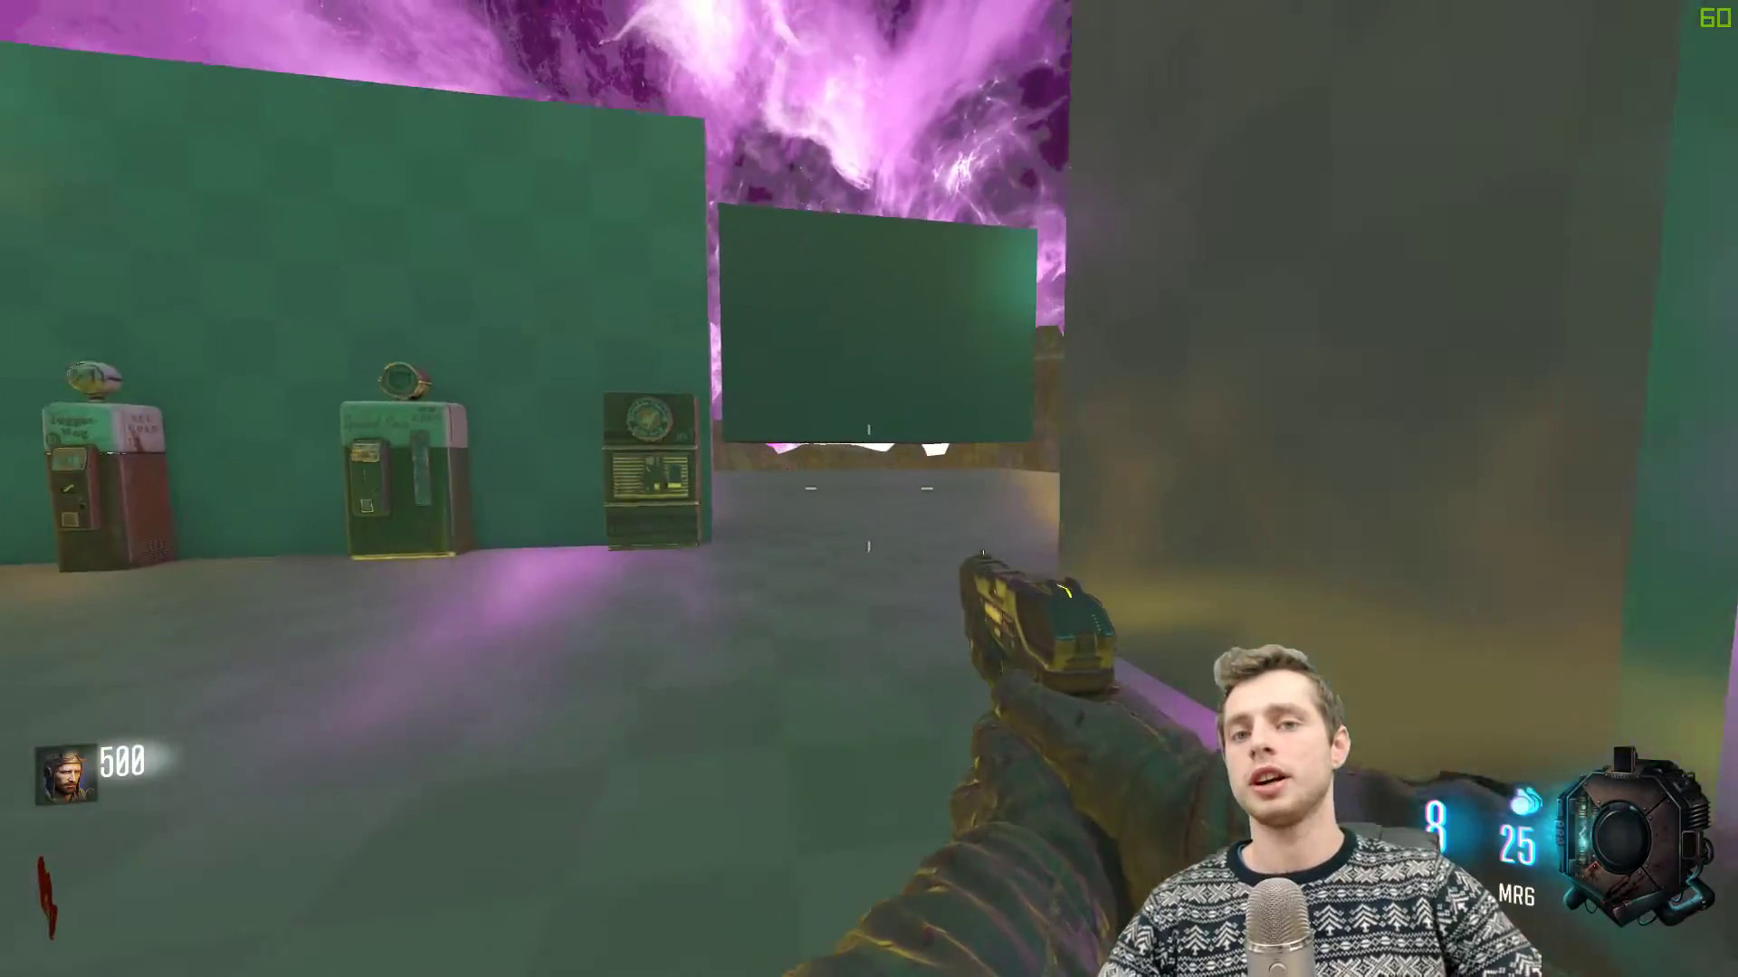
pyautogui.press('w')
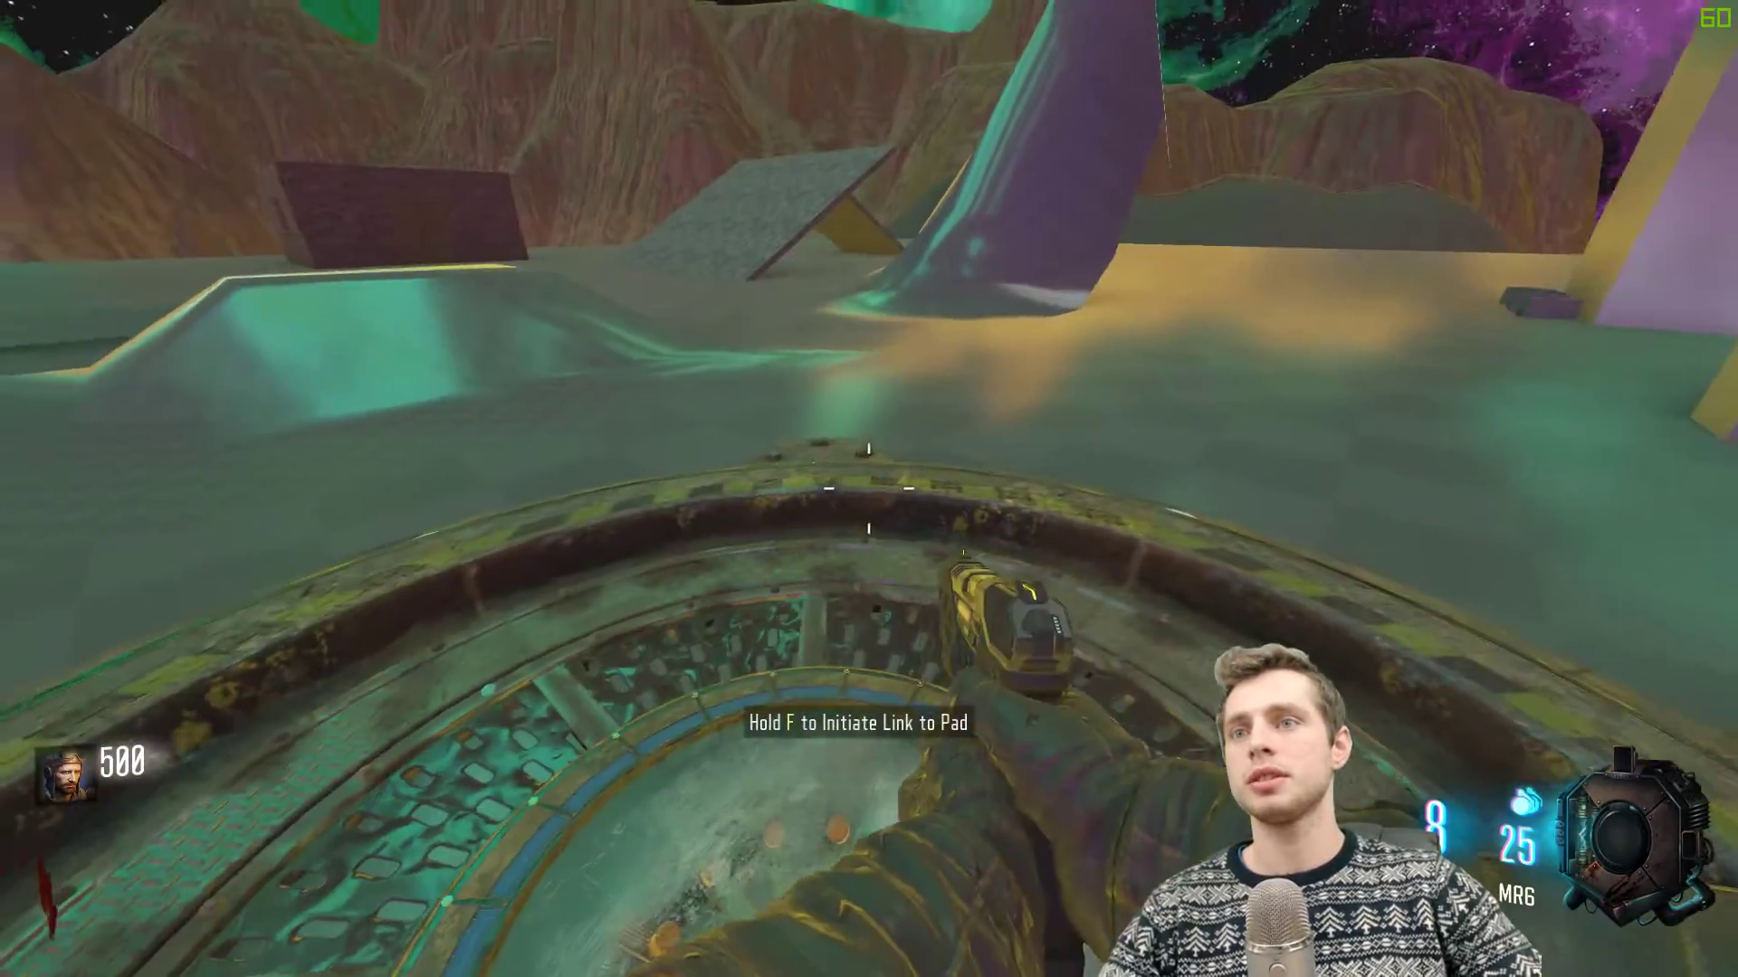
pyautogui.press('f')
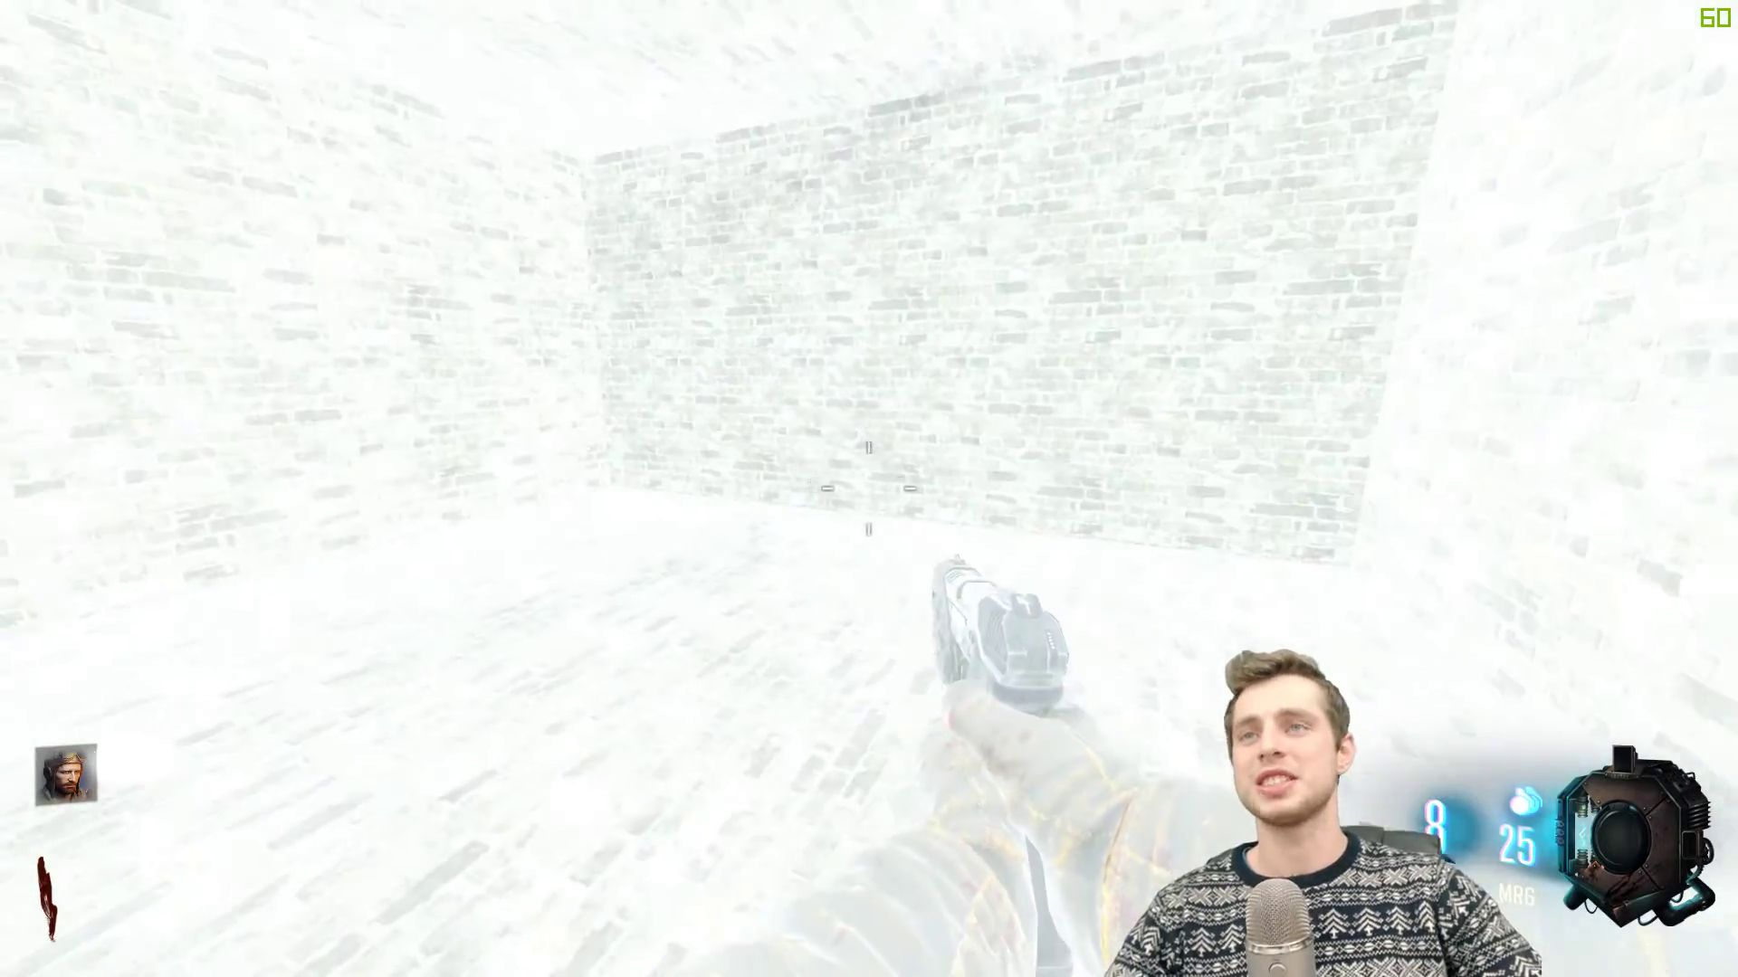
pyautogui.click(869, 489)
pyautogui.click(869, 489)
pyautogui.click(869, 489)
pyautogui.click(869, 489)
pyautogui.press('r')
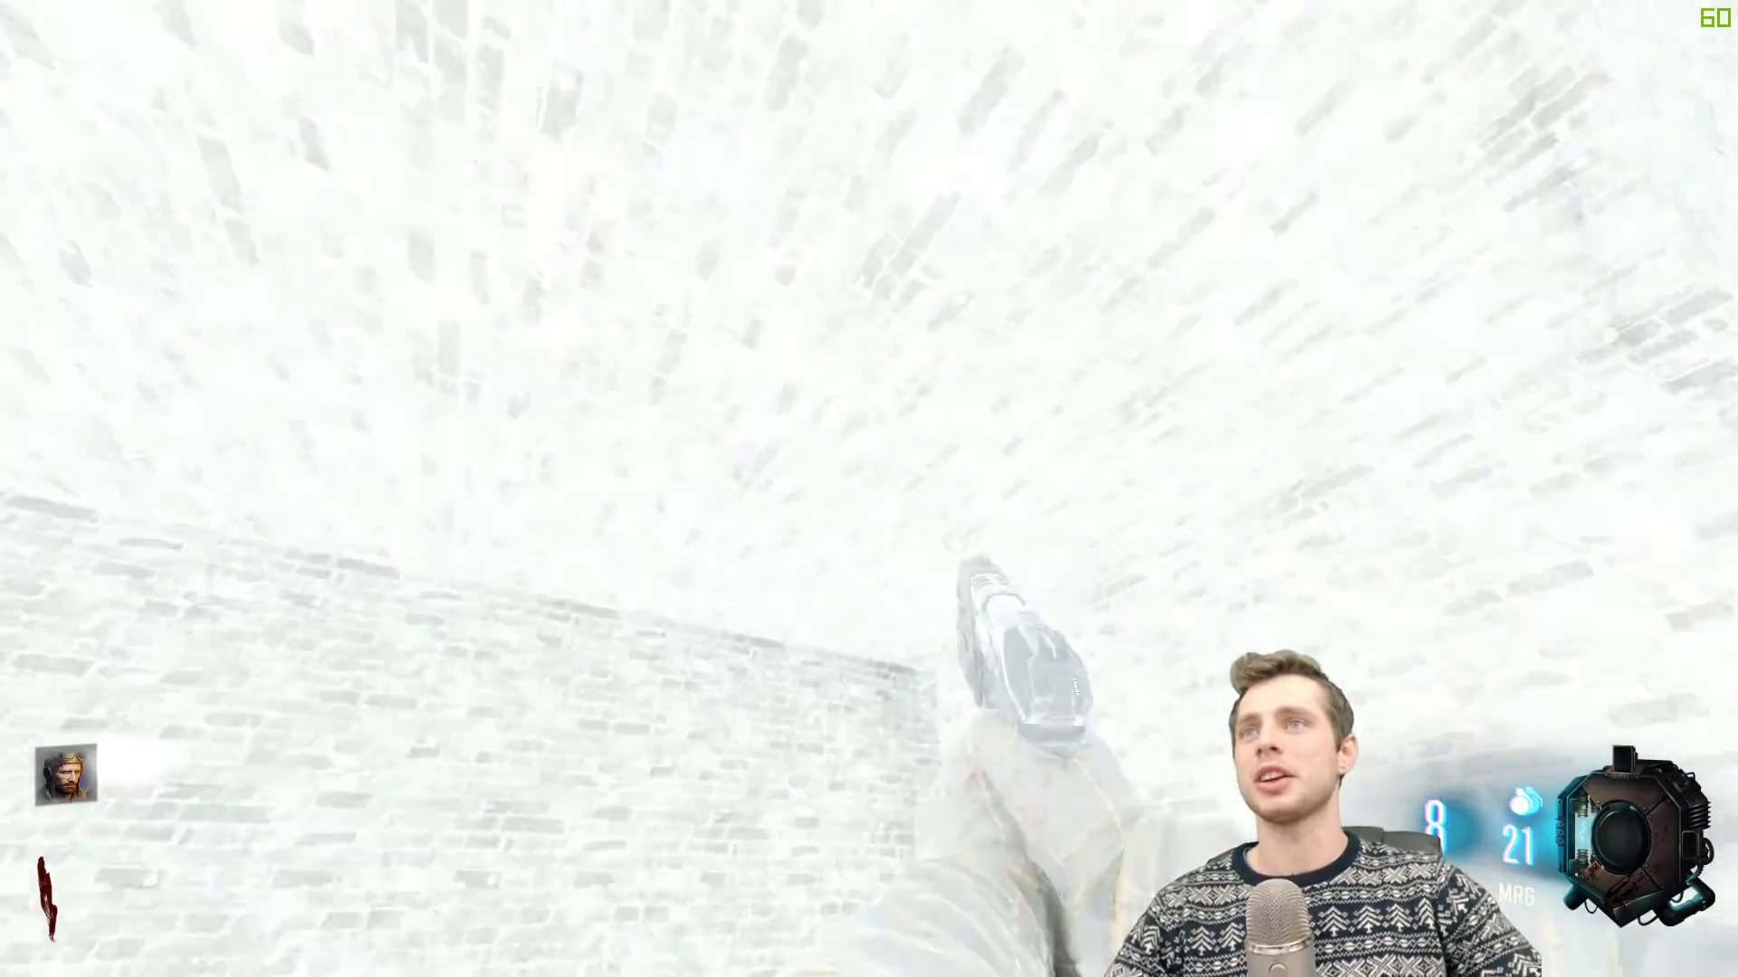
pyautogui.click(869, 489)
pyautogui.click(869, 488)
pyautogui.click(868, 489)
pyautogui.click(869, 489)
pyautogui.click(868, 489)
pyautogui.click(869, 489)
pyautogui.click(869, 489)
pyautogui.click(868, 489)
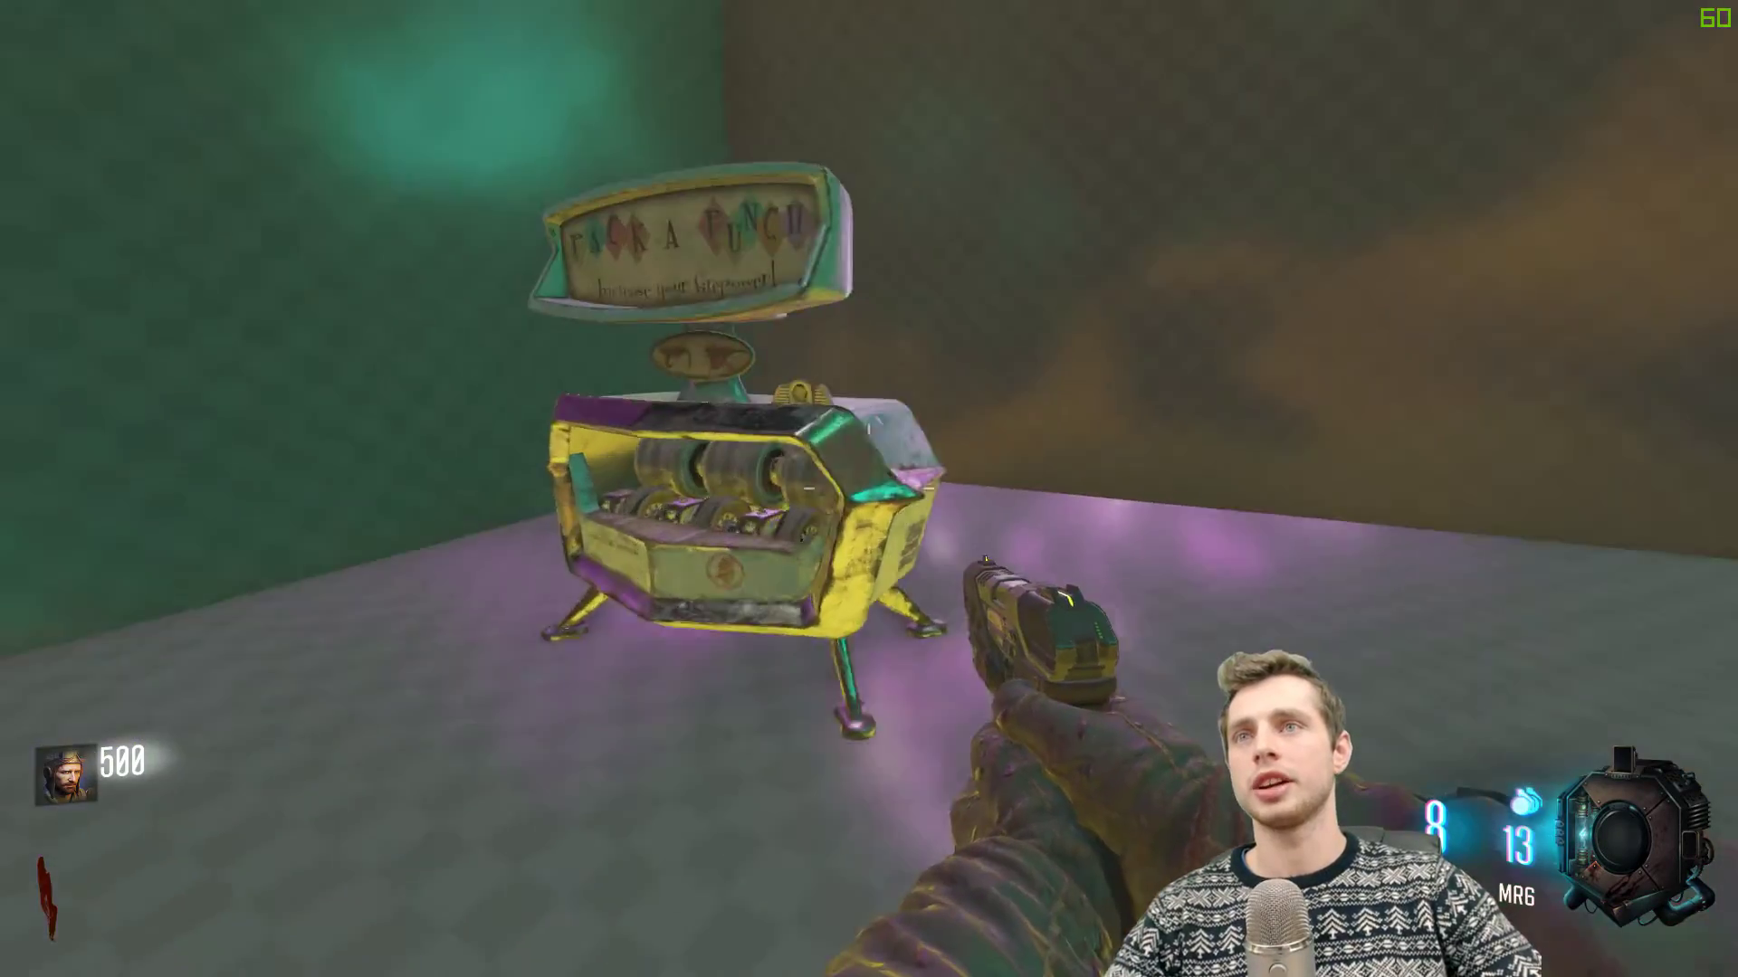
pyautogui.click(869, 489)
pyautogui.click(868, 489)
pyautogui.click(869, 488)
pyautogui.click(869, 488)
pyautogui.press('w')
pyautogui.click(869, 489)
pyautogui.click(869, 488)
pyautogui.click(869, 489)
pyautogui.press('s')
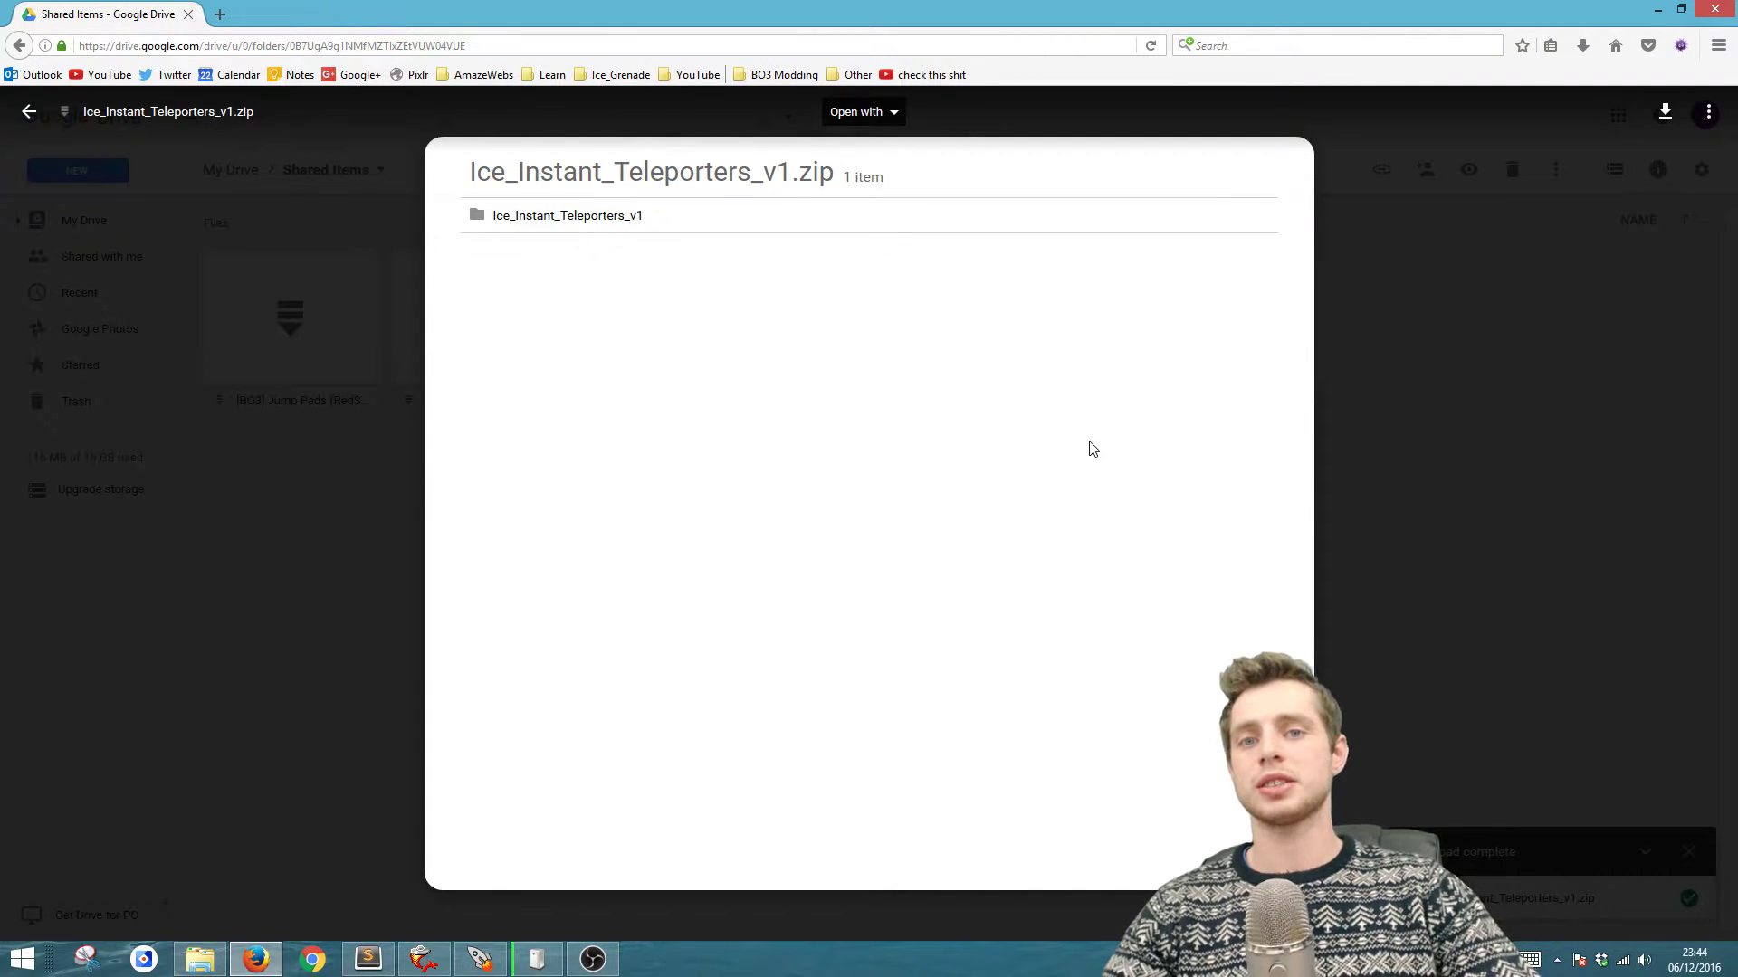
# - Download Ice_Instant_Teleporters_v1.zip and copy its map_source, share and sound_assets folders into Call of Duty Black Ops III, keeping existing versions of conflicting files
pyautogui.click(1665, 111)
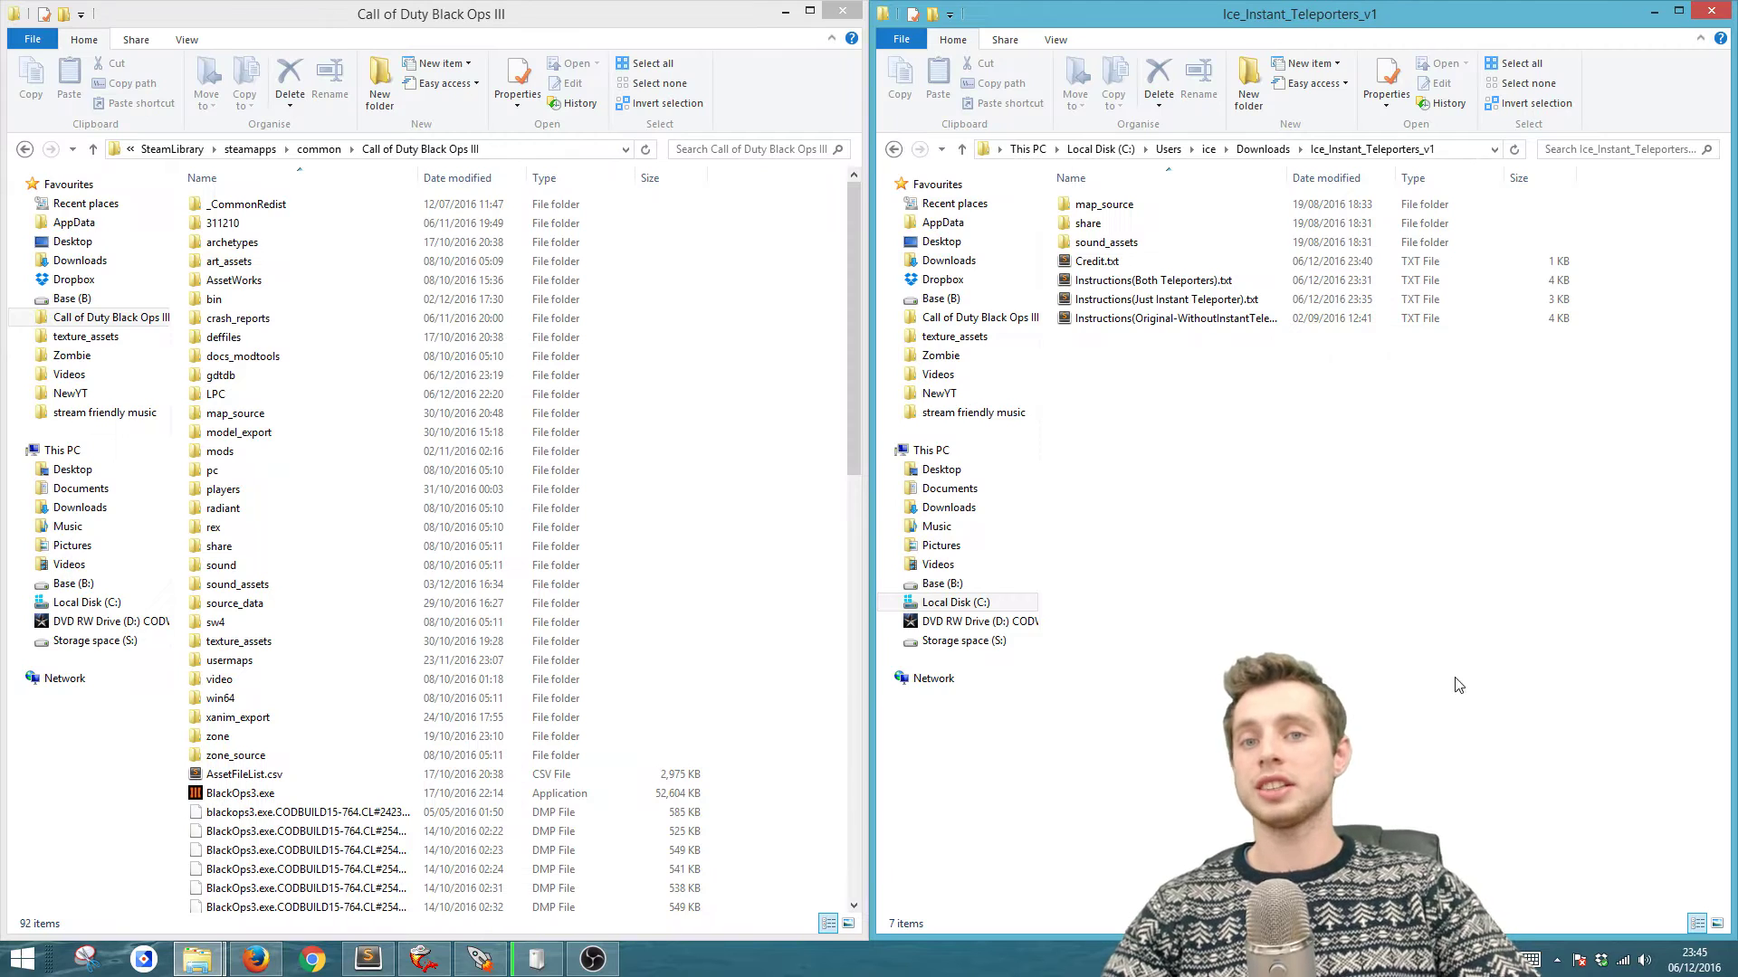
pyautogui.moveTo(1584, 260); pyautogui.dragTo(831, 362)
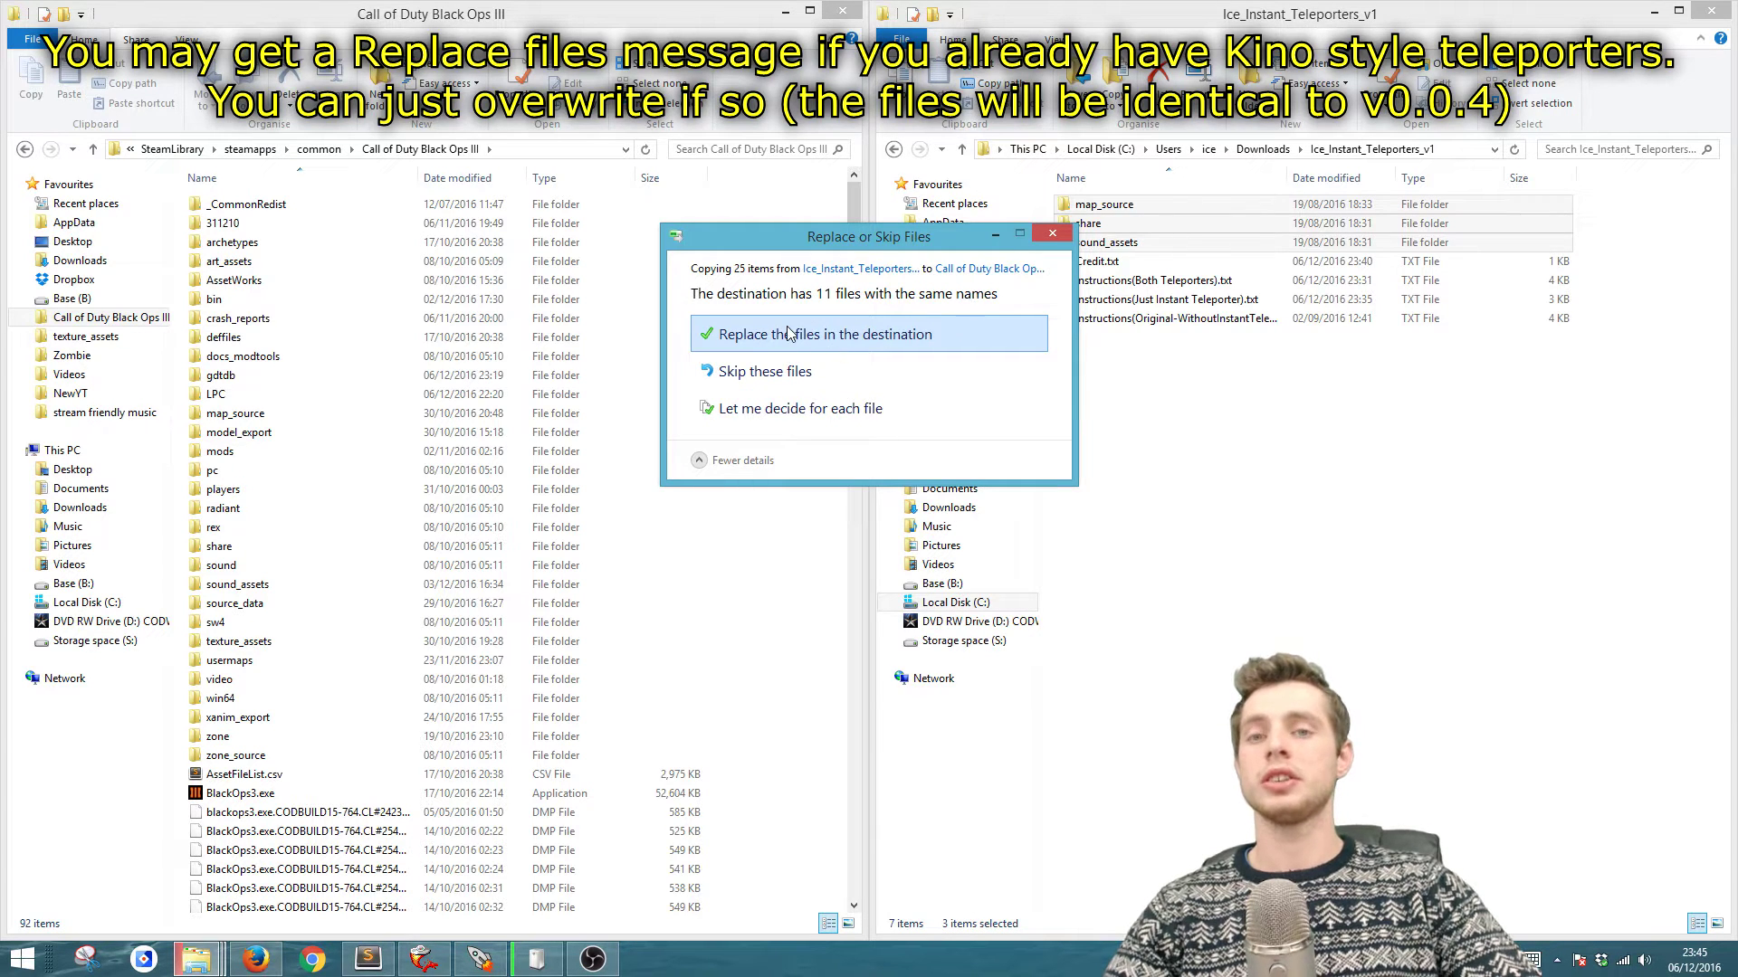
pyautogui.click(796, 413)
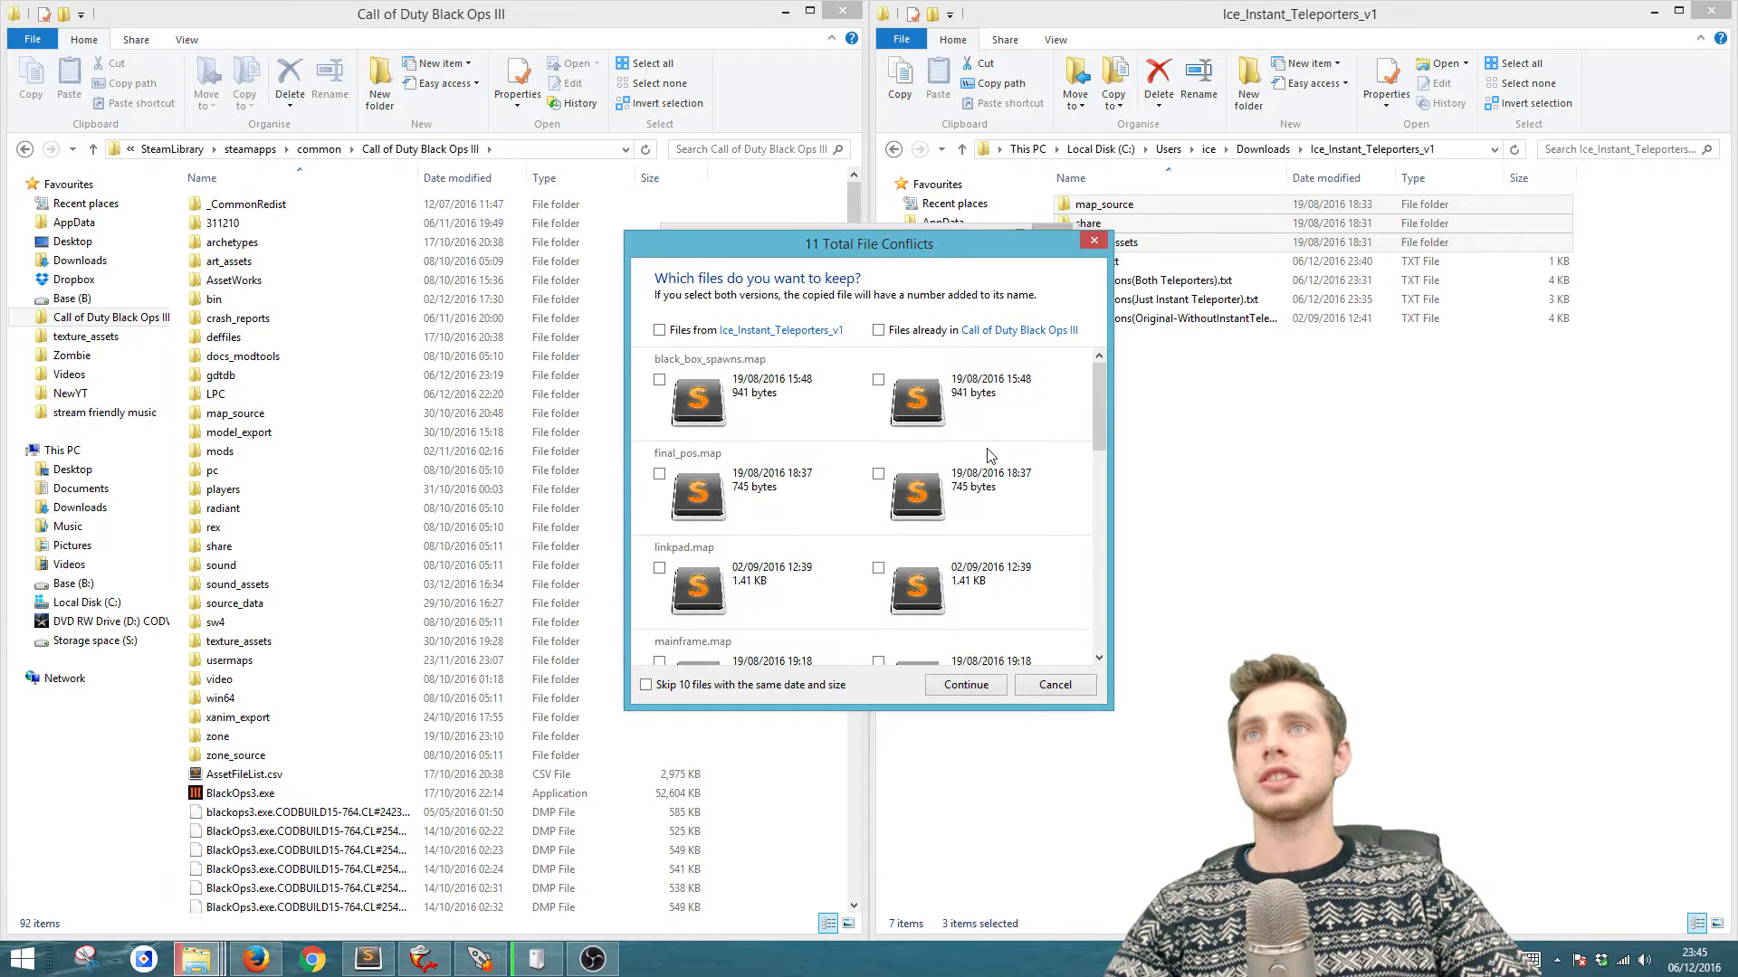
pyautogui.moveTo(1095, 404)
pyautogui.mouseDown()
pyautogui.moveTo(1104, 475)
pyautogui.moveTo(1099, 400)
pyautogui.mouseUp()
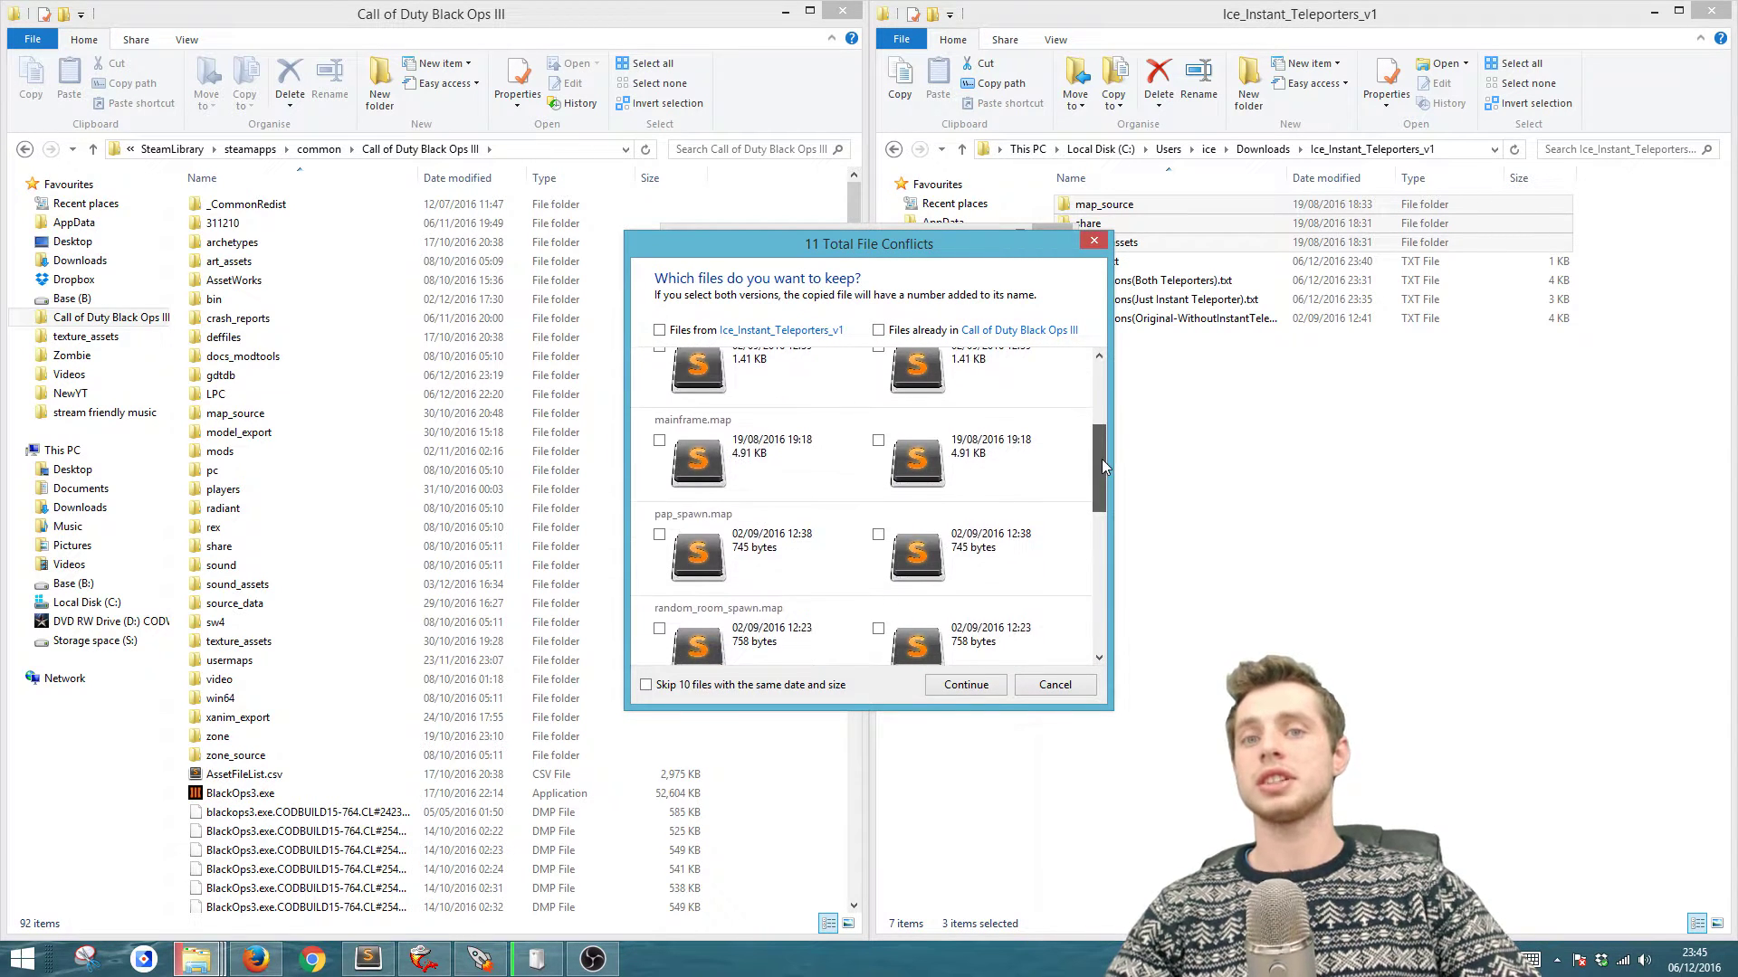
pyautogui.click(878, 329)
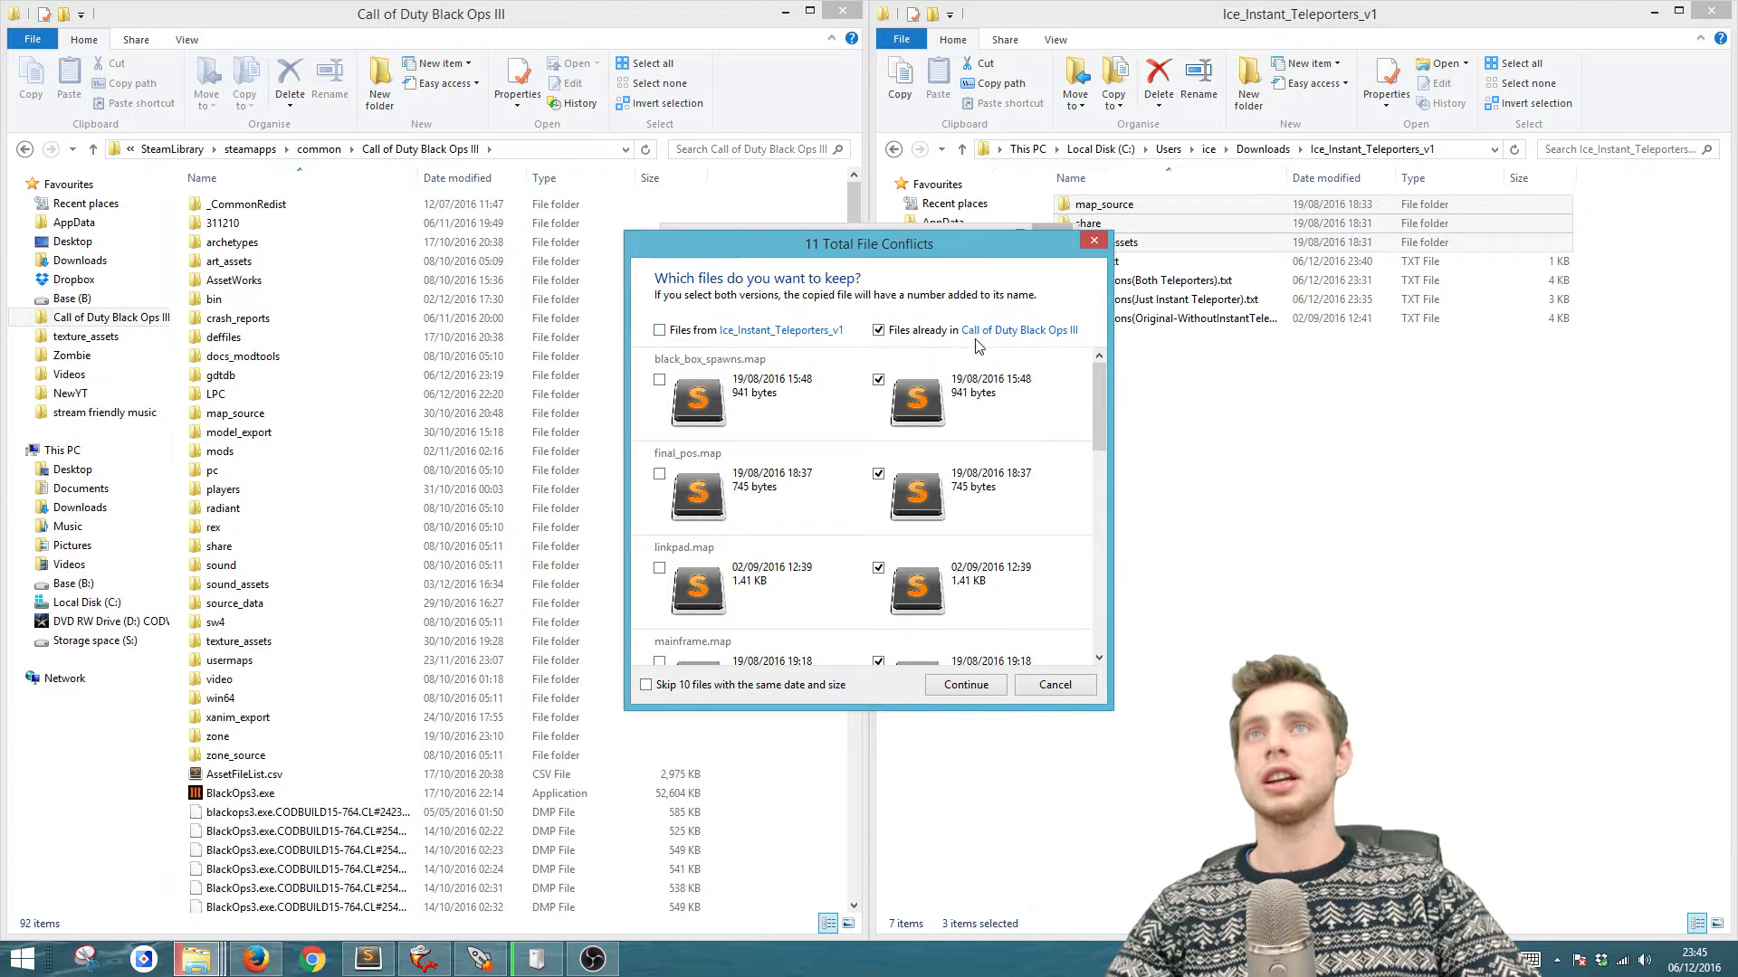
pyautogui.click(966, 686)
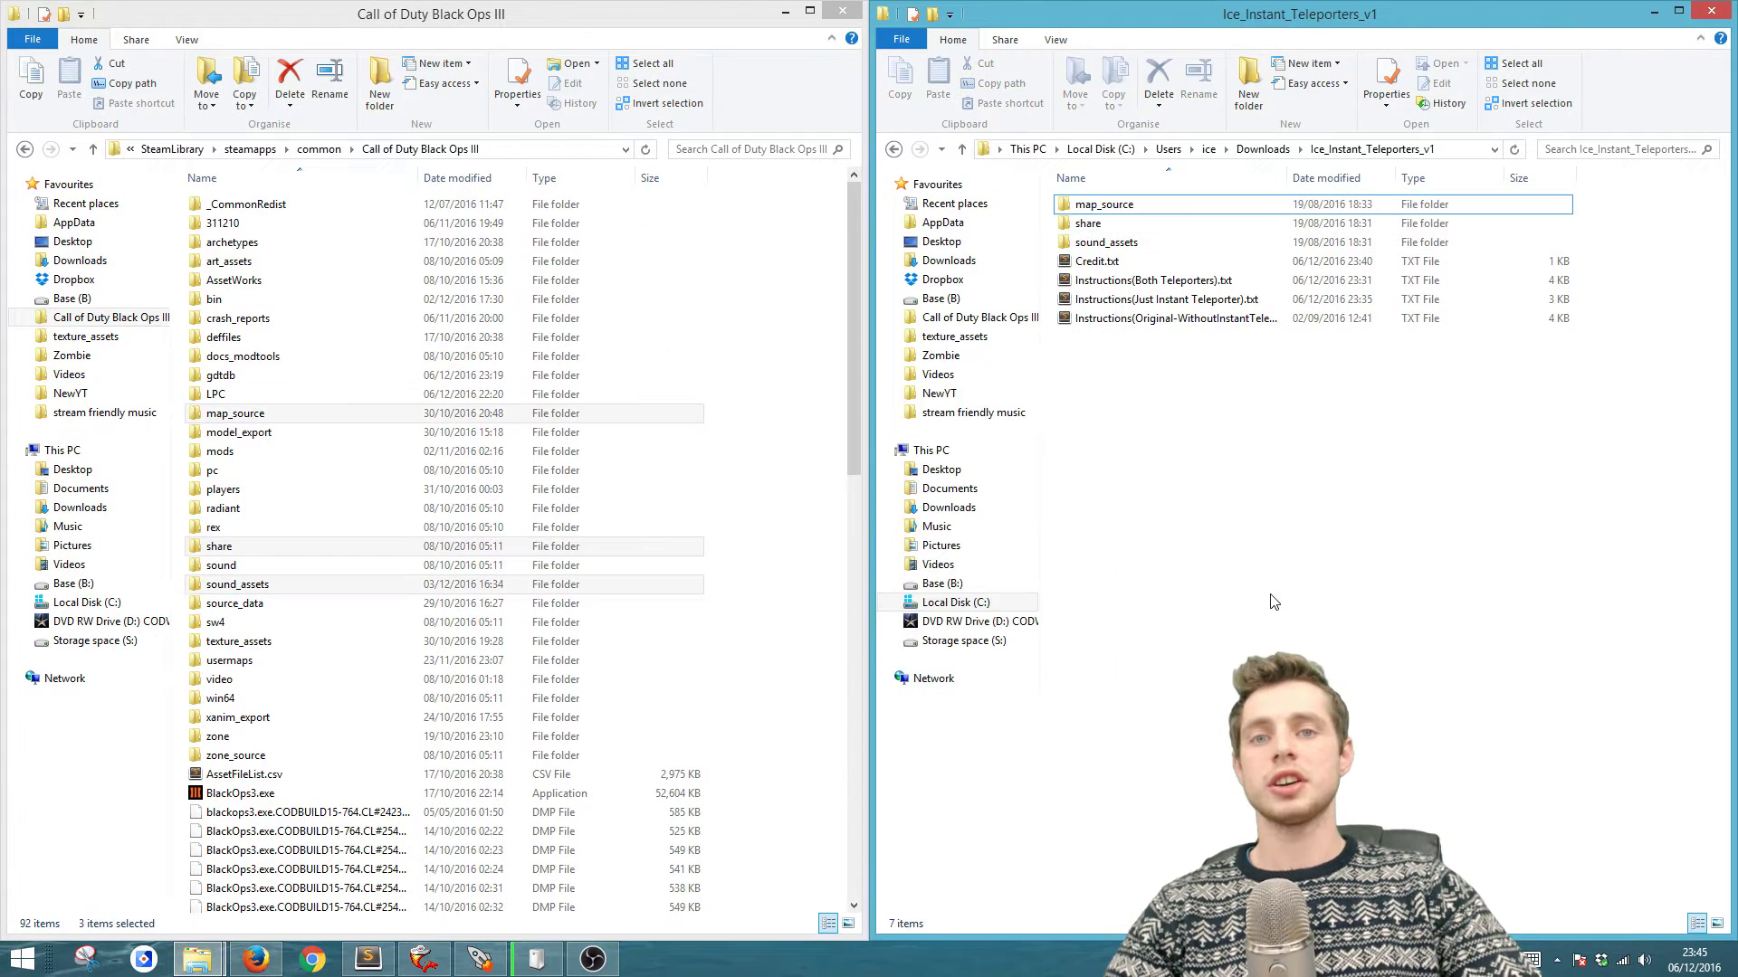
# - Open Instructions(Just Instant Teleporter).txt and arrange the editor beside the Call of Duty Black Ops III folder window
pyautogui.doubleClick(1183, 302)
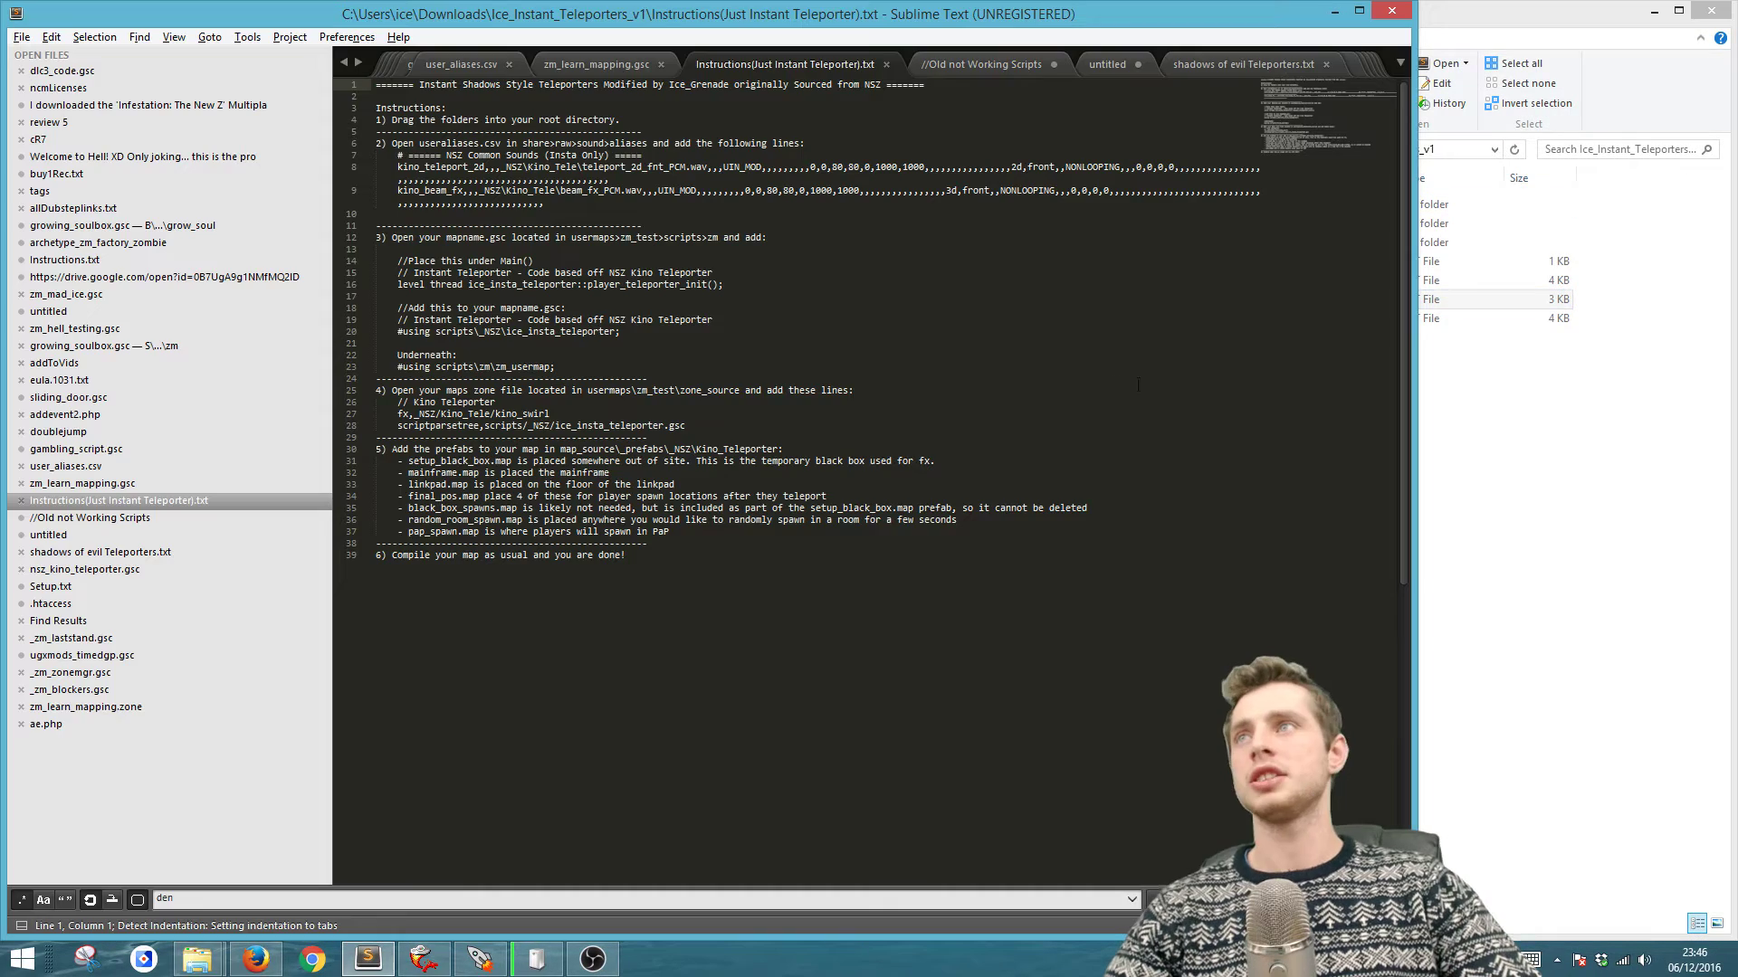
pyautogui.press('super+Down')
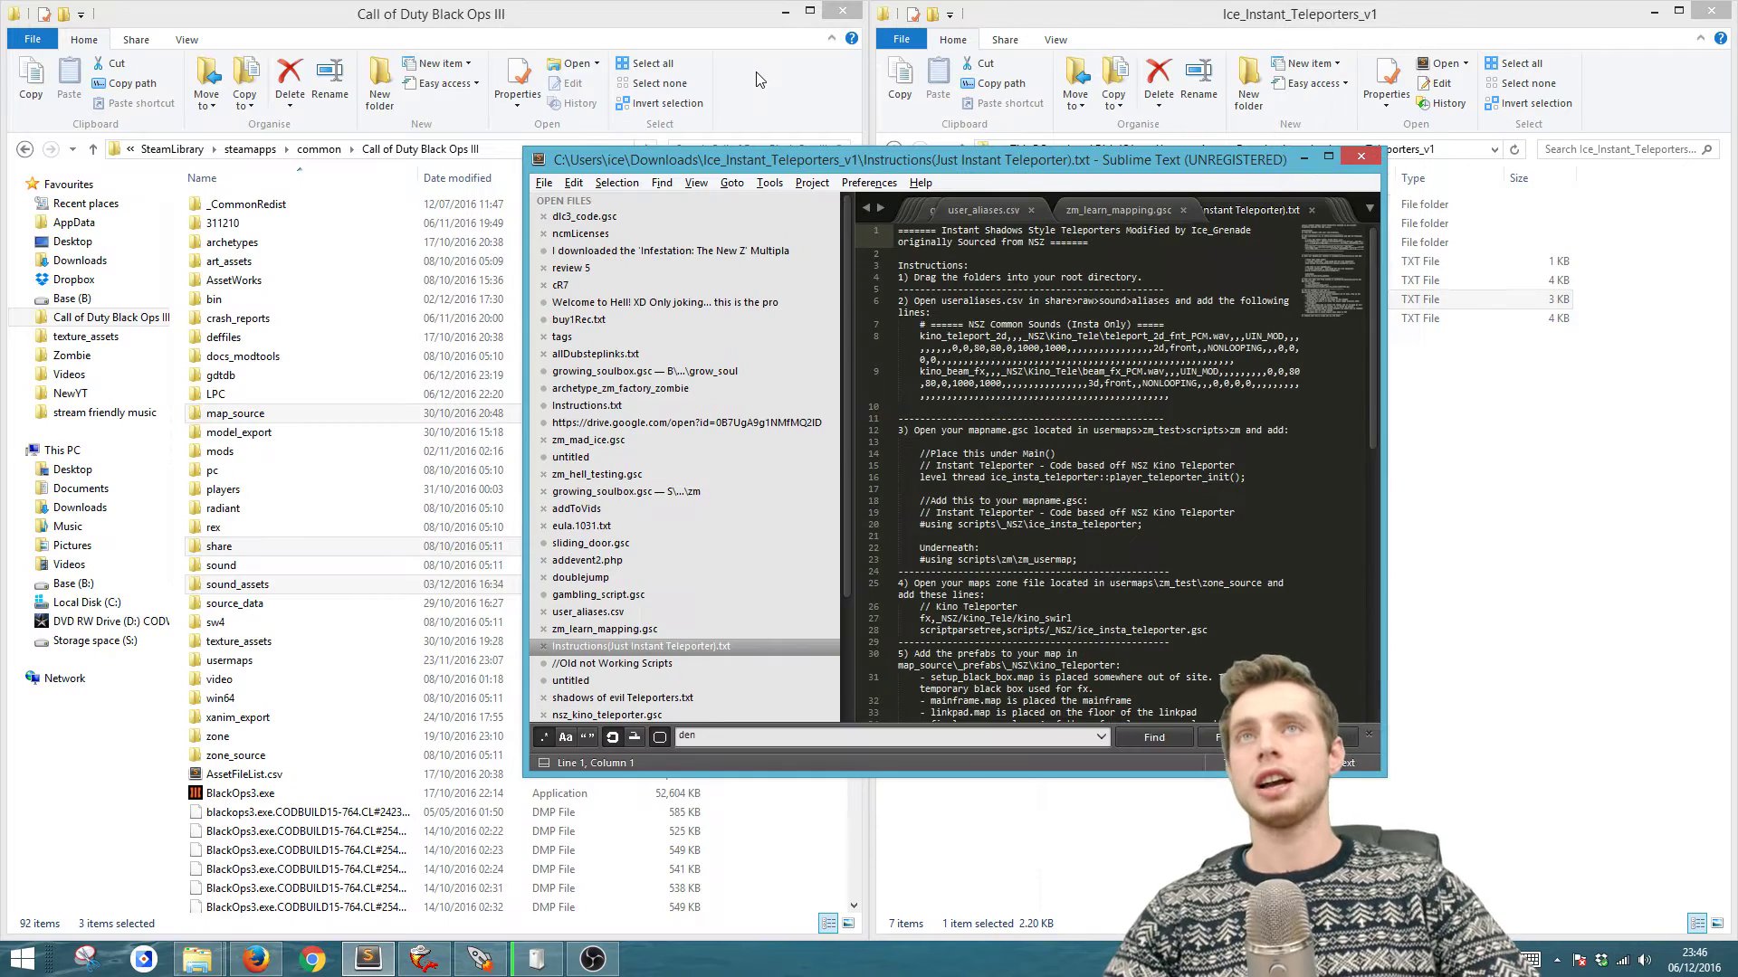
pyautogui.press('super+Right')
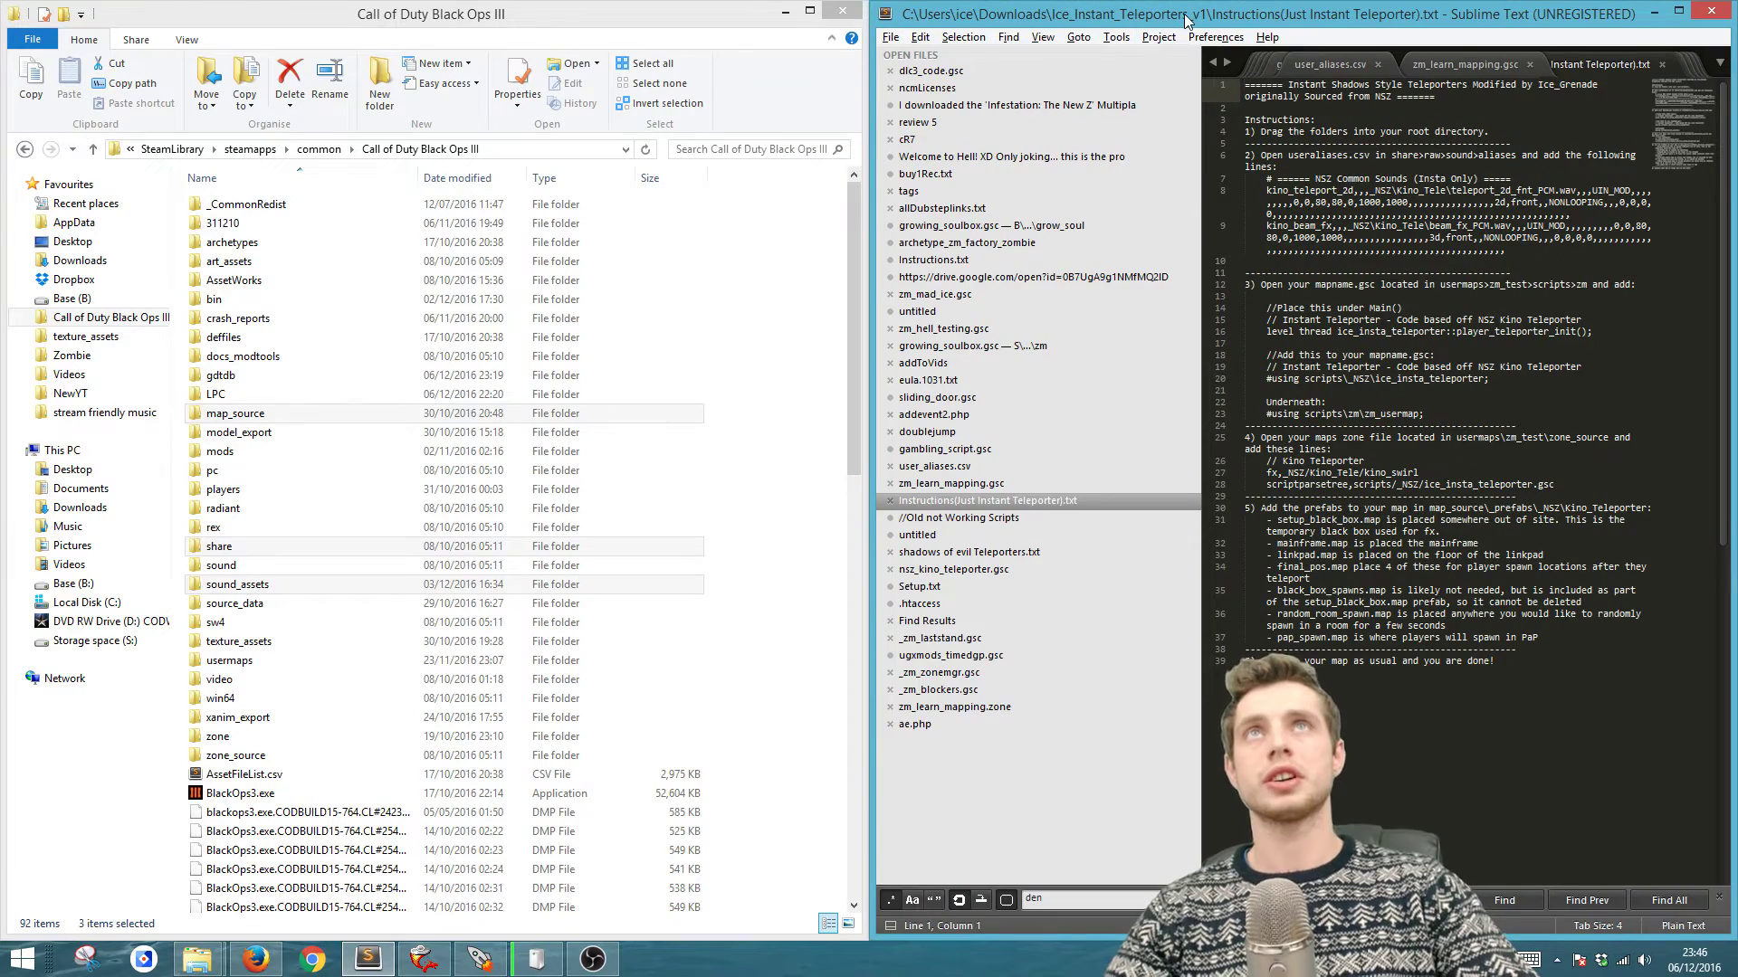
pyautogui.moveTo(1186, 18); pyautogui.dragTo(1152, 145)
pyautogui.press('super+Right')
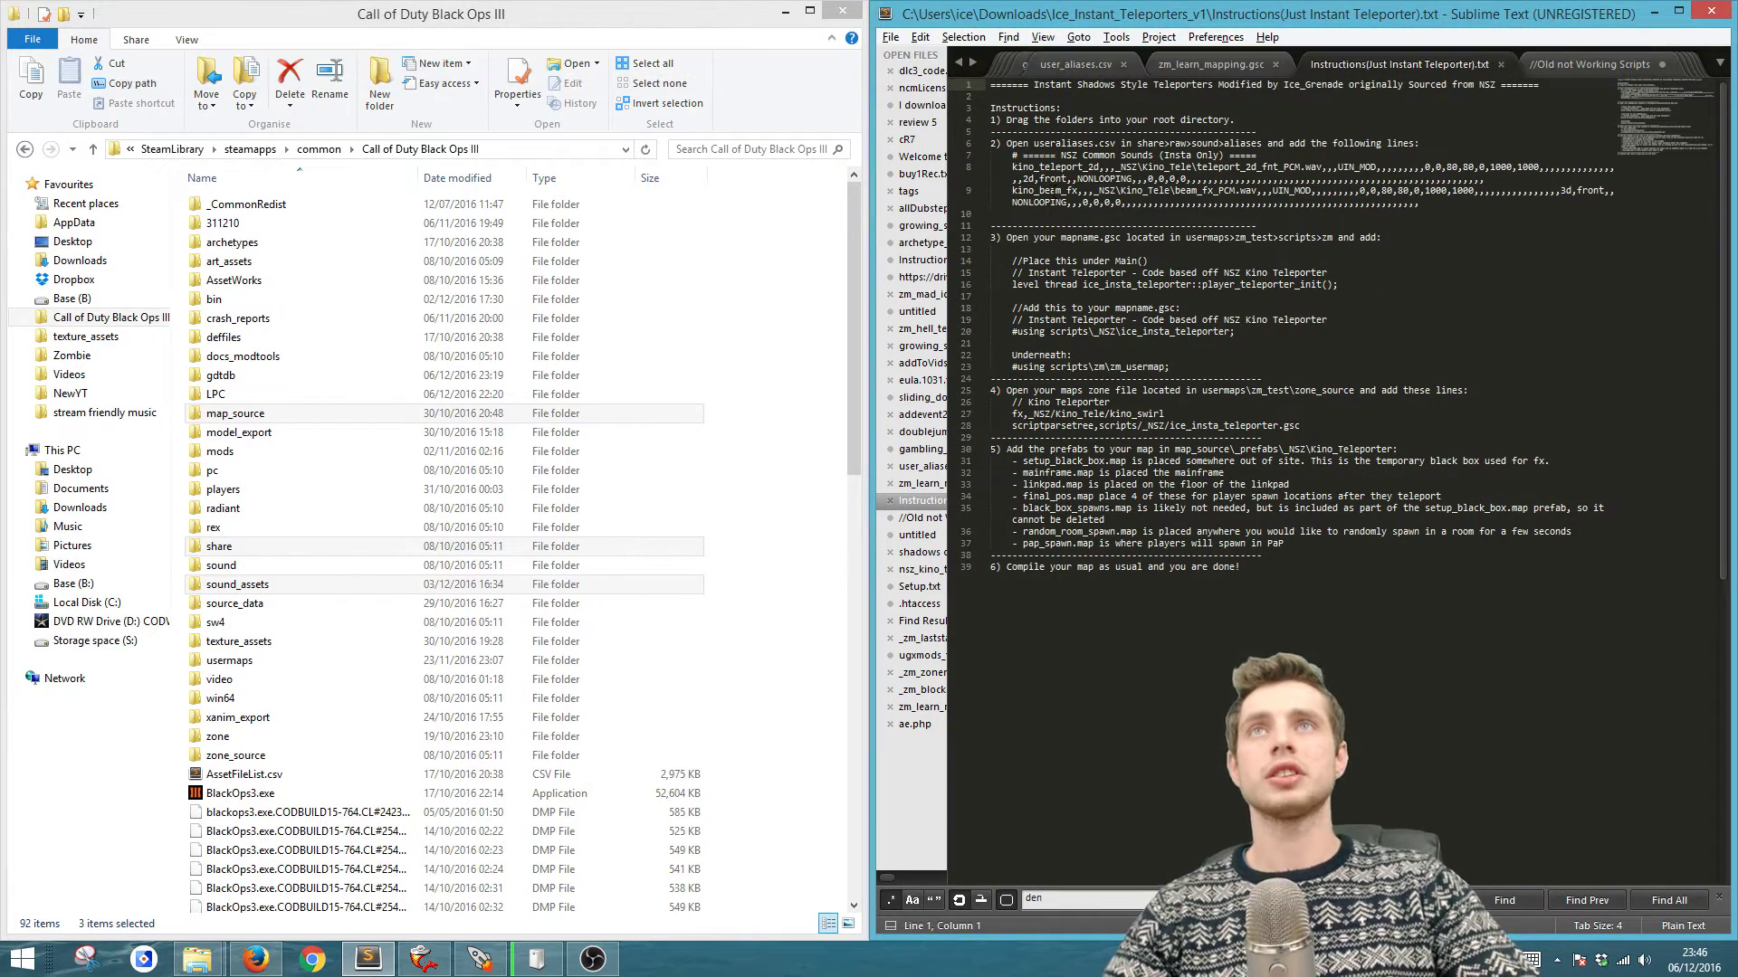
# - Copy the NSZ Common Sounds (Insta Only) lines from the instructions and open user_aliases.csv from share\raw\sound\aliases
pyautogui.moveTo(992, 155); pyautogui.dragTo(1425, 206)
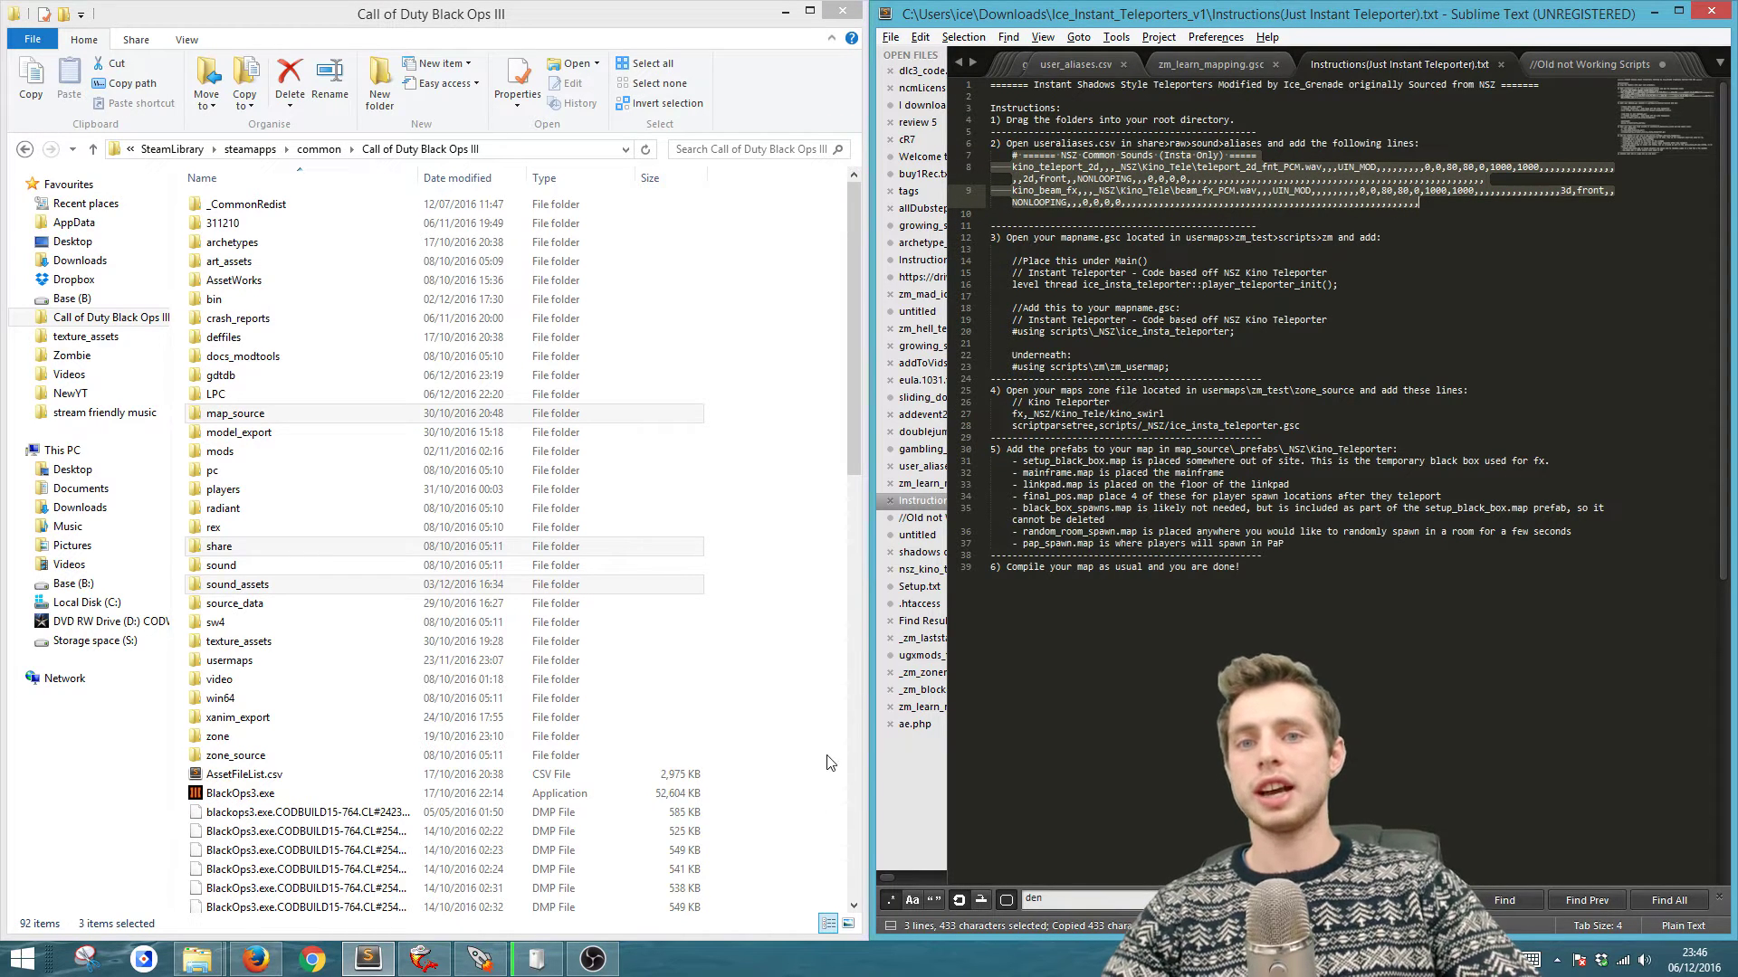
pyautogui.doubleClick(224, 548)
pyautogui.doubleClick(216, 224)
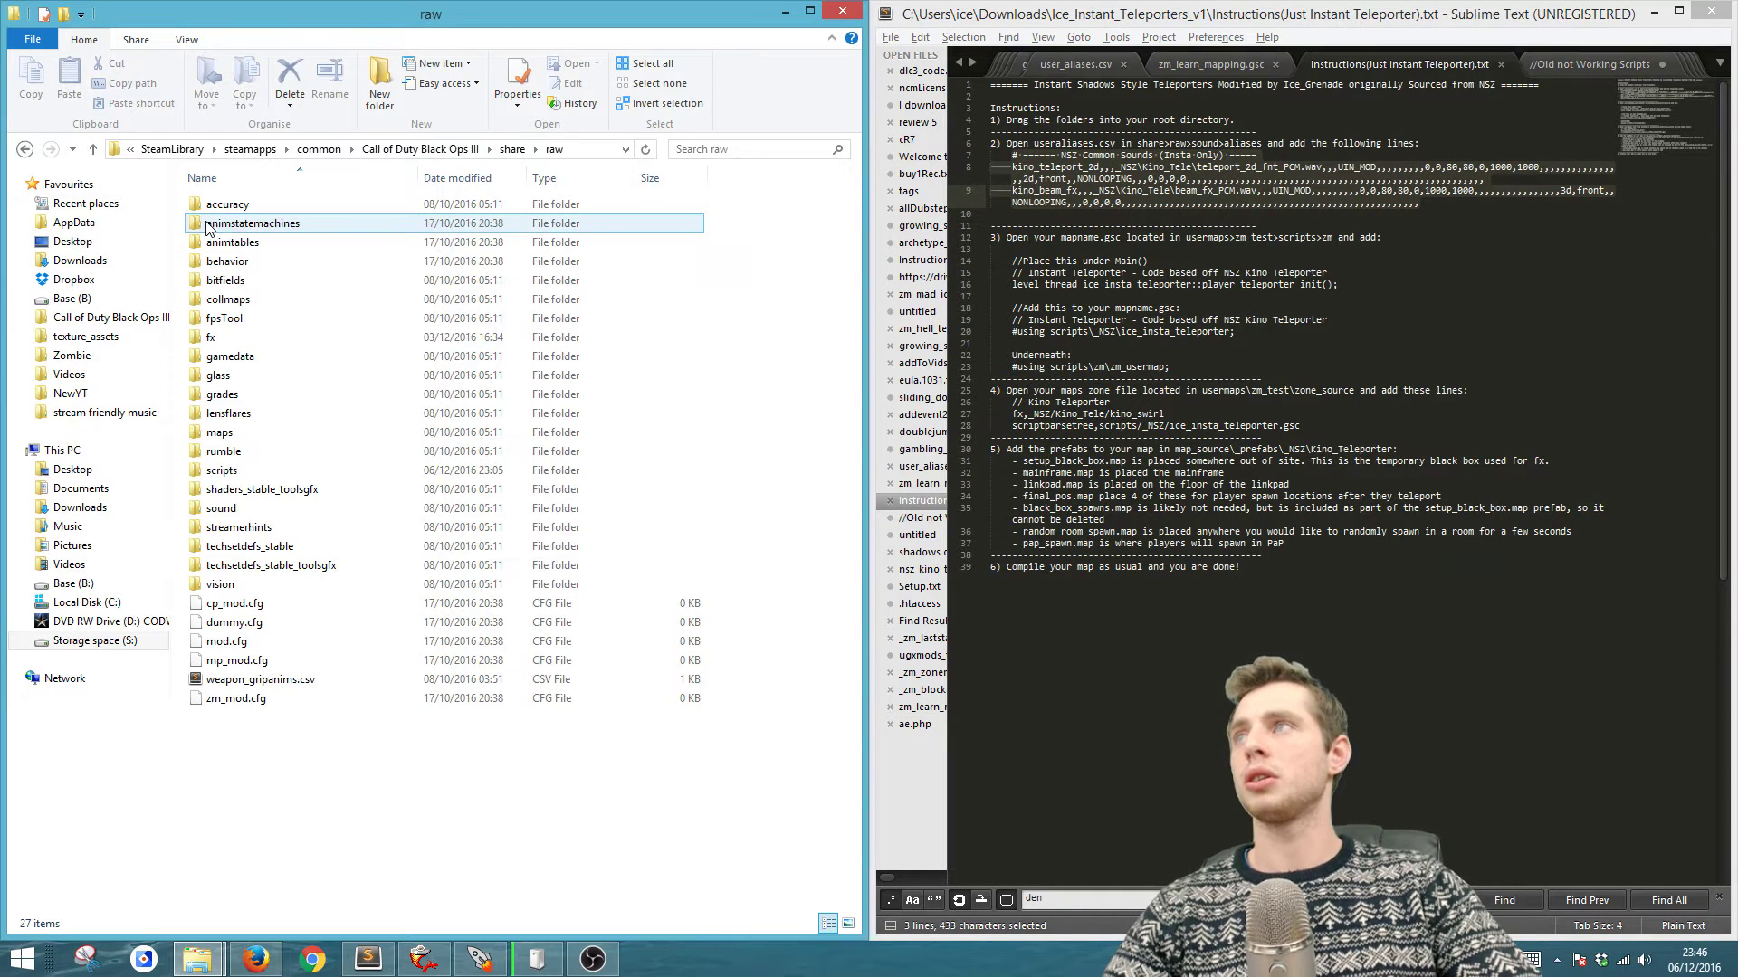
pyautogui.doubleClick(235, 510)
pyautogui.doubleClick(224, 204)
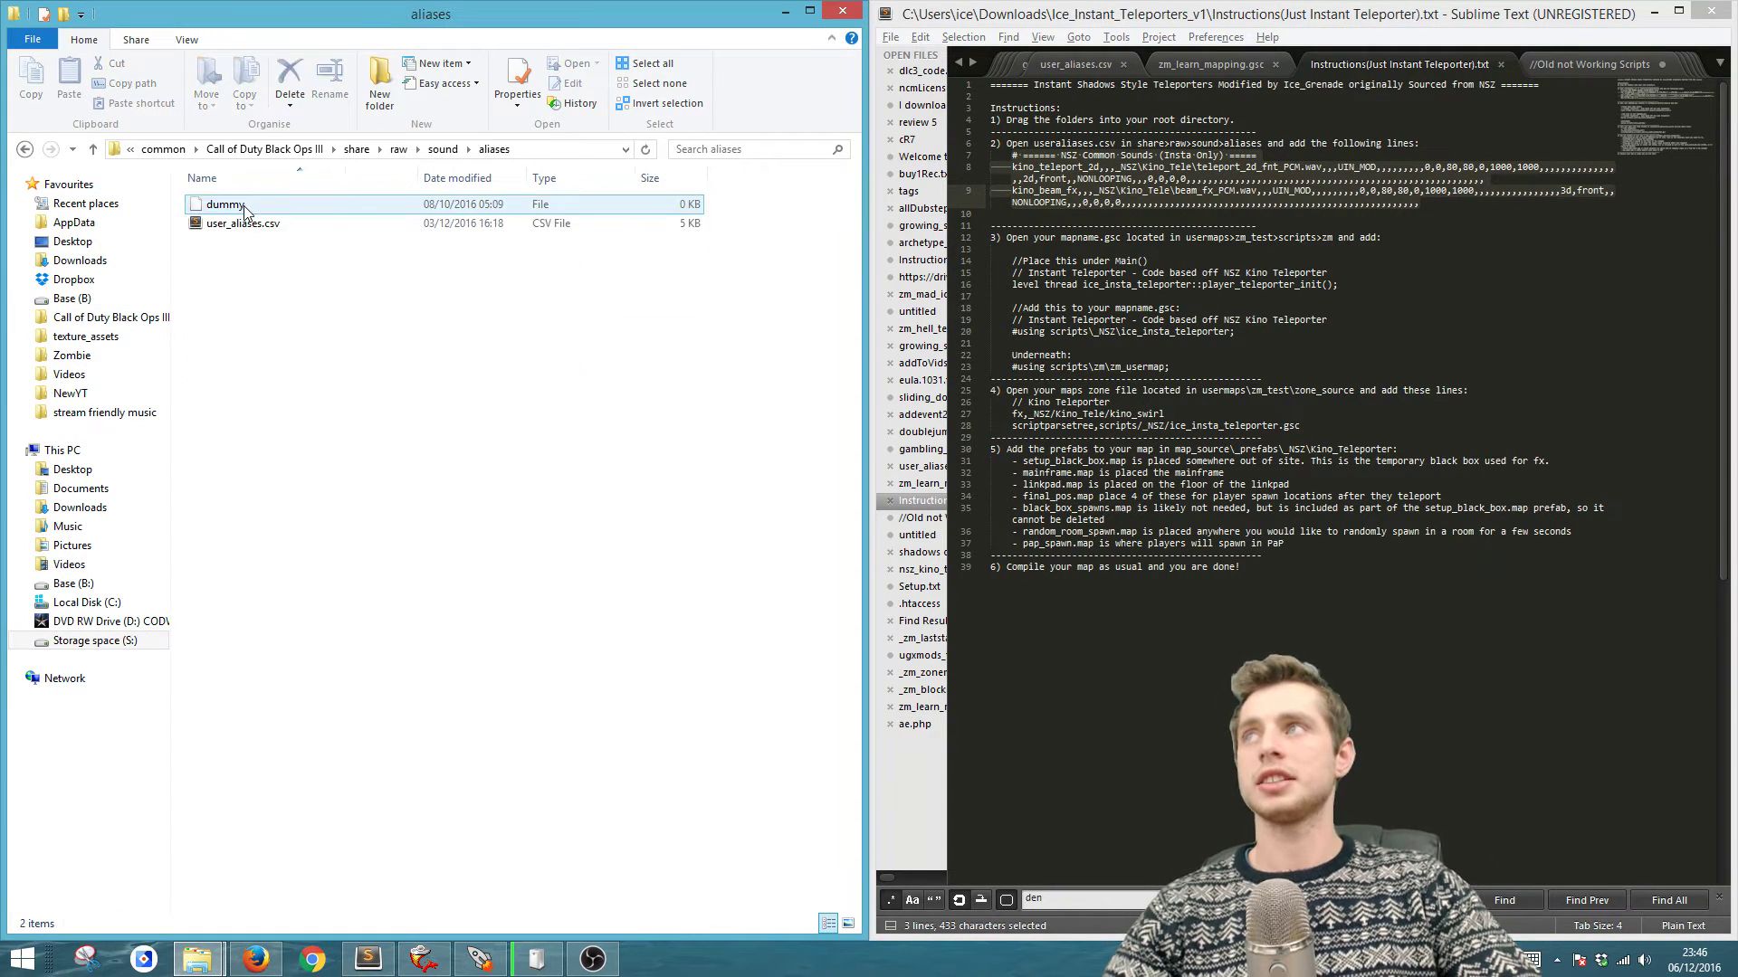
pyautogui.doubleClick(264, 226)
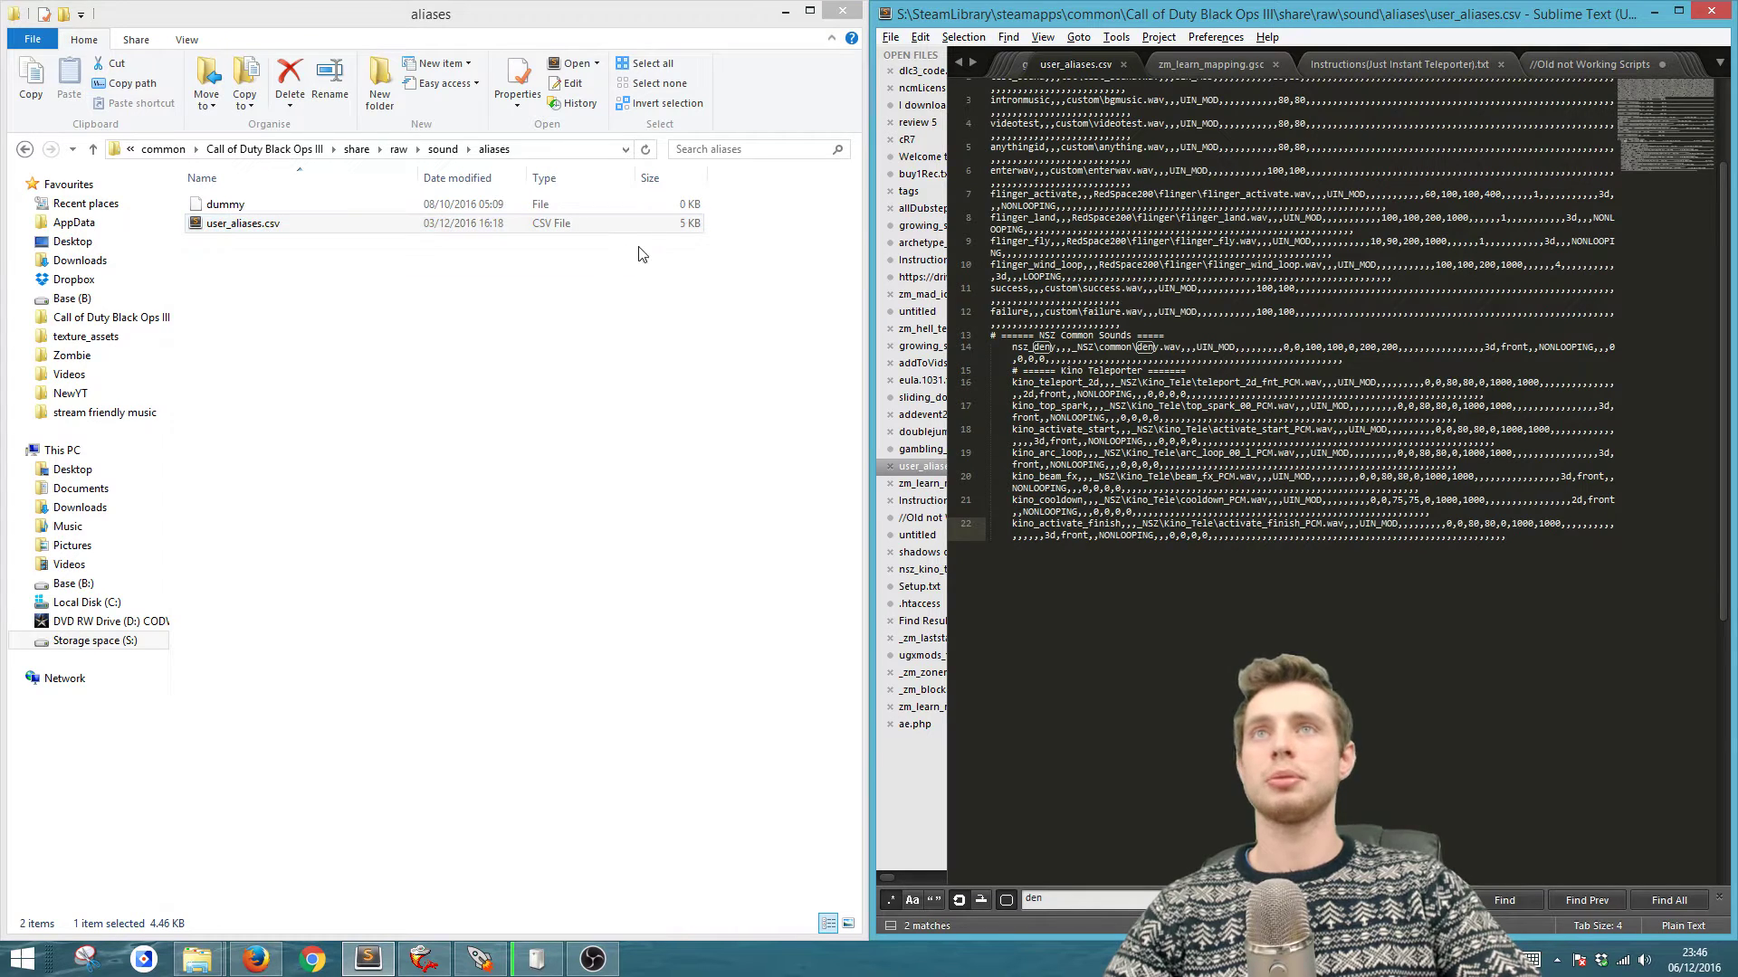
# - Try adding the copied NSZ Common Sounds (Insta Only) lines at the end of user_aliases.csv and compare them with the Kino Teleporter entries
pyautogui.moveTo(1508, 537); pyautogui.dragTo(965, 327)
pyautogui.click(1553, 546)
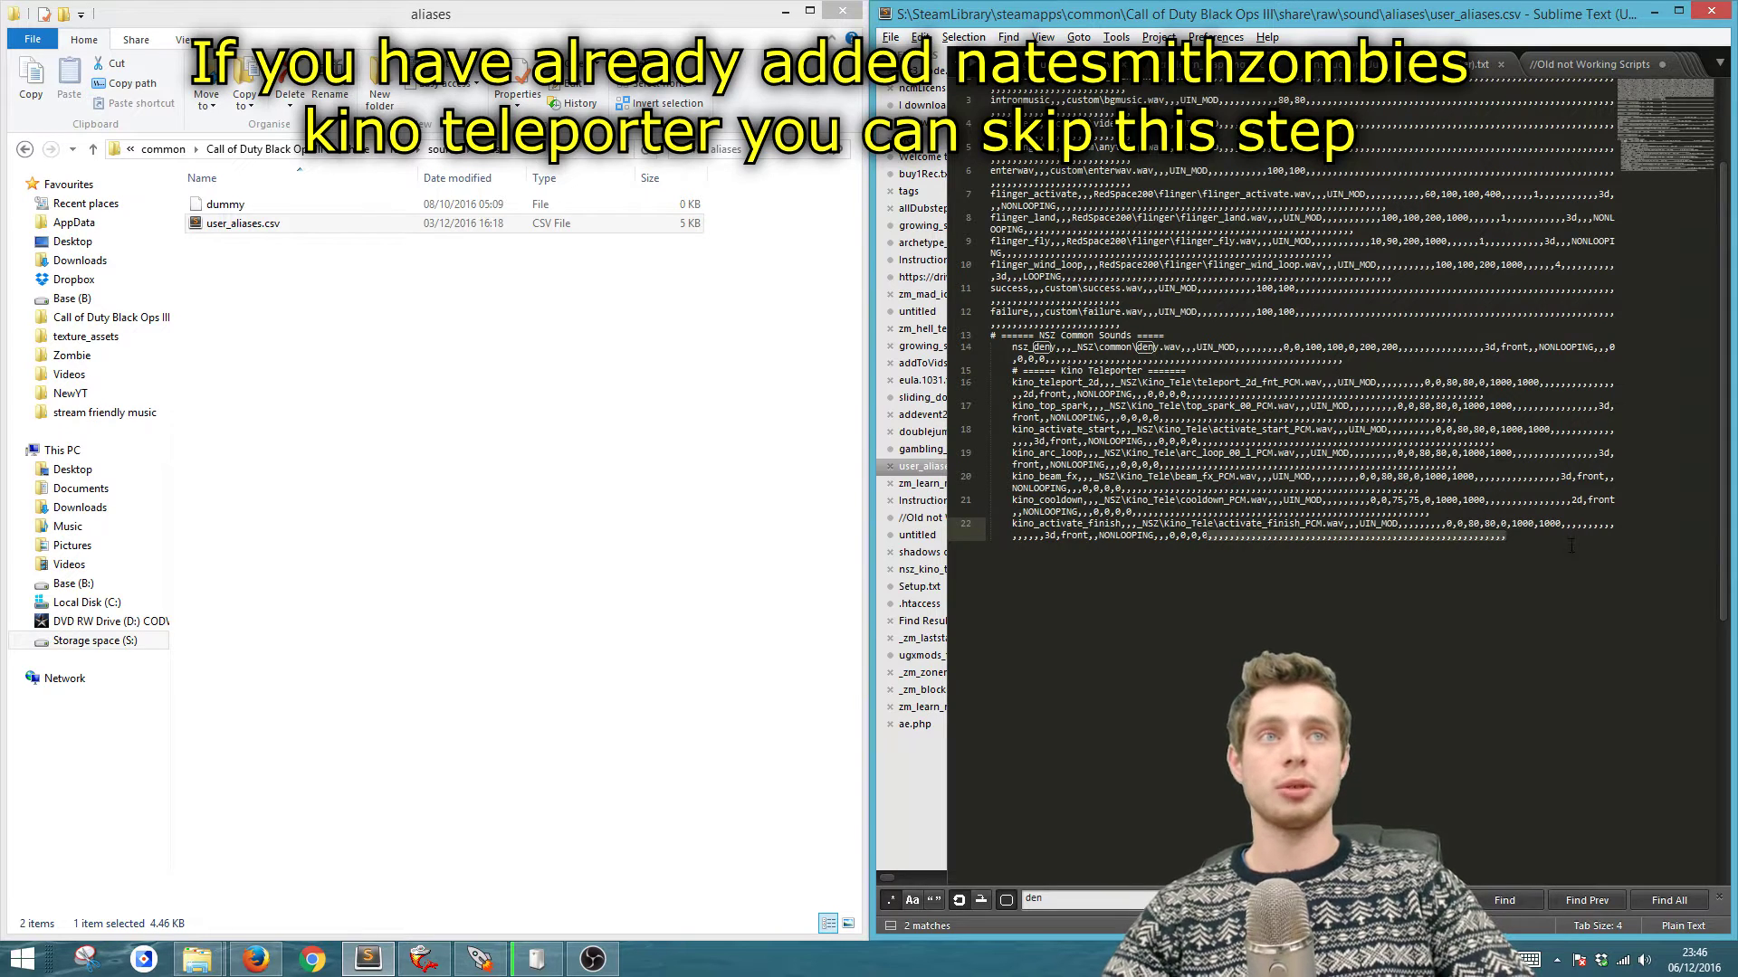
pyautogui.press('Return')
pyautogui.hotkey('ctrl', 'v')
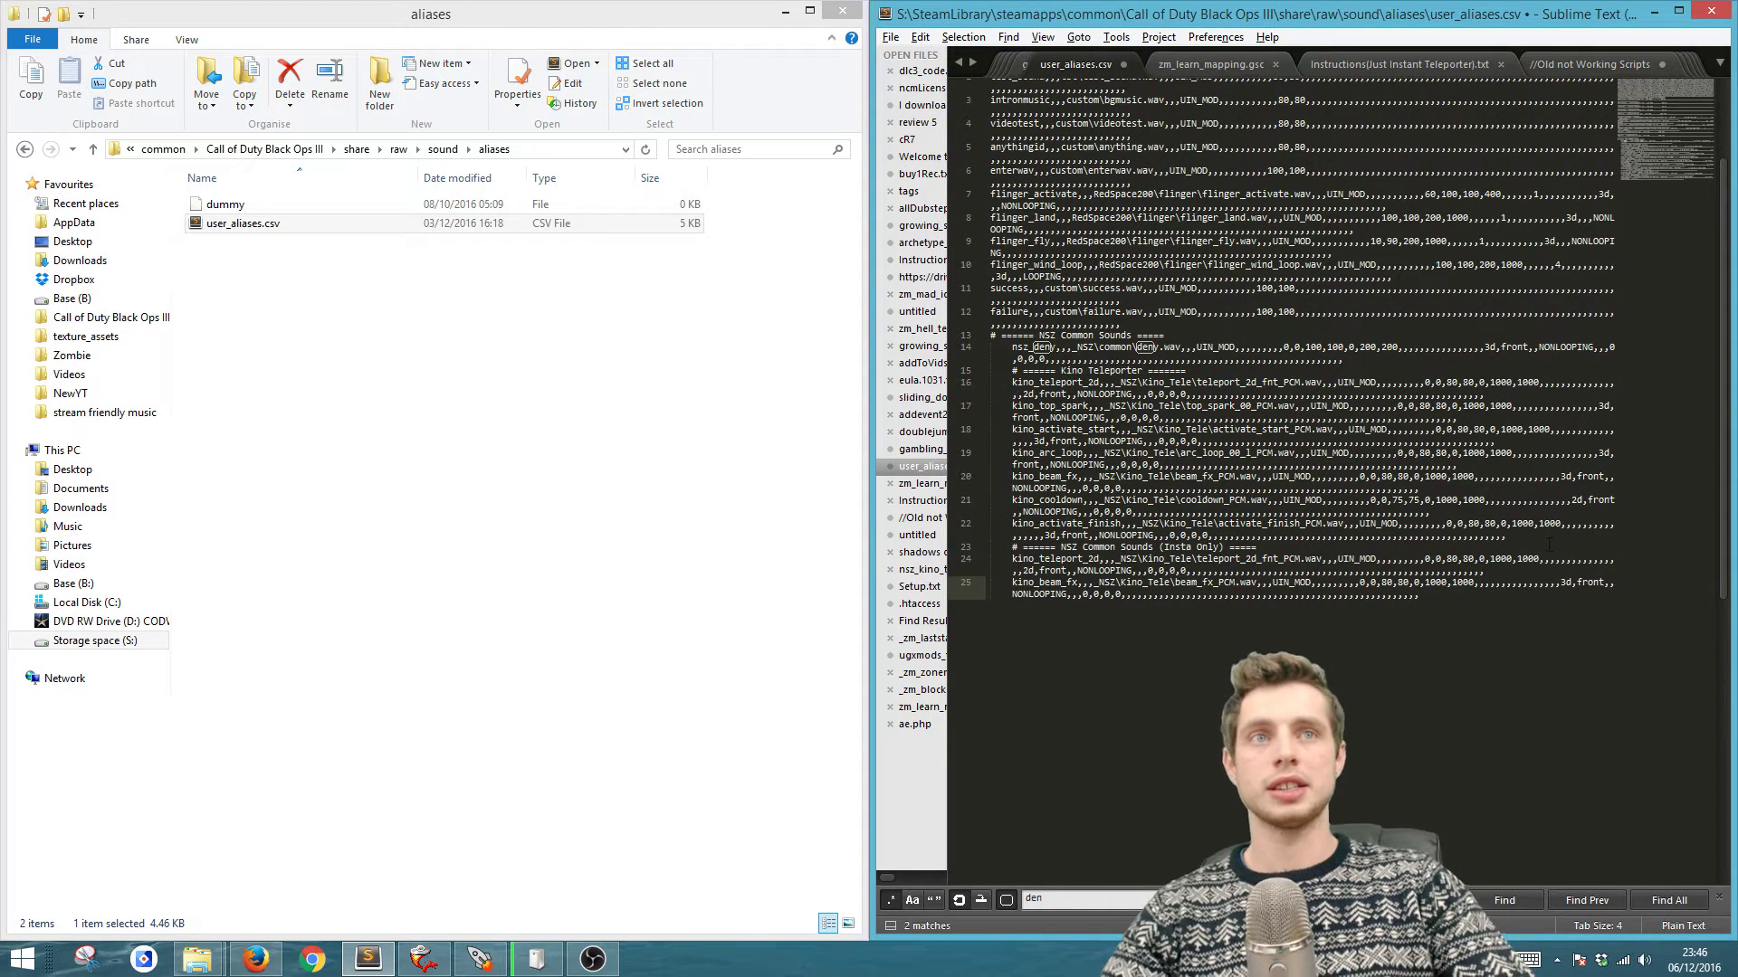
pyautogui.moveTo(1476, 600); pyautogui.dragTo(1082, 559)
pyautogui.click(1069, 586)
pyautogui.moveTo(1066, 383); pyautogui.dragTo(1012, 383)
pyautogui.moveTo(1073, 478); pyautogui.dragTo(1018, 477)
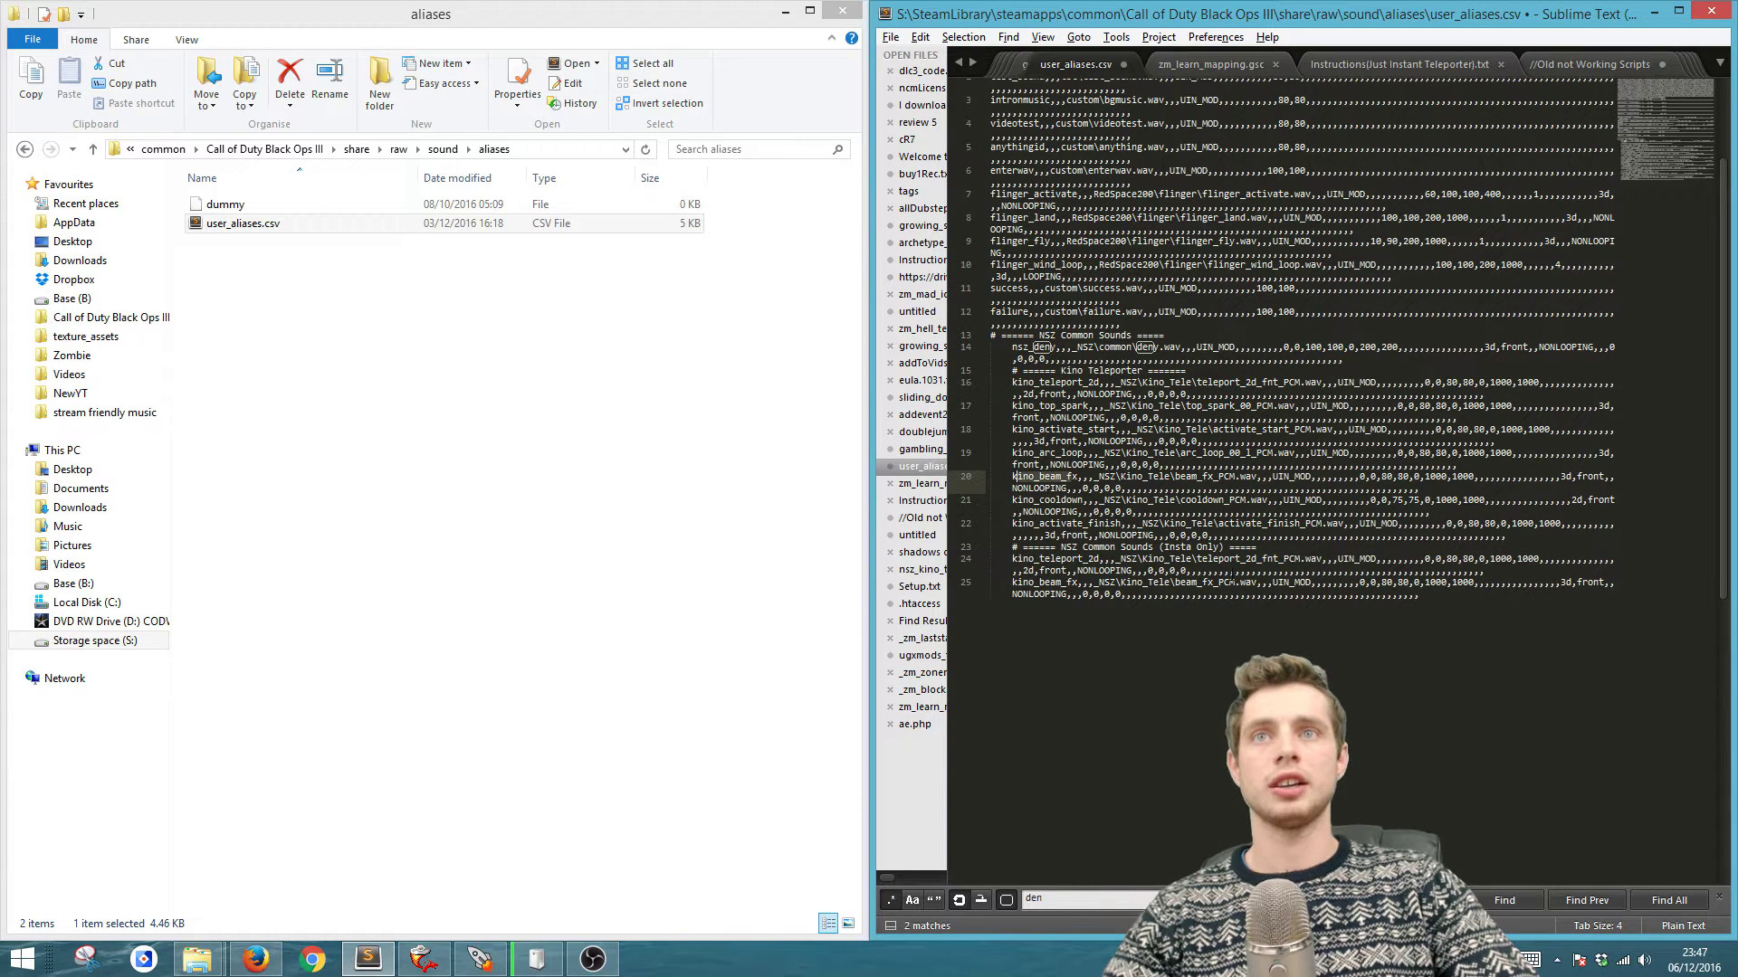
# - Undo the pasted alias lines, and save and close user_aliases.csv
pyautogui.hotkey('ctrl', 'z')
pyautogui.hotkey('ctrl', 'z')
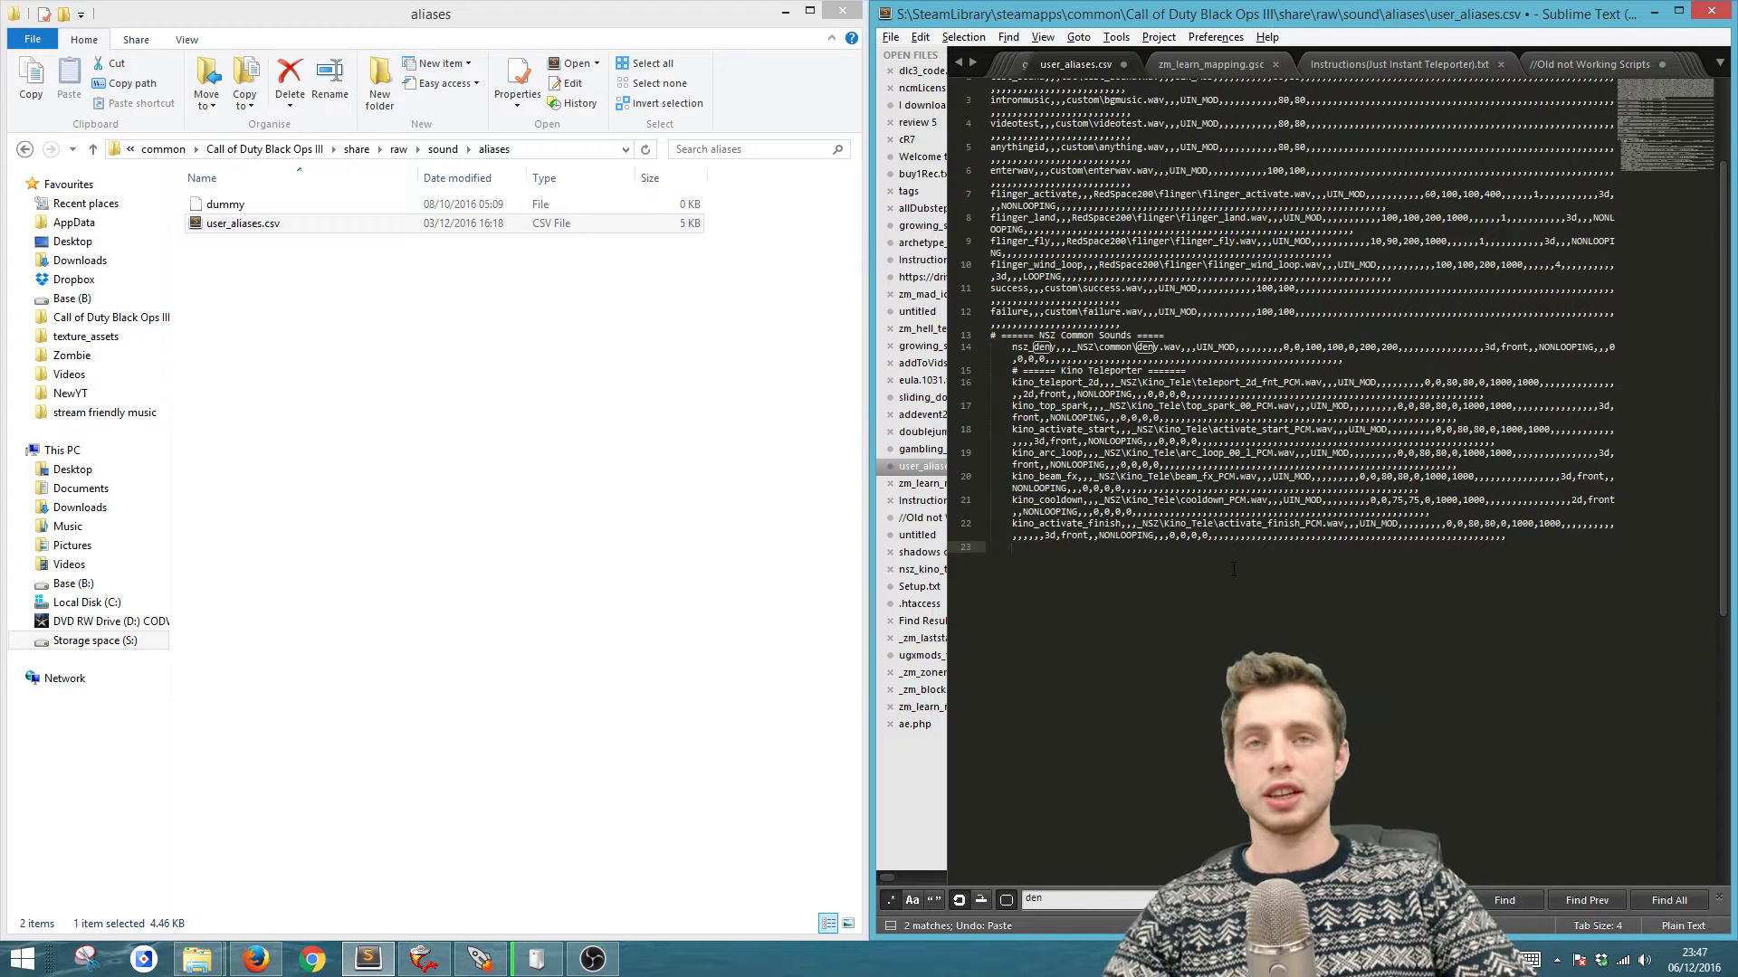
pyautogui.hotkey('ctrl', 's')
pyautogui.click(1122, 65)
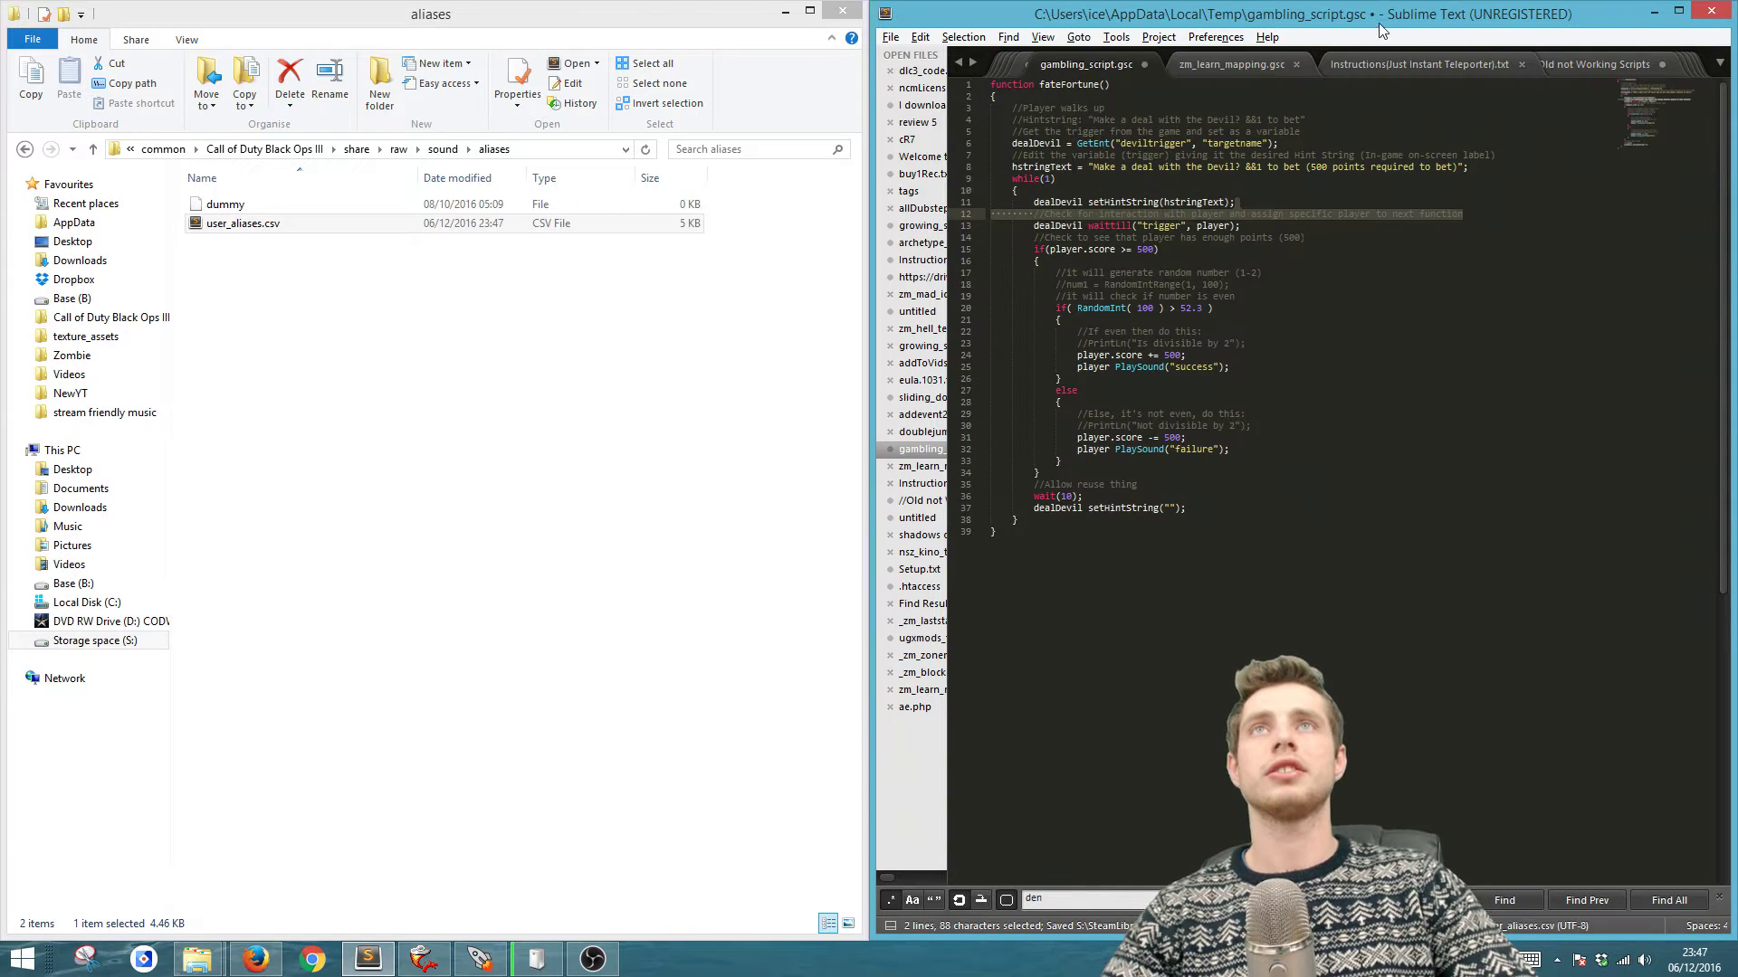
# - Return to Instructions(Just Instant Teleporter).txt and copy the comment lines and the "#using scripts\_NSZ\ice_insta_teleporter;" line meant for mapname.gsc
pyautogui.click(1653, 11)
pyautogui.click(1168, 370)
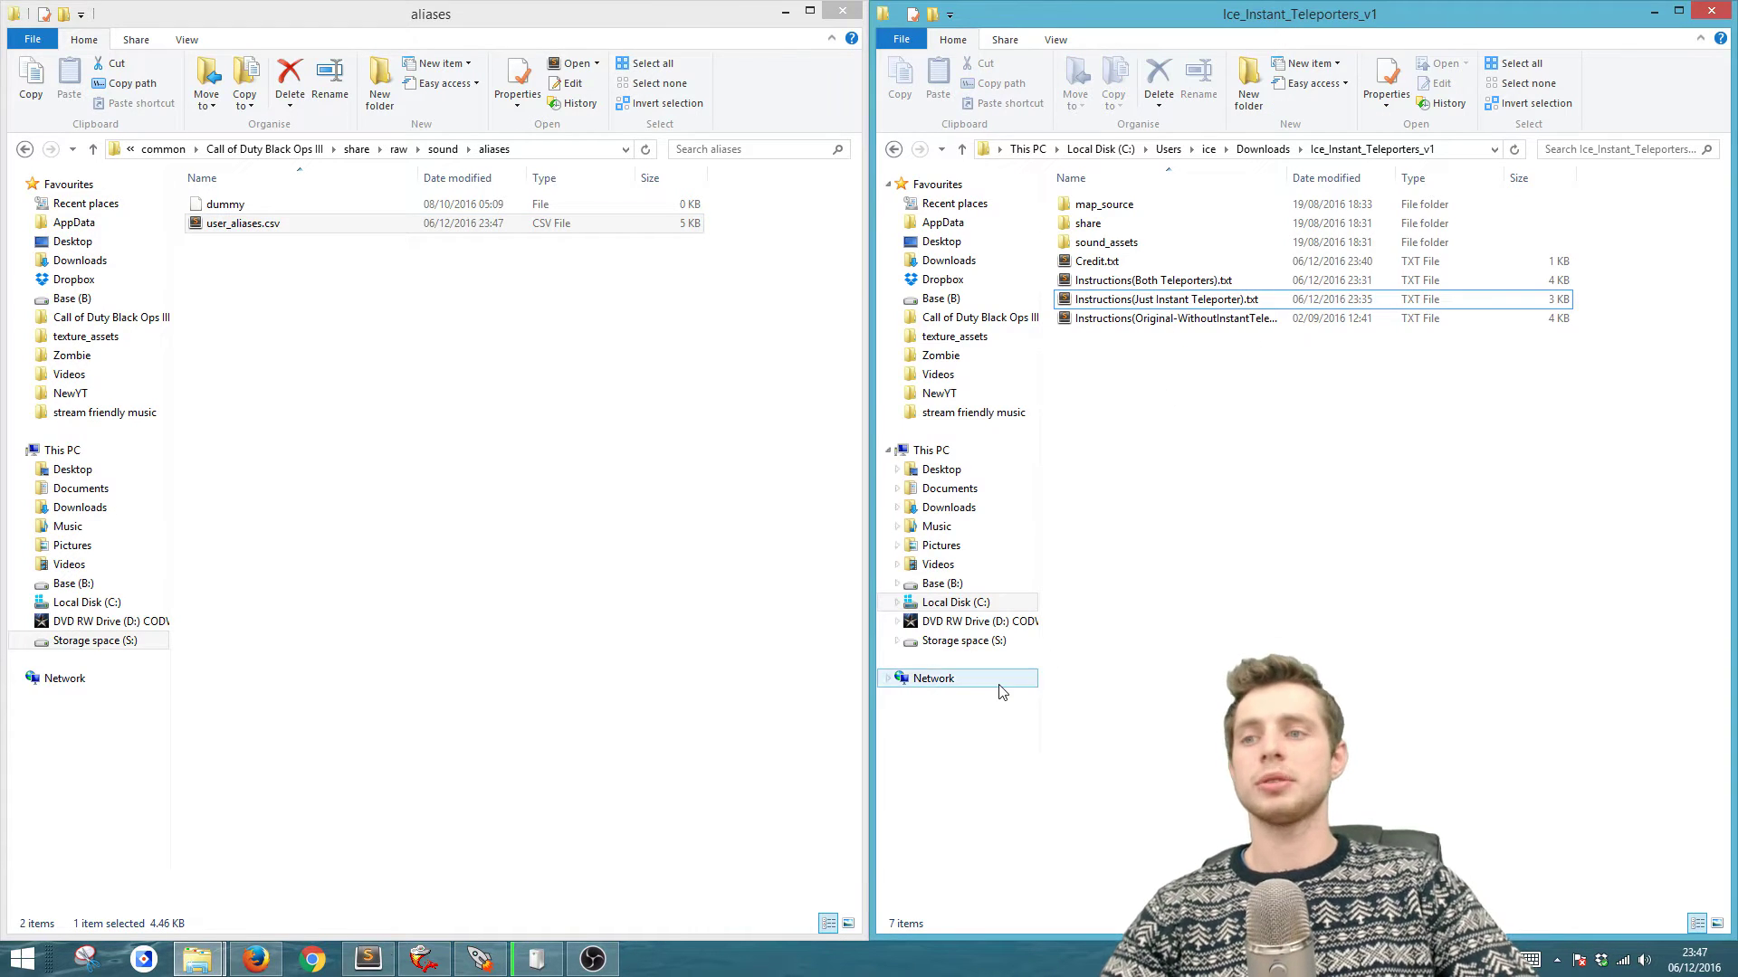
pyautogui.click(373, 961)
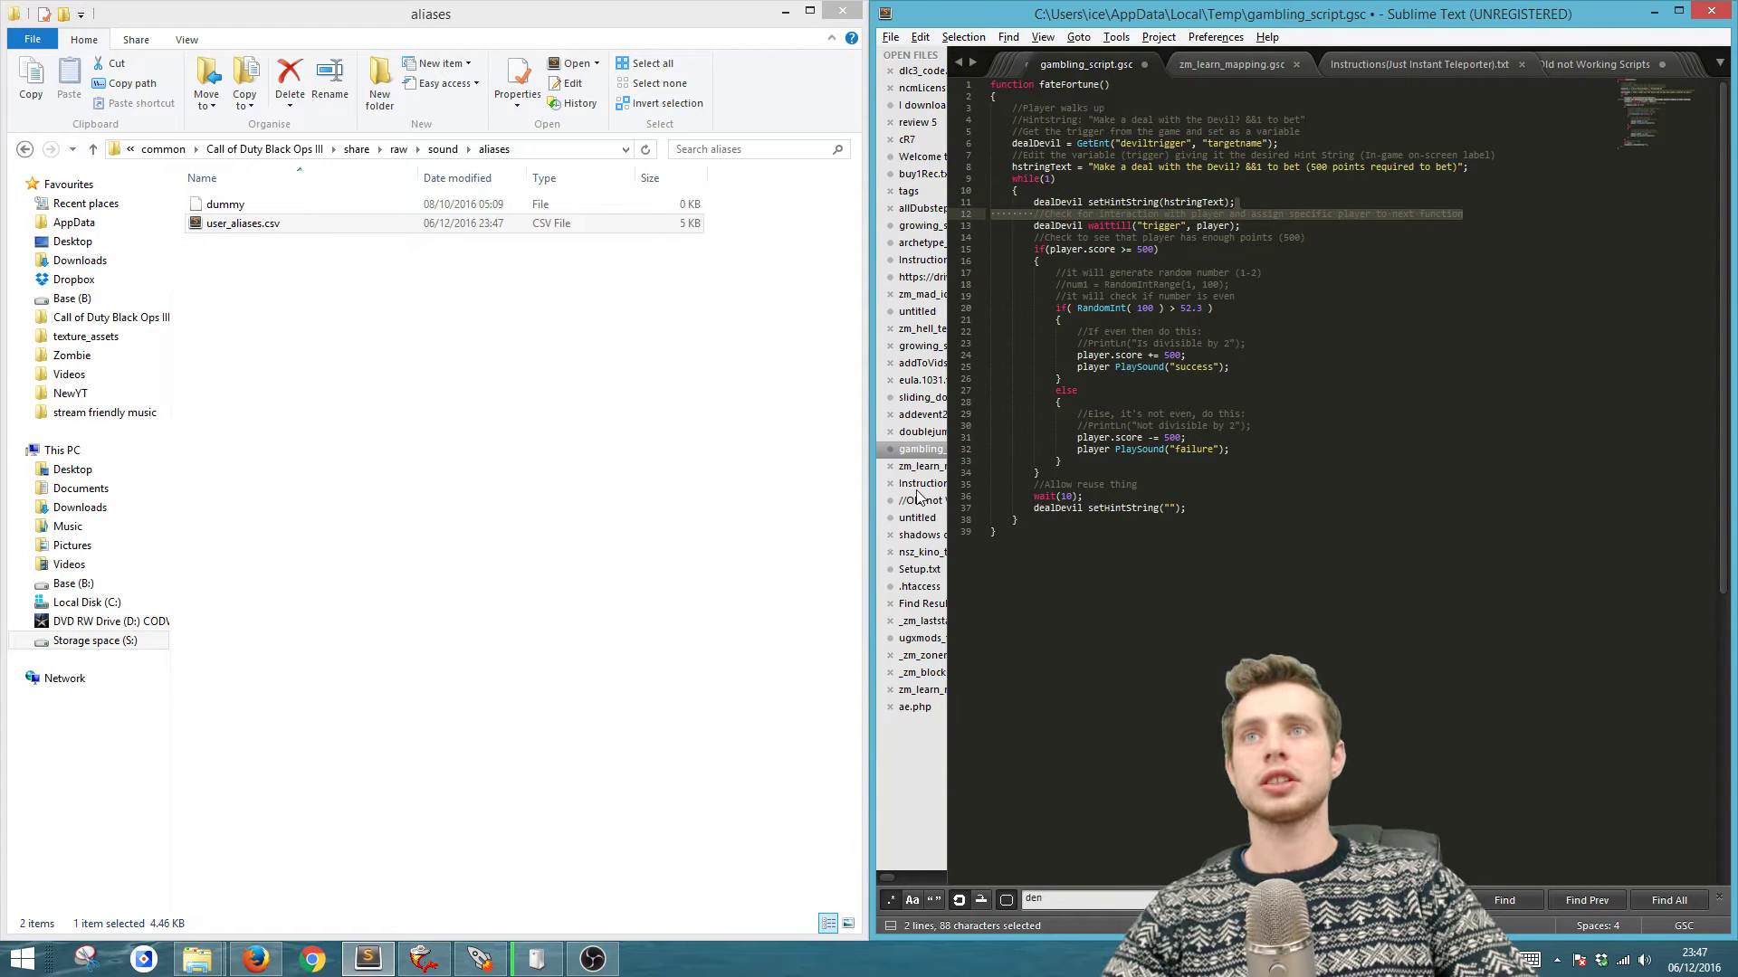
pyautogui.click(922, 483)
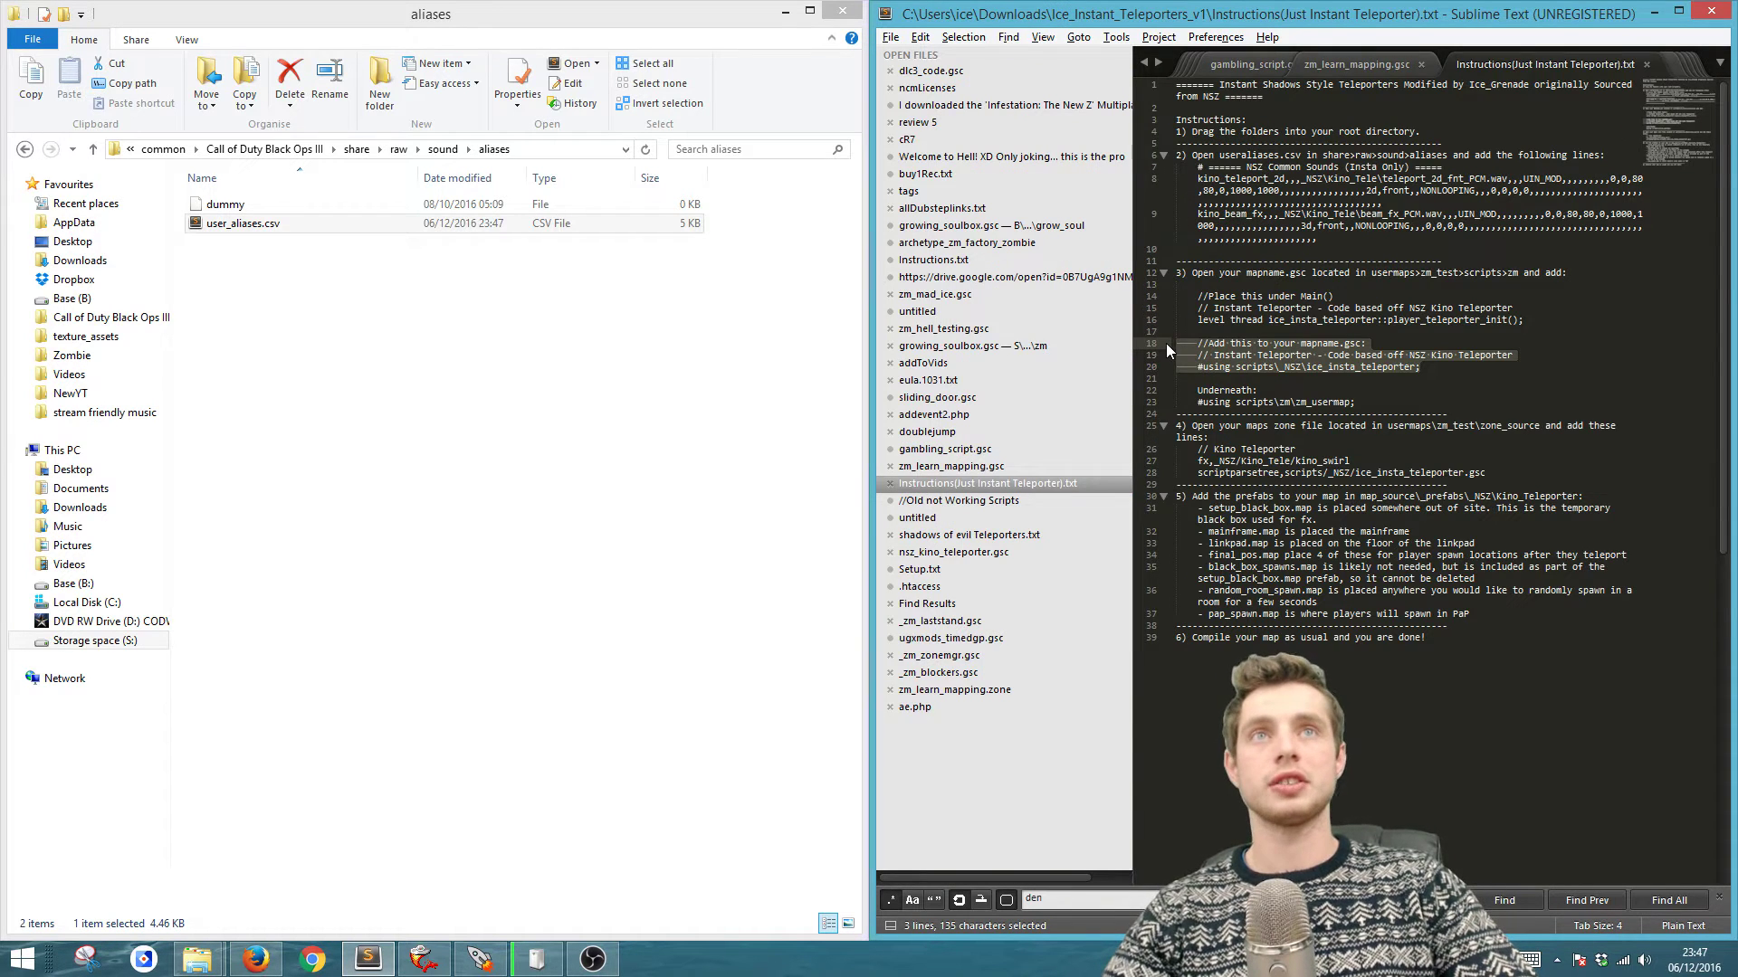
pyautogui.hotkey('ctrl', 'c')
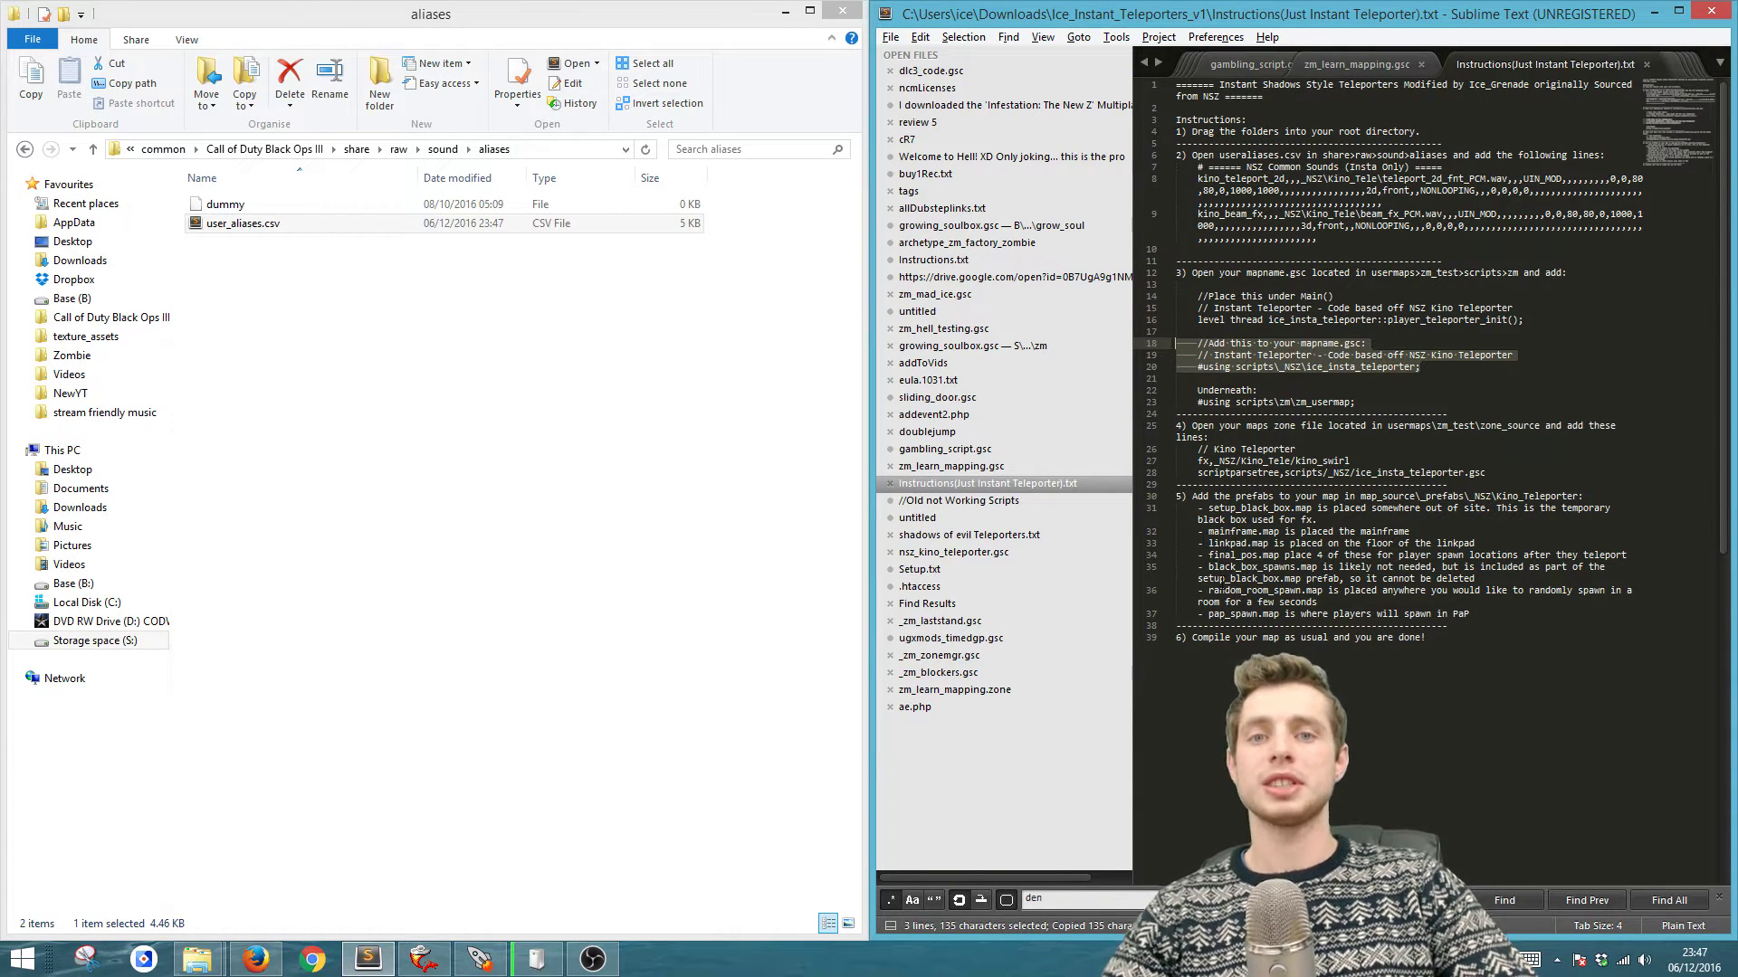
# - Find the map's script folder through the Mod Tools Launcher and open zm_learn_mapping.gsc from usermaps\zm_learn_mapping\scripts\zm in the text editor
pyautogui.click(484, 958)
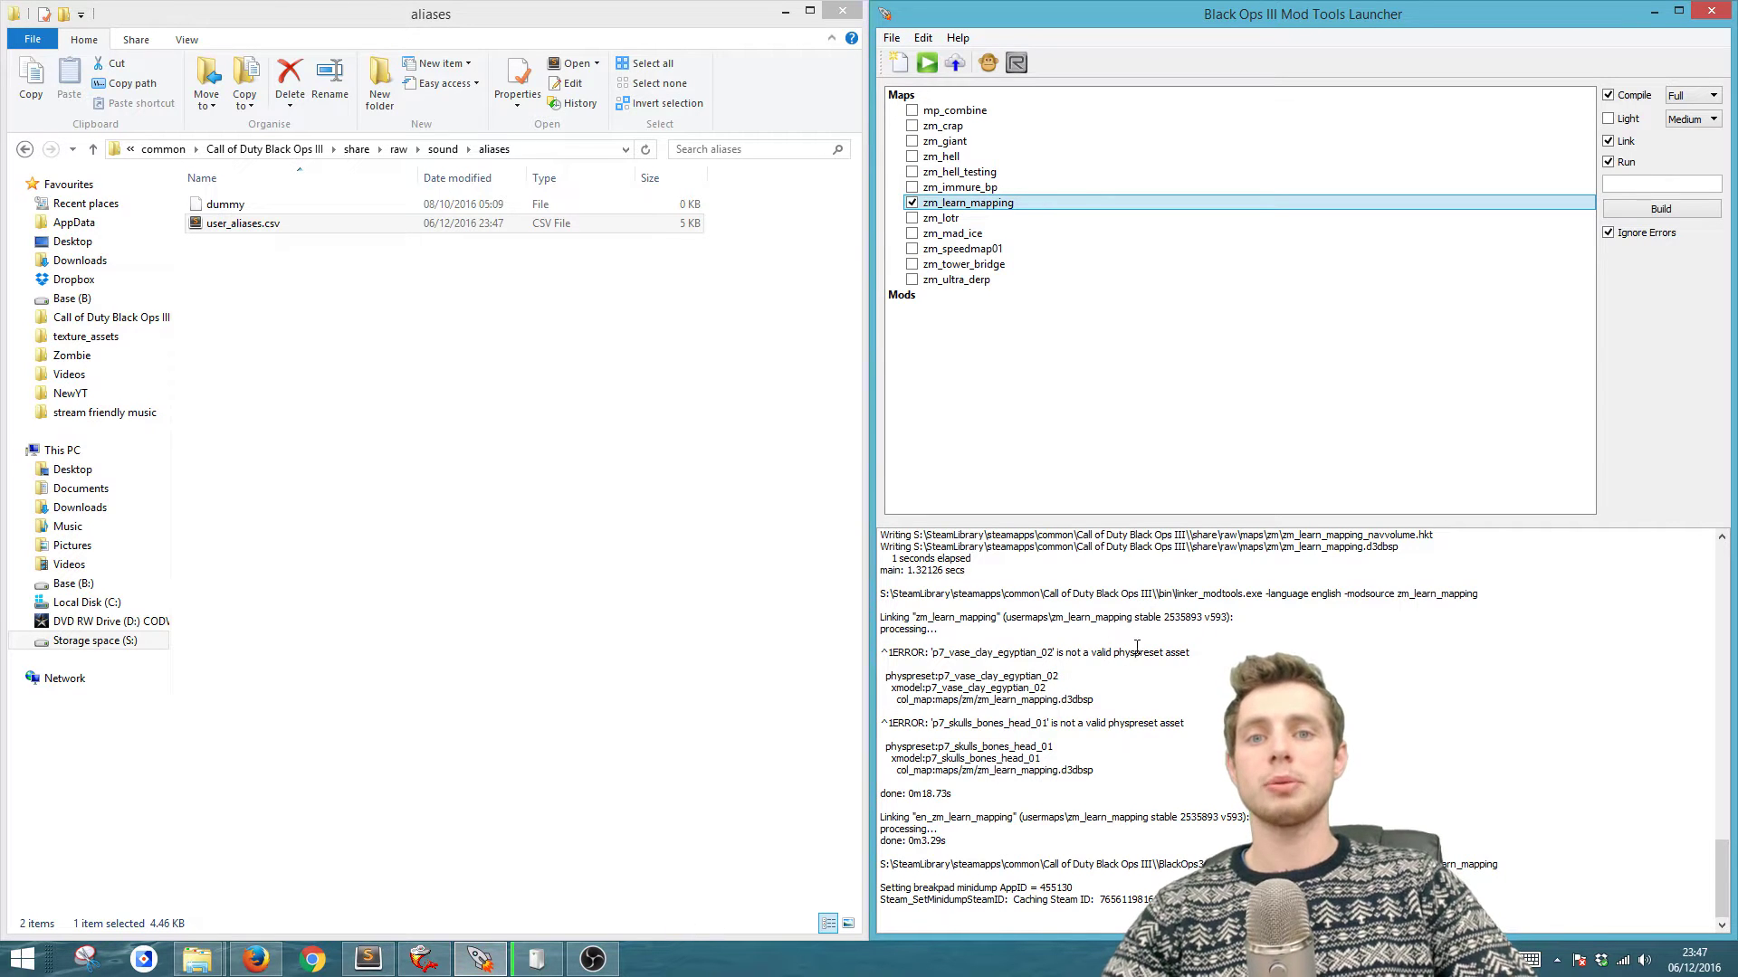
pyautogui.rightClick(1023, 216)
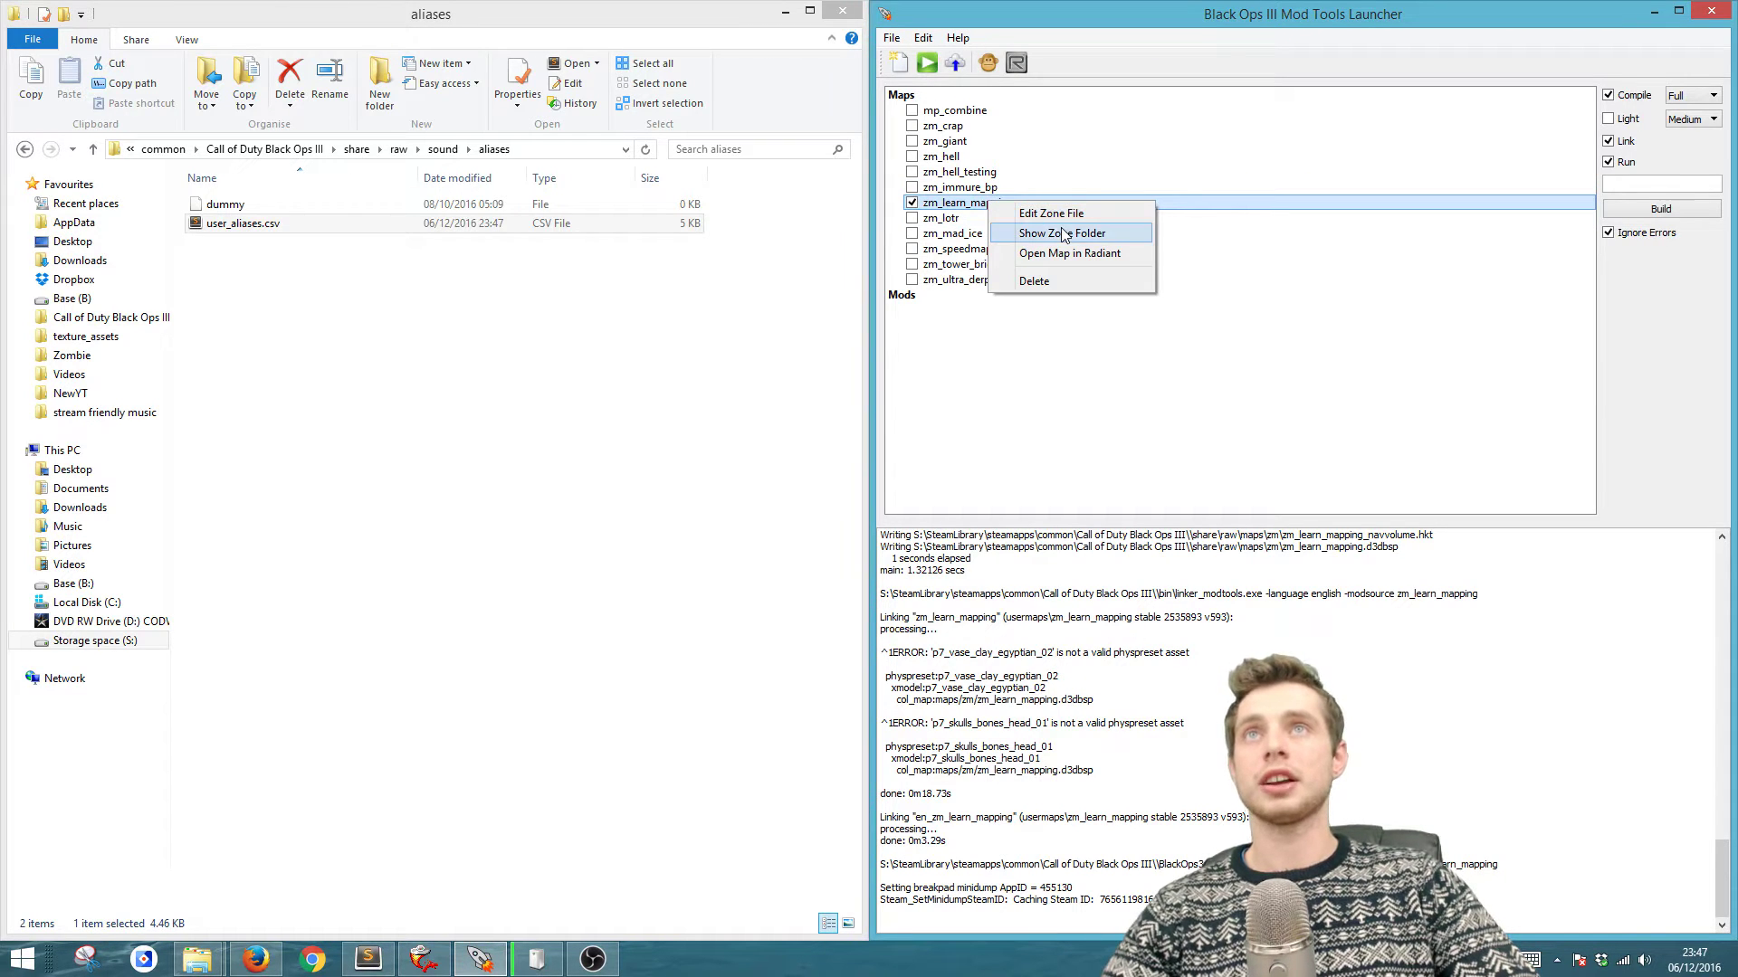
pyautogui.click(1064, 234)
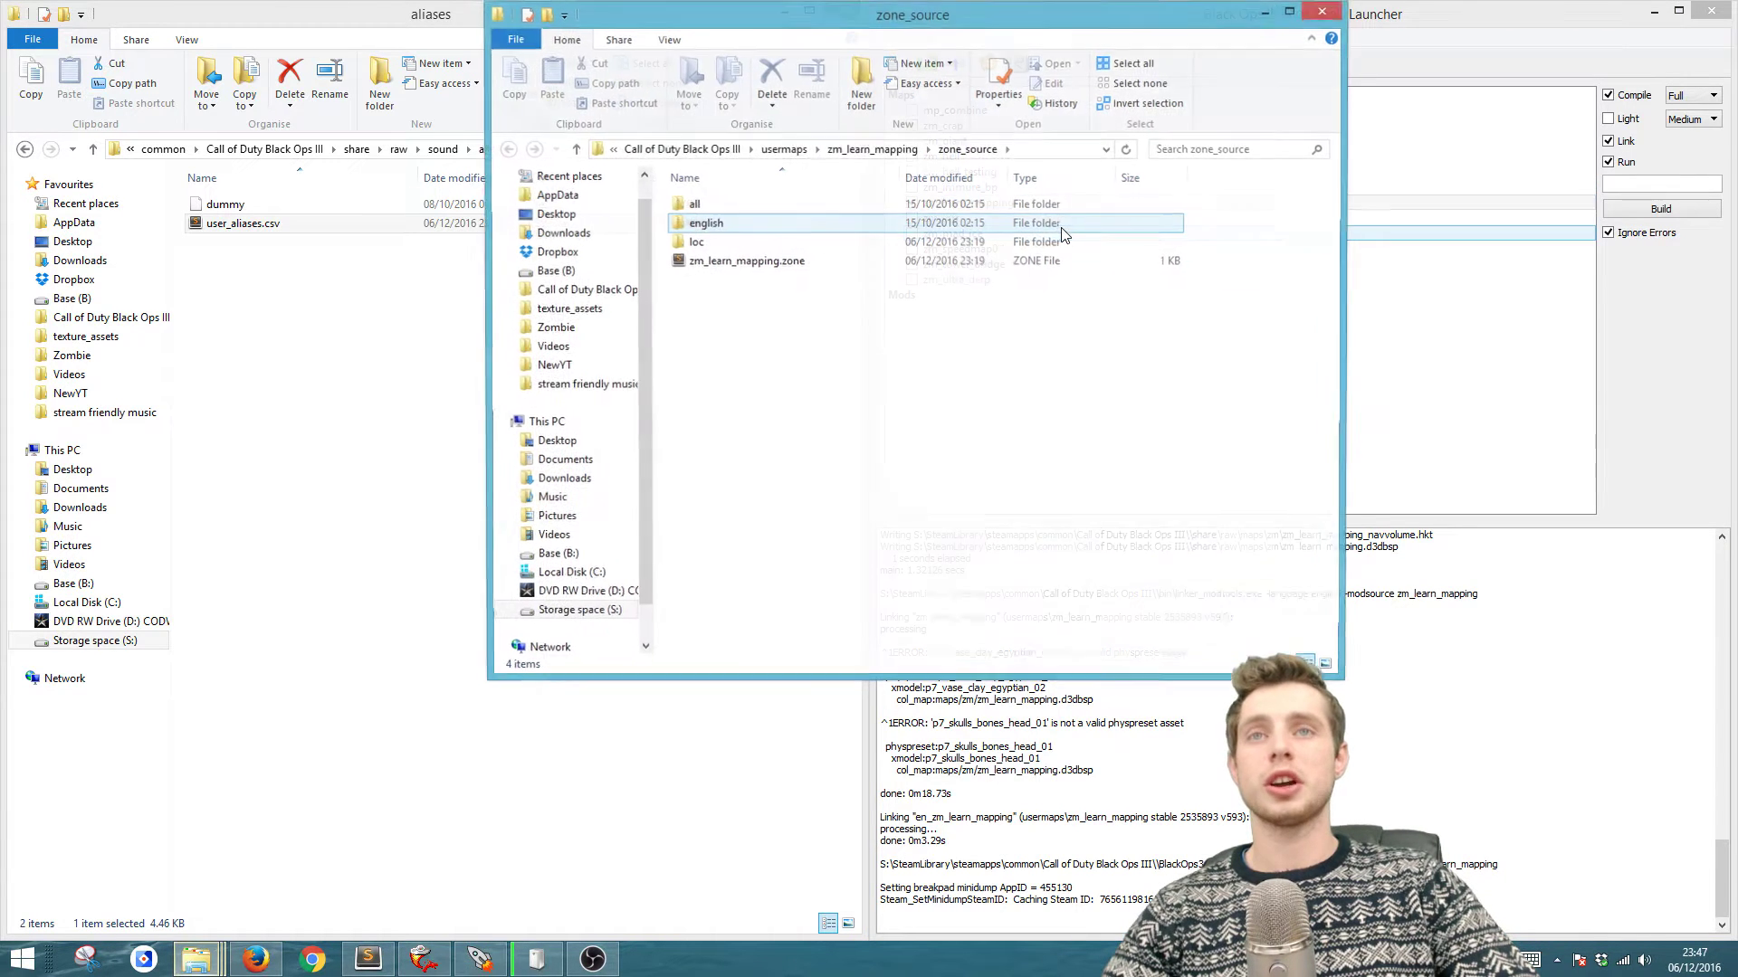
pyautogui.click(873, 149)
pyautogui.doubleClick(715, 224)
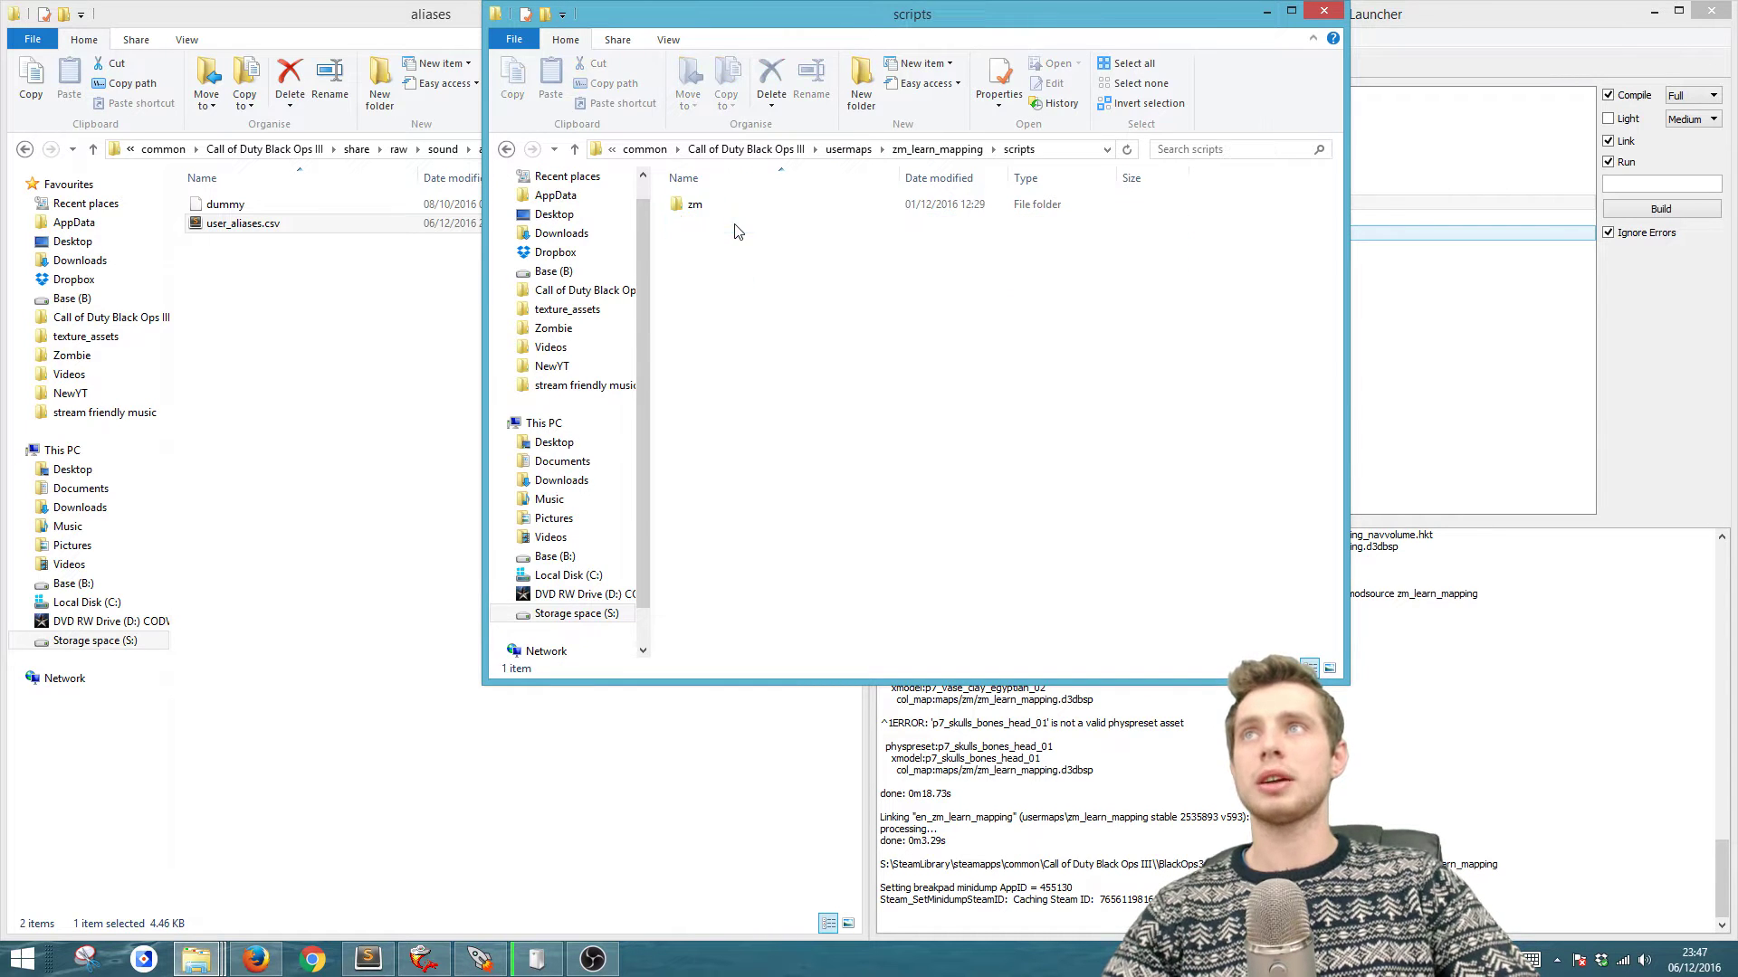
pyautogui.doubleClick(729, 206)
pyautogui.click(755, 245)
pyautogui.rightClick(755, 245)
pyautogui.click(801, 256)
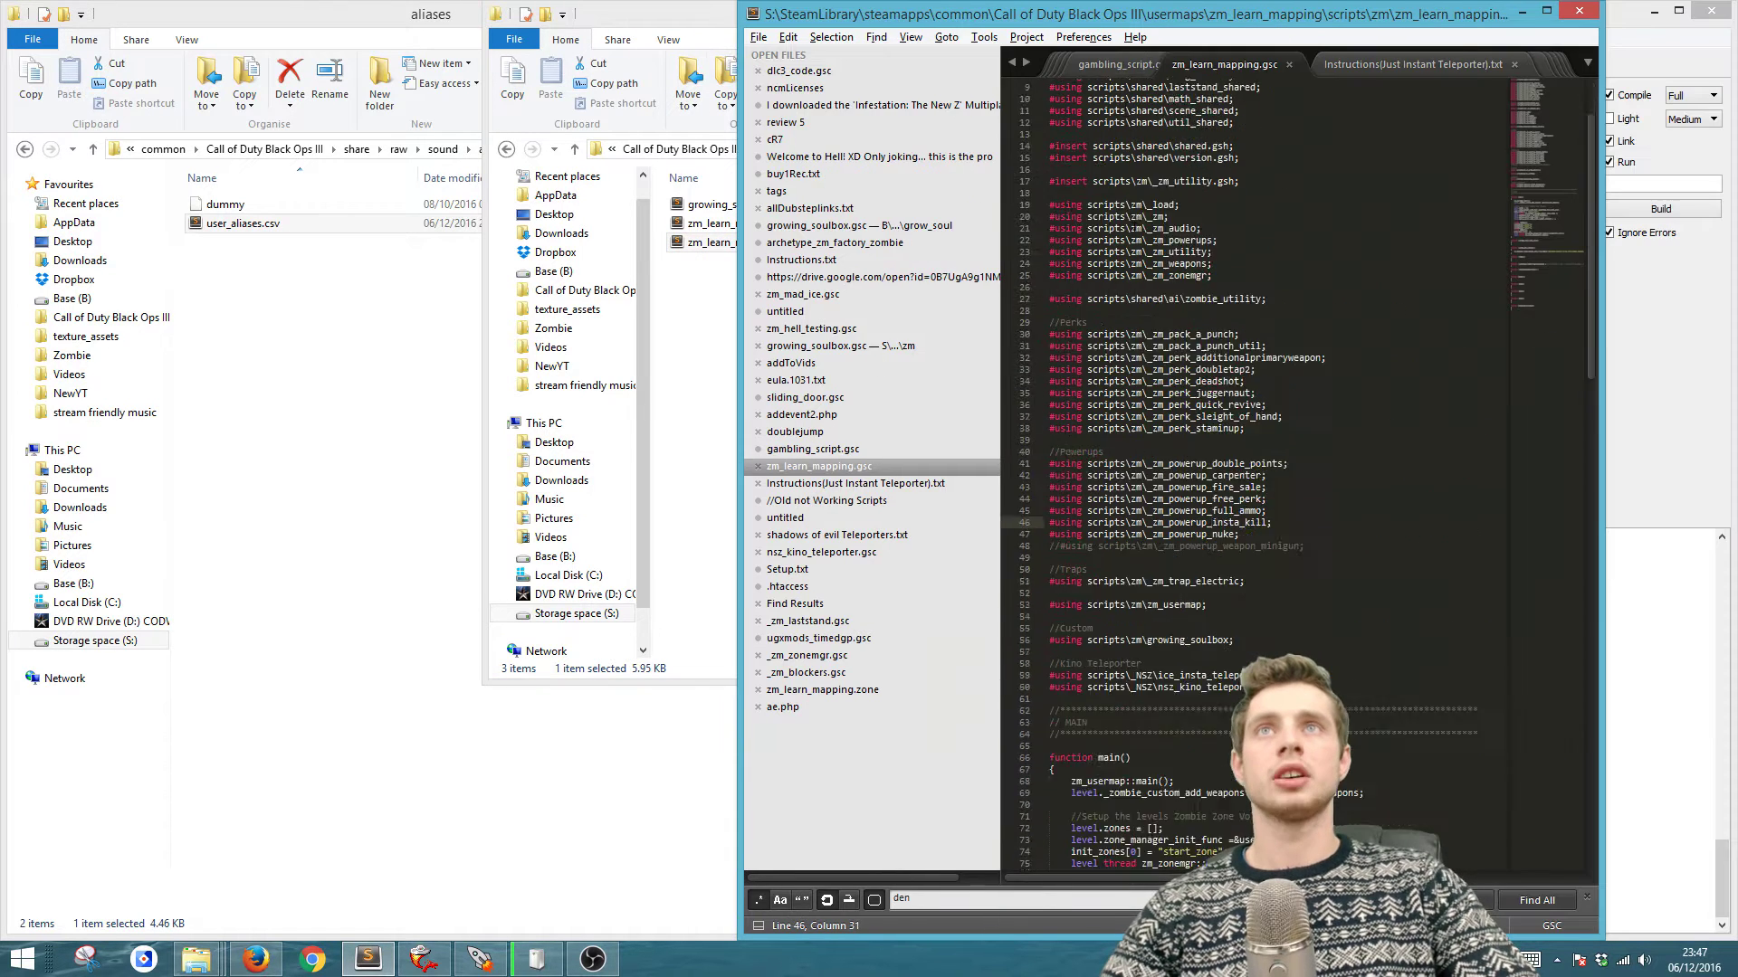
# - Try adding the copied comment lines and "#using scripts\_NSZ\ice_insta_teleporter;" below the Kino Teleporter entries in zm_learn_mapping.gsc
pyautogui.moveTo(1049, 143); pyautogui.dragTo(1232, 579)
pyautogui.click(1085, 637)
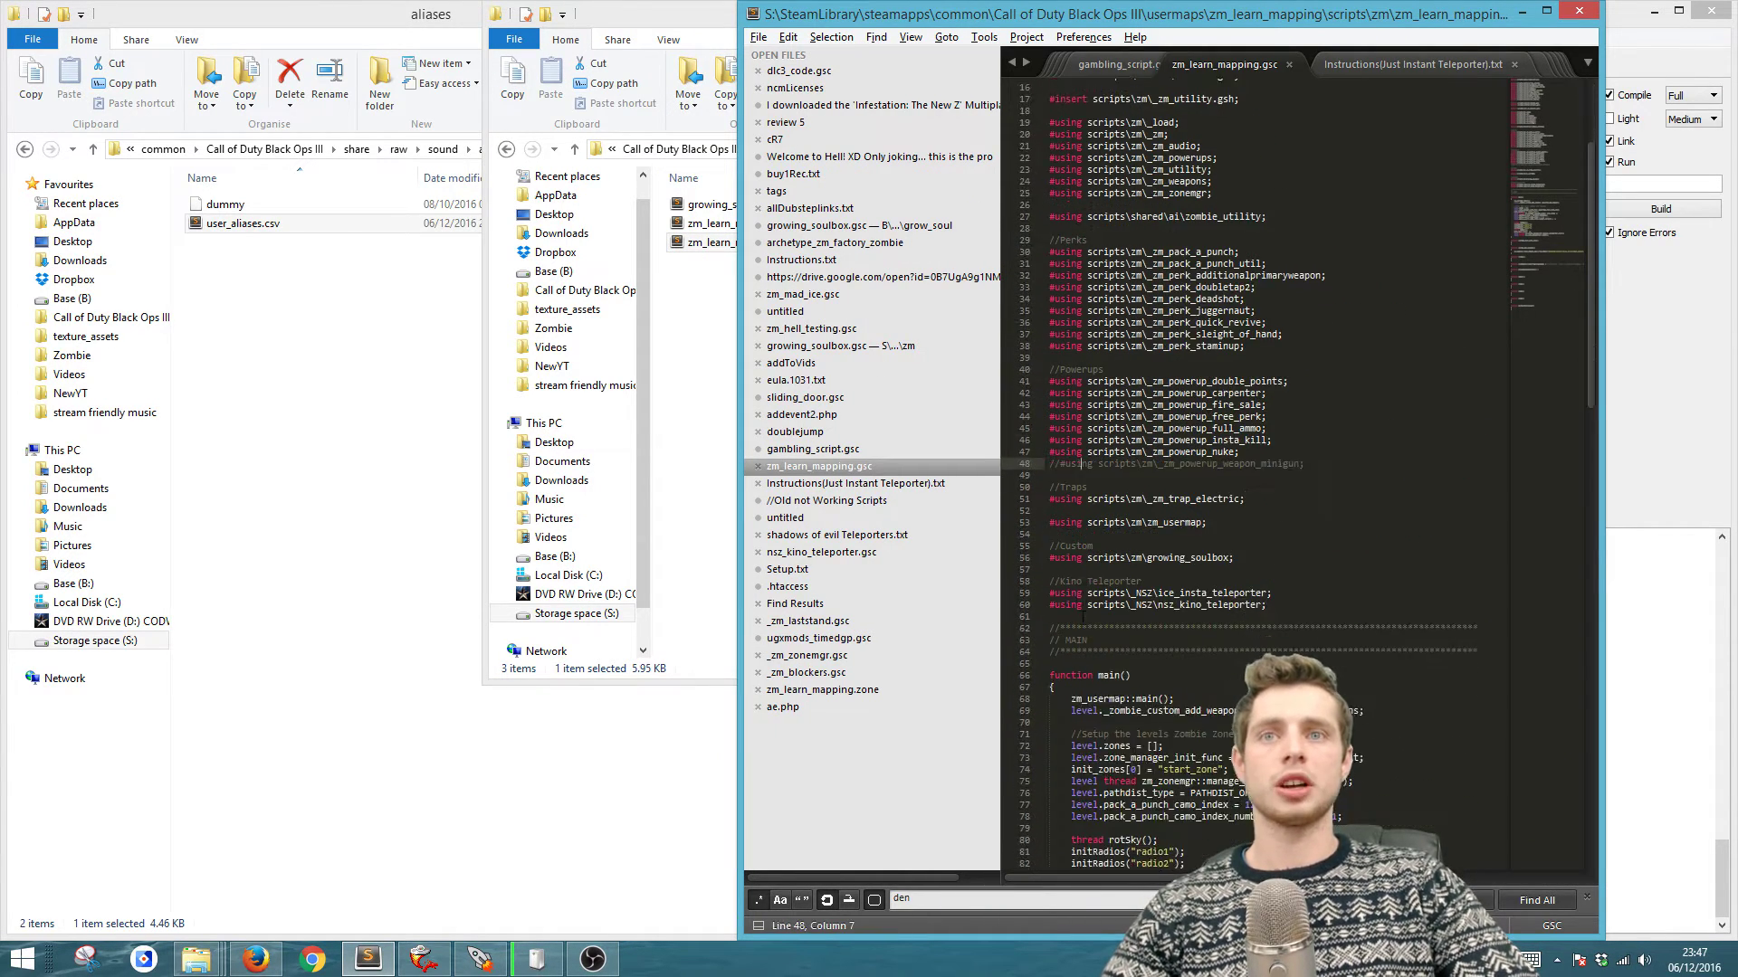
pyautogui.scroll(-5, 1051, 614)
pyautogui.click(1276, 602)
pyautogui.write('//Add this to your mapname.gsc: \t// Instant Teleporter - Code based off NSZ Kino Teleporter \t#using scripts\\_NSZ\\ice_insta_teleporter;')
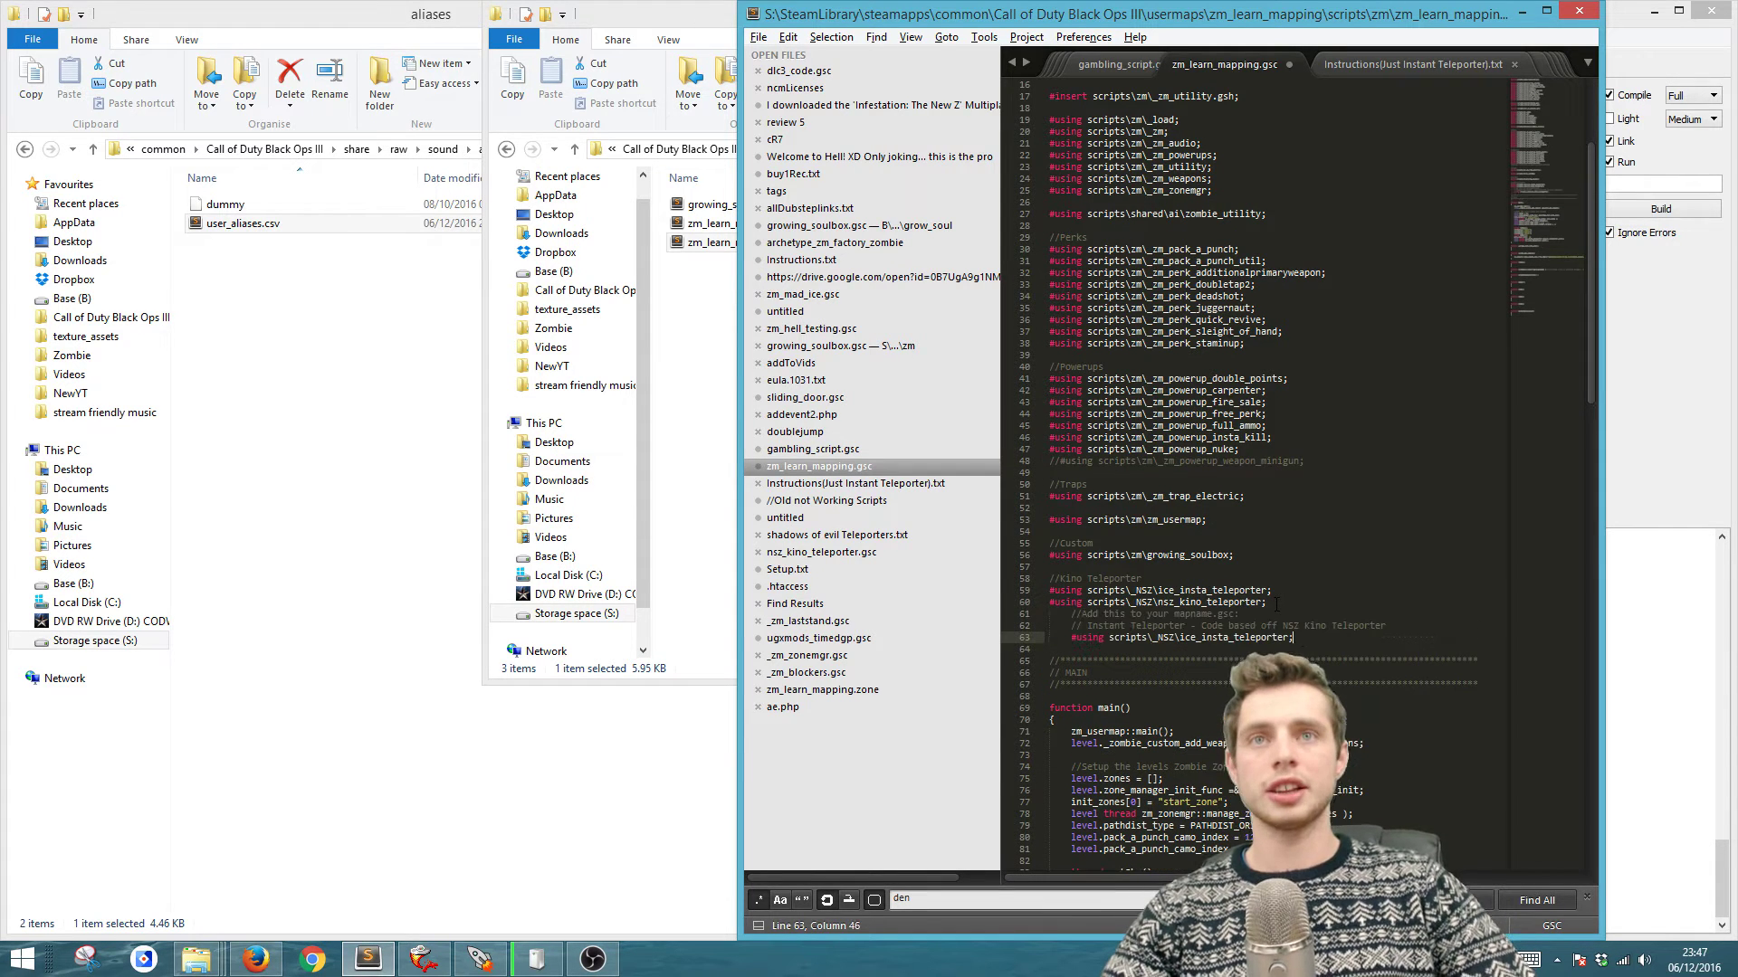
# - Remove the pasted lines from below the Kino Teleporter entries and save zm_learn_mapping.gsc
pyautogui.moveTo(1305, 644); pyautogui.dragTo(1050, 615)
pyautogui.press('BackSpace')
pyautogui.moveTo(1273, 590); pyautogui.dragTo(1049, 590)
pyautogui.click(1190, 625)
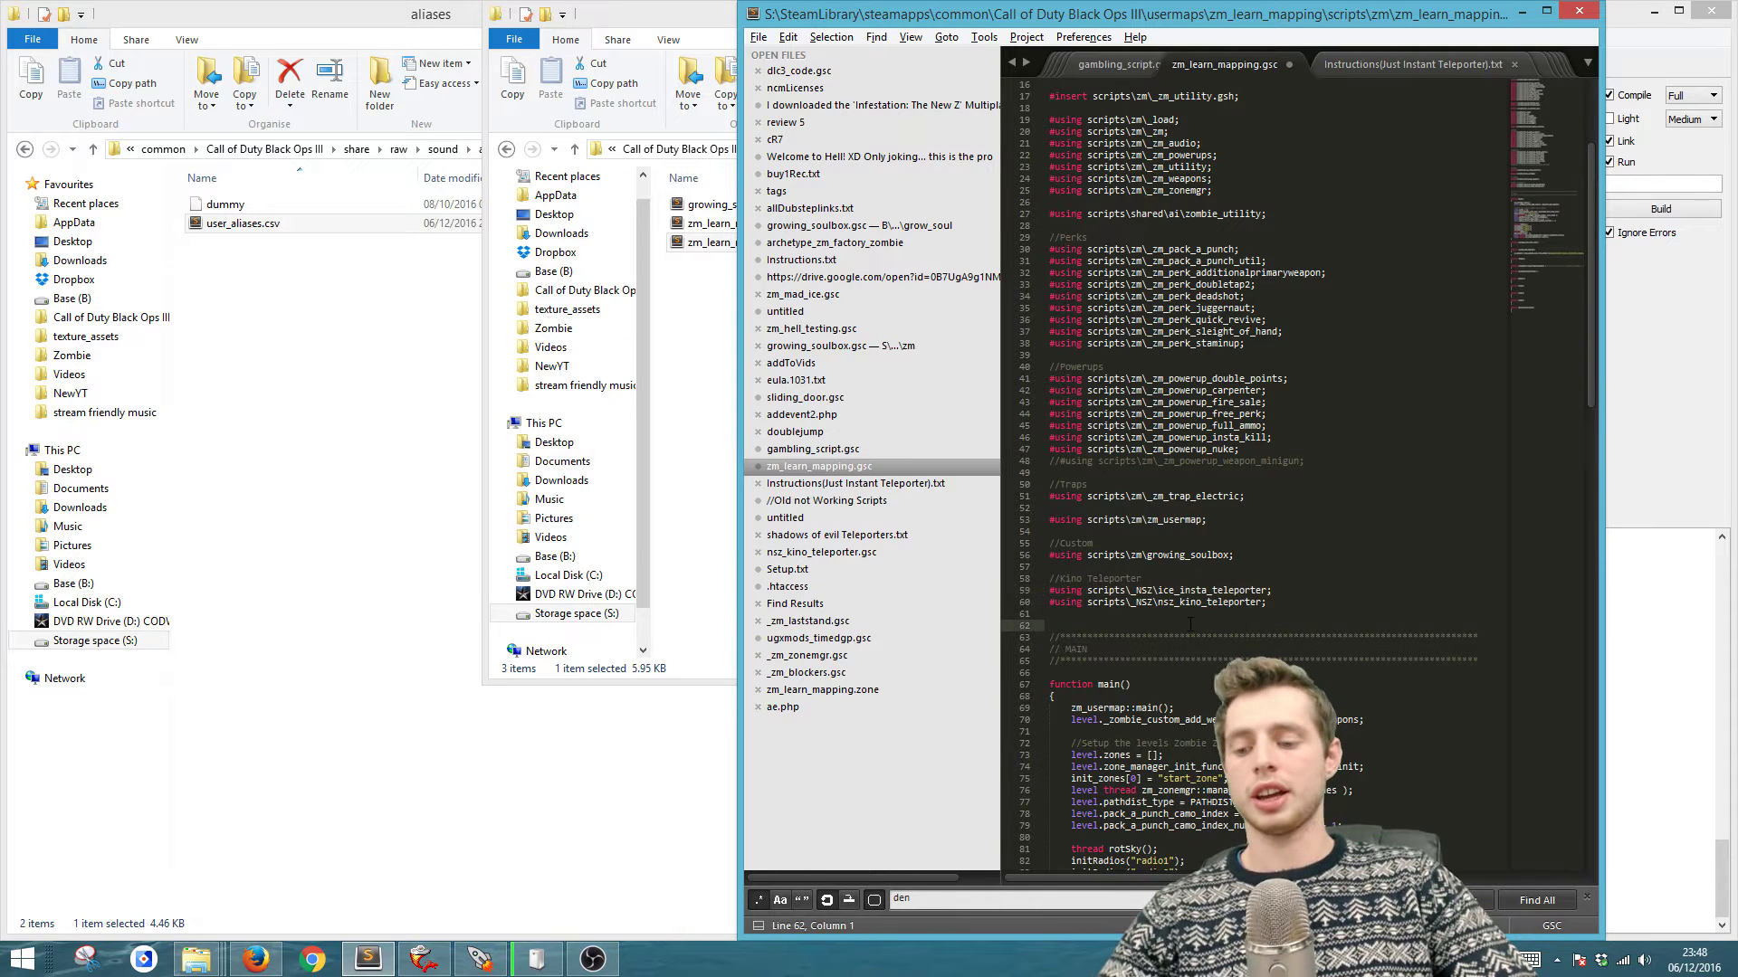
pyautogui.hotkey('ctrl', 's')
# - Copy the Kino Teleporter comment, the "fx,_NSZ/Kino_Tele/kino_swirl" line and the ice_insta_teleporter.gsc scriptparsetree line from step 4 of the instructions
pyautogui.click(901, 484)
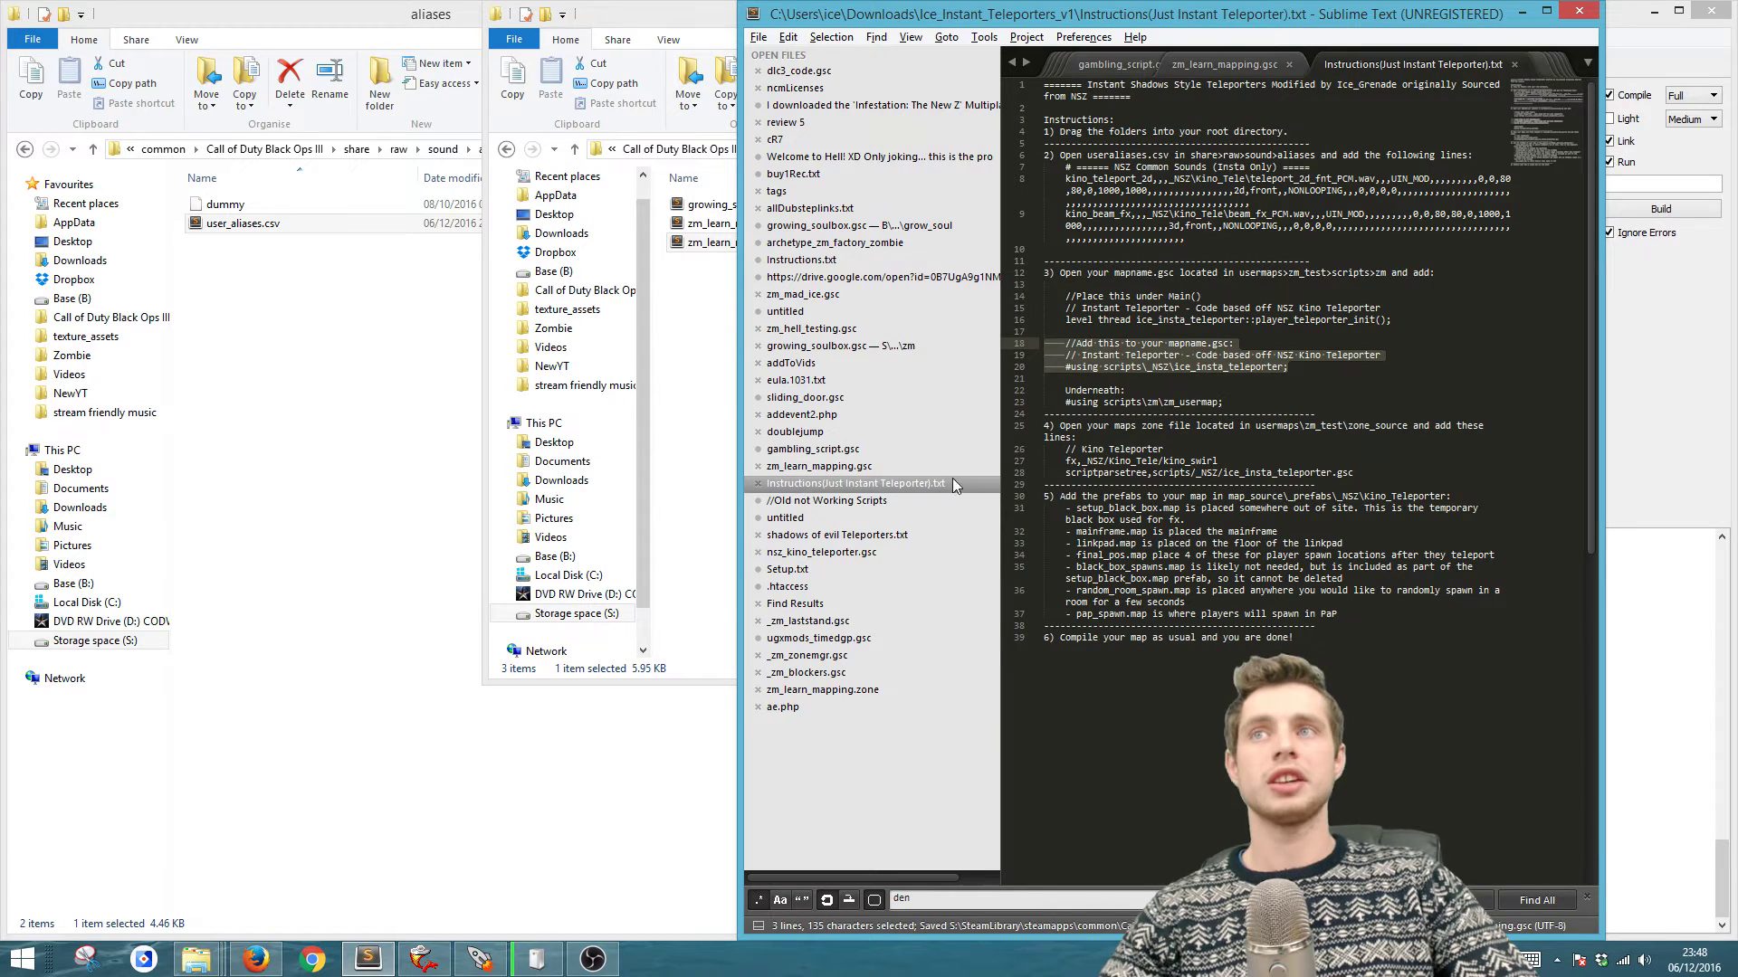
pyautogui.click(1237, 404)
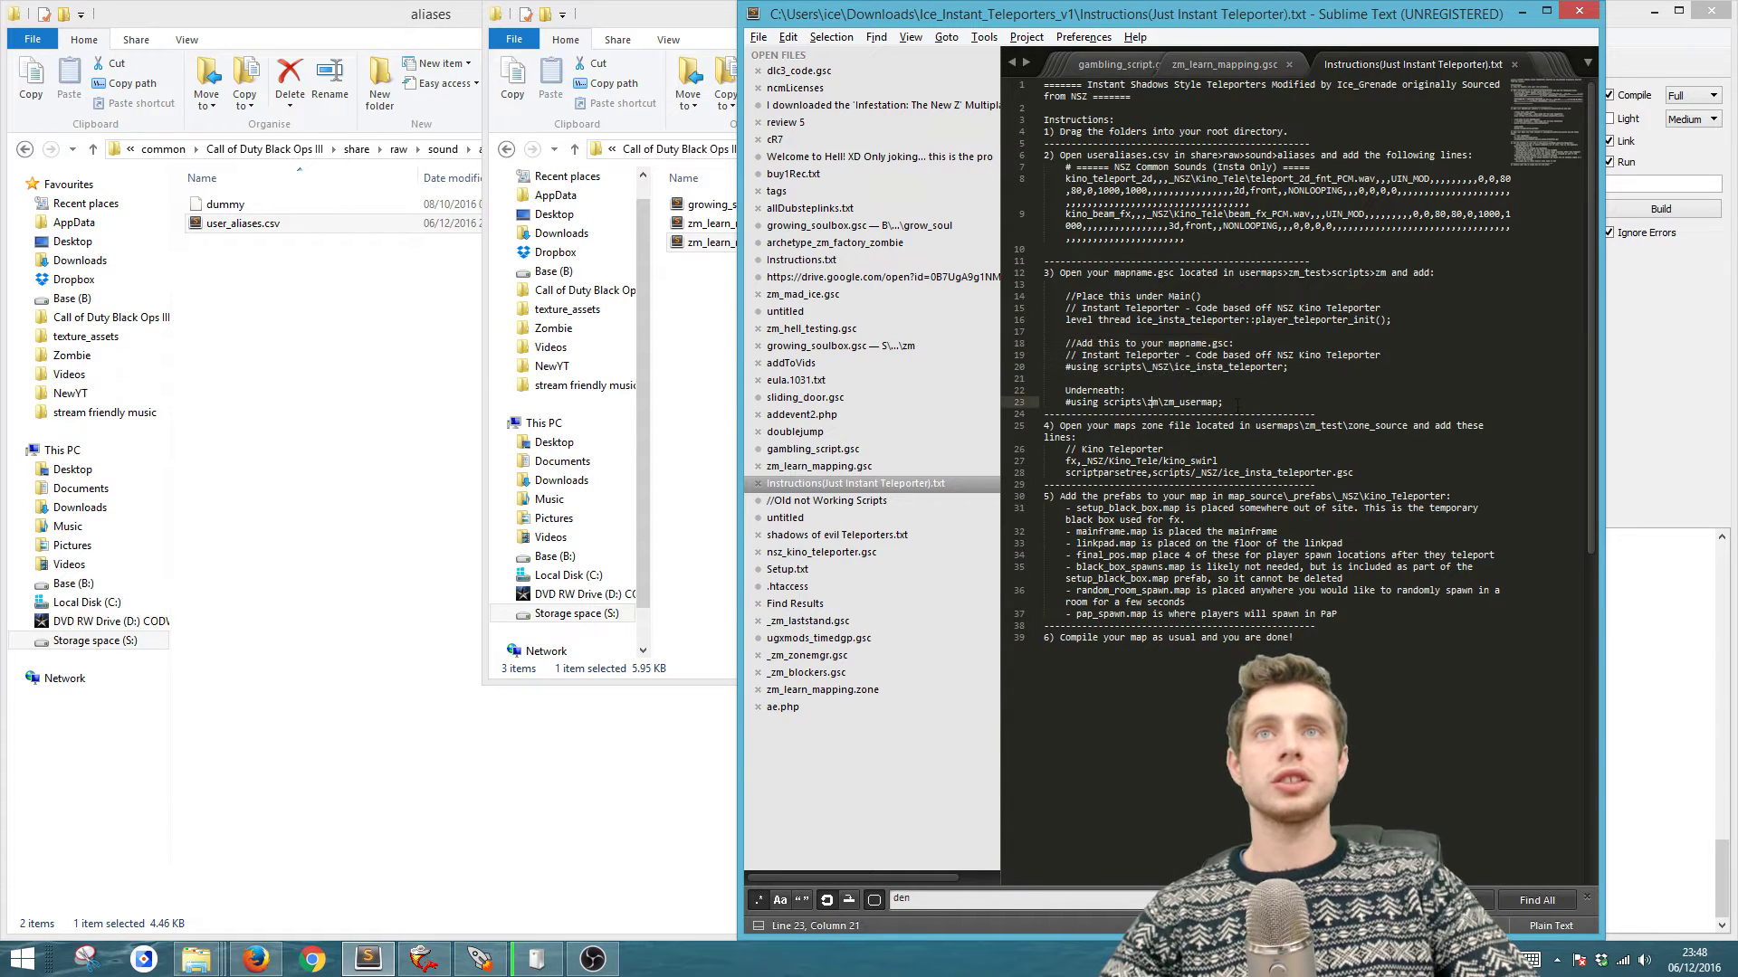
pyautogui.moveTo(1377, 470); pyautogui.dragTo(1029, 449)
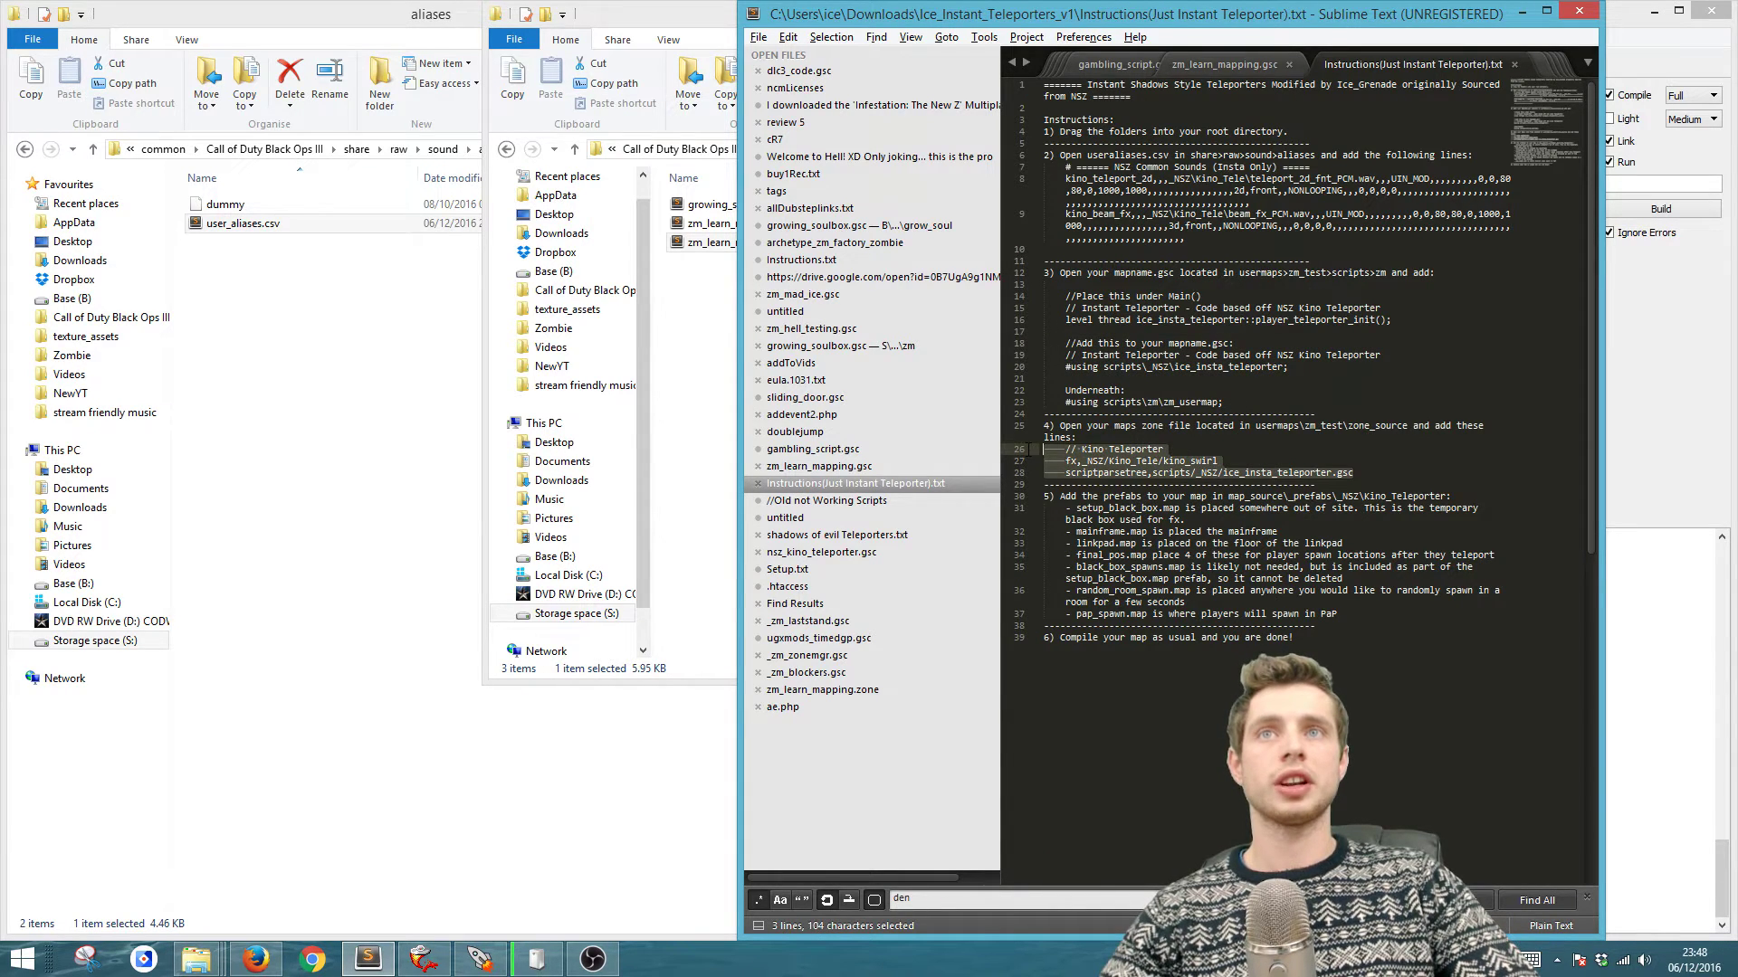
pyautogui.hotkey('ctrl', 'c')
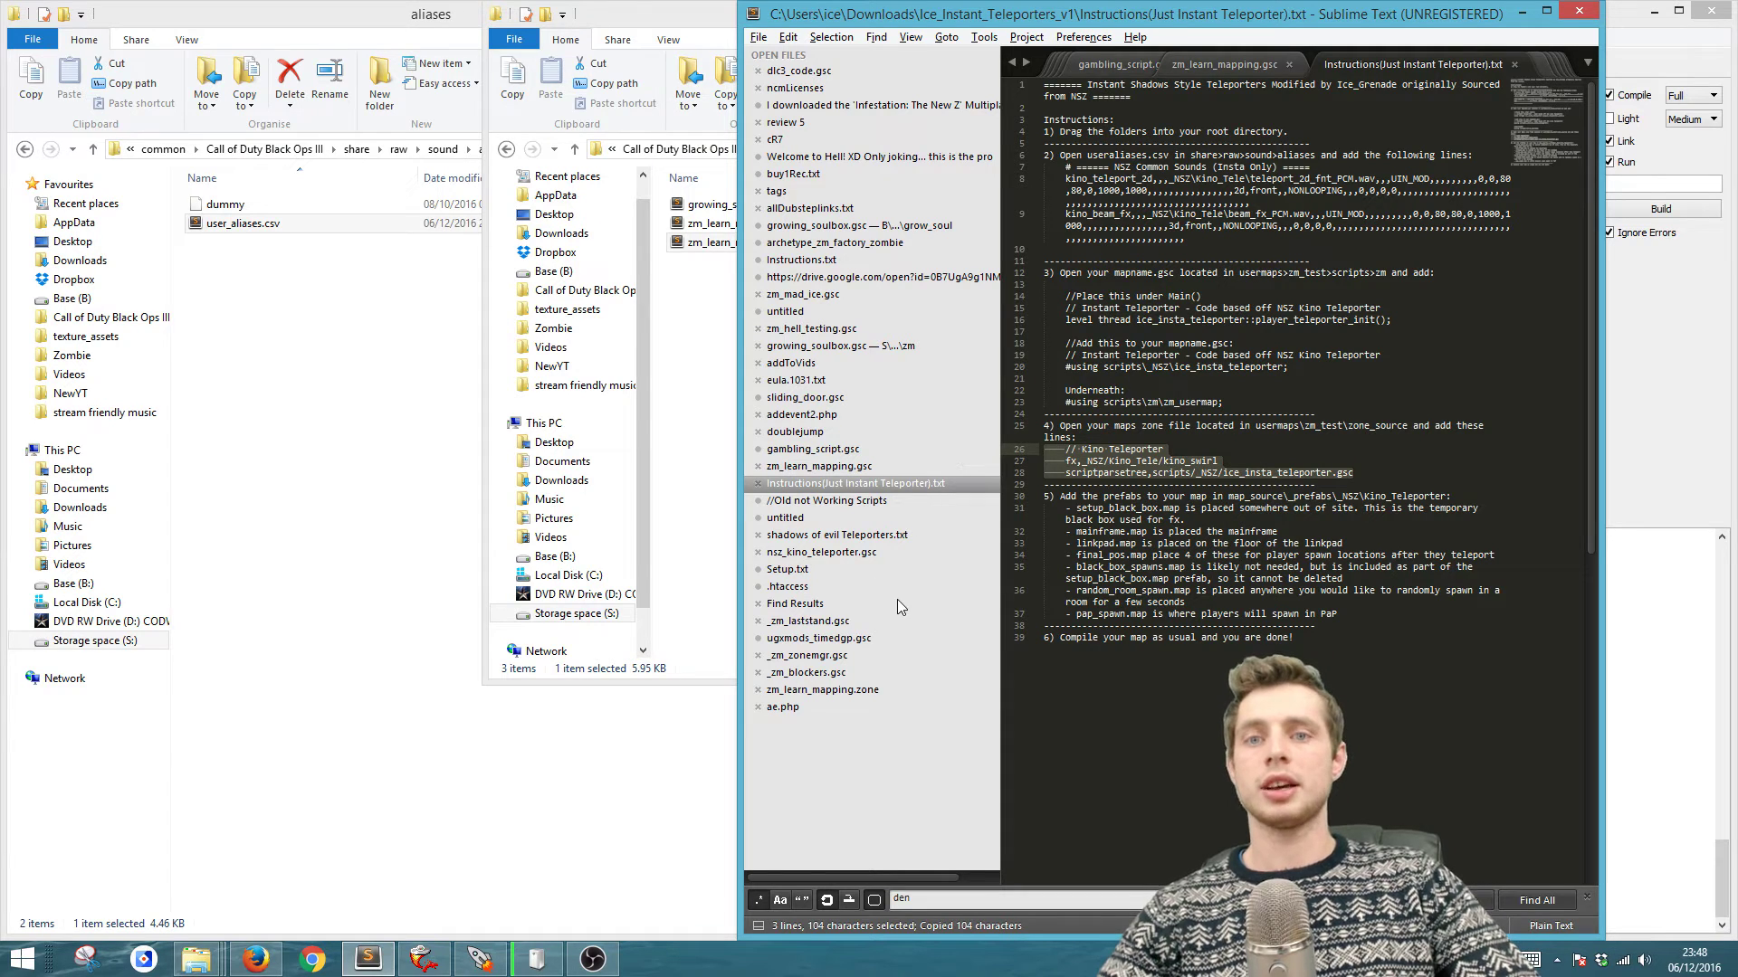
# - Open the zone file of zm_learn_mapping from the Mod Tools Launcher and try adding the copied Kino Teleporter lines at its end
pyautogui.click(719, 359)
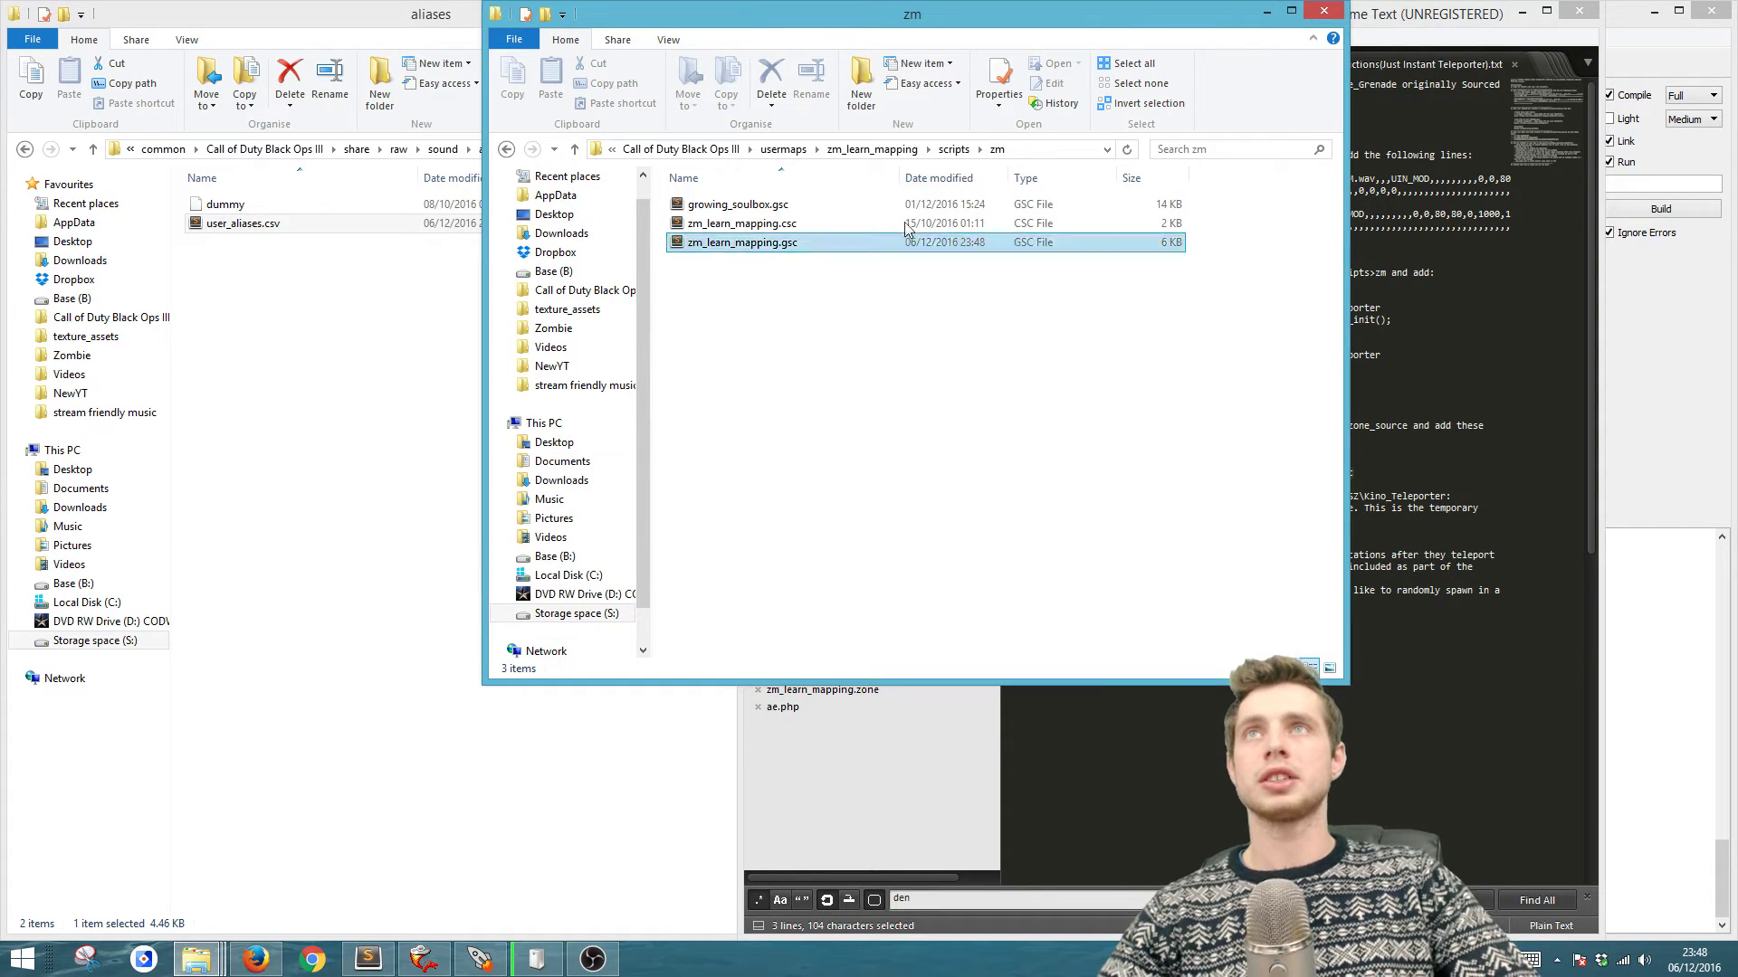
pyautogui.click(480, 959)
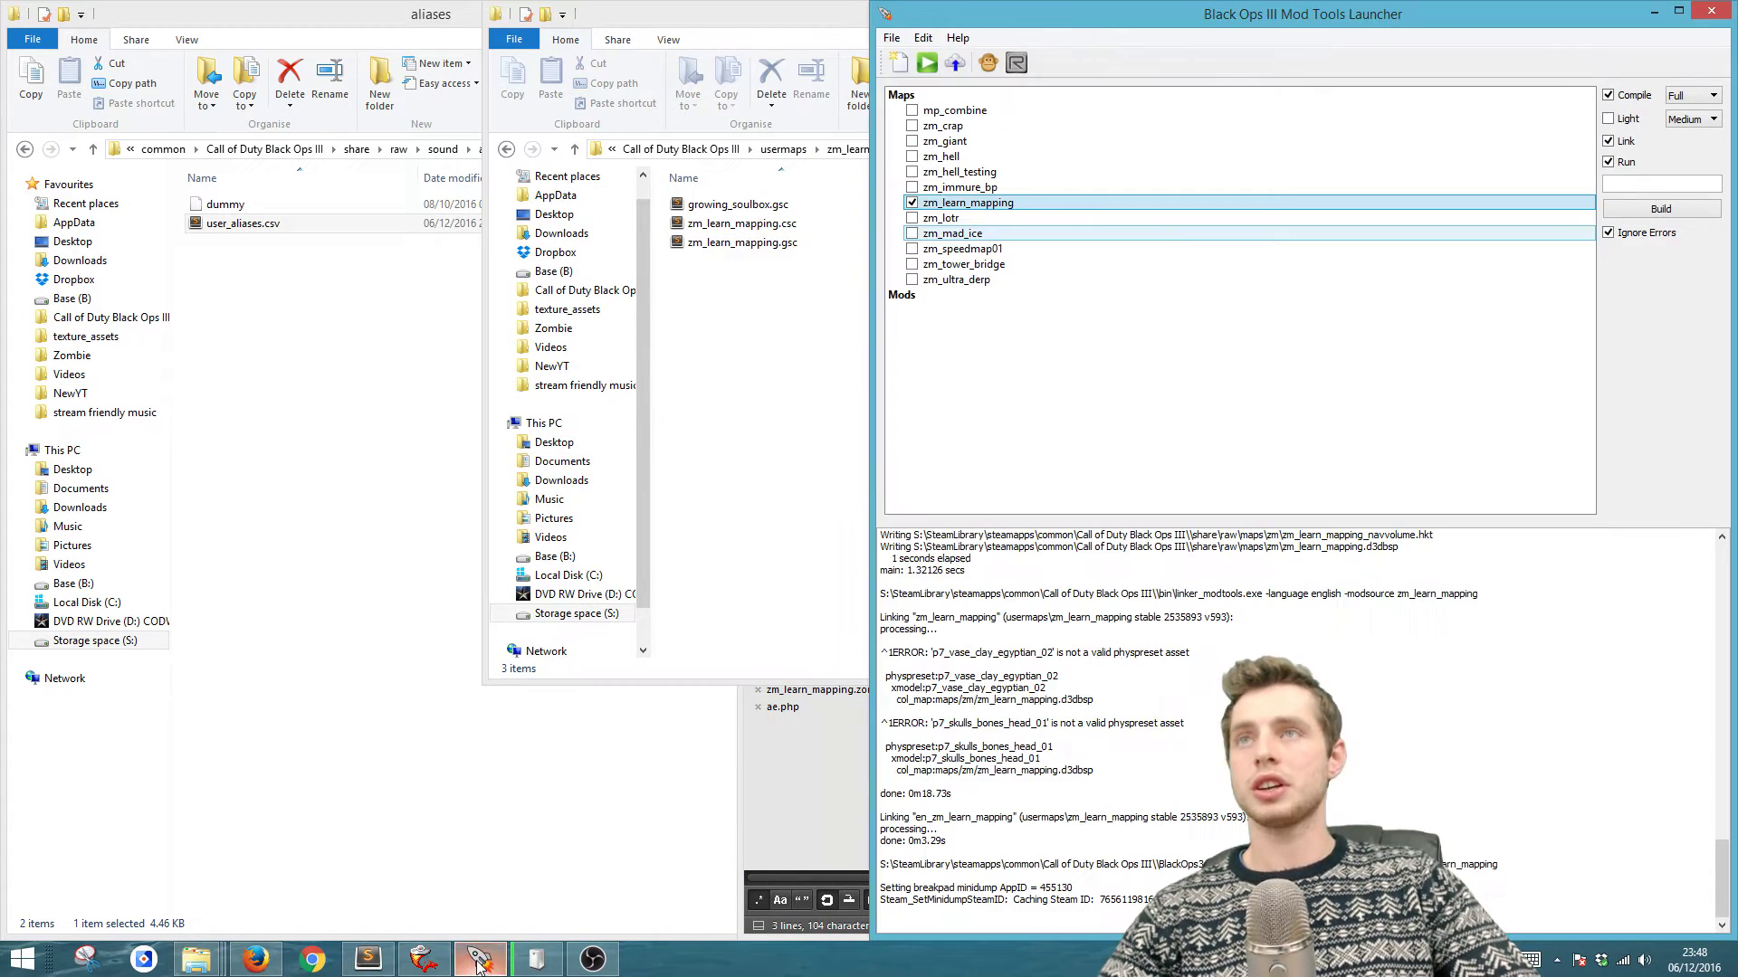
pyautogui.rightClick(1007, 204)
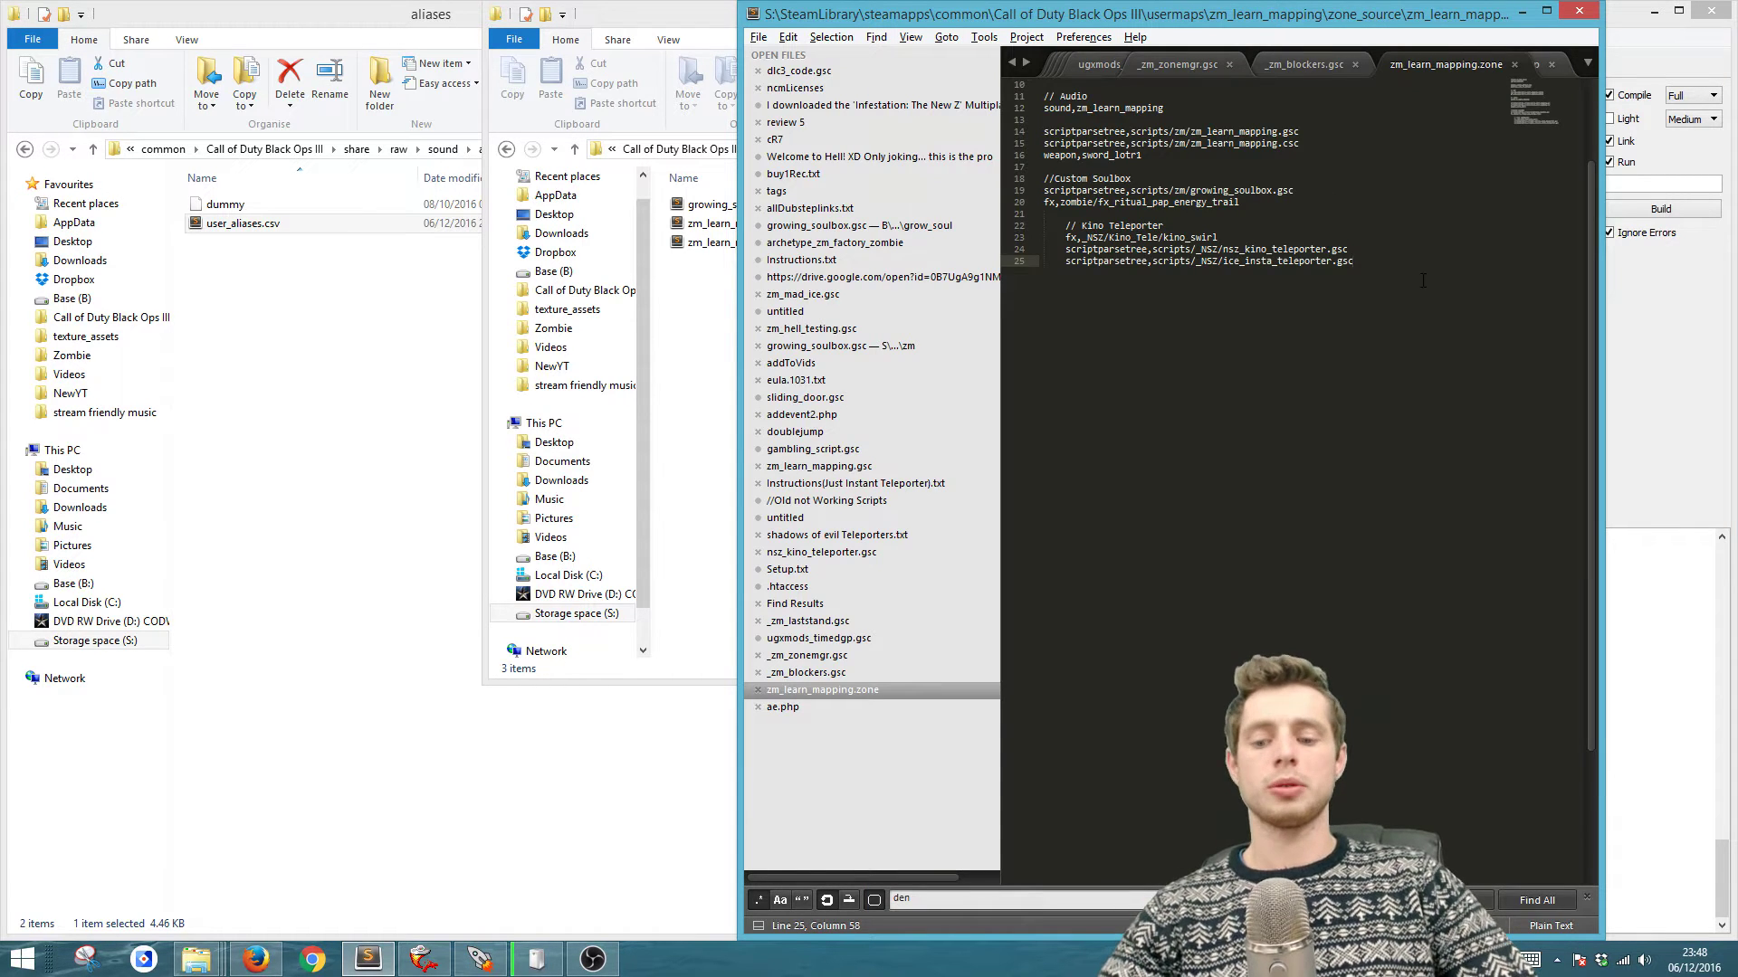
pyautogui.hotkey('ctrl', 'v')
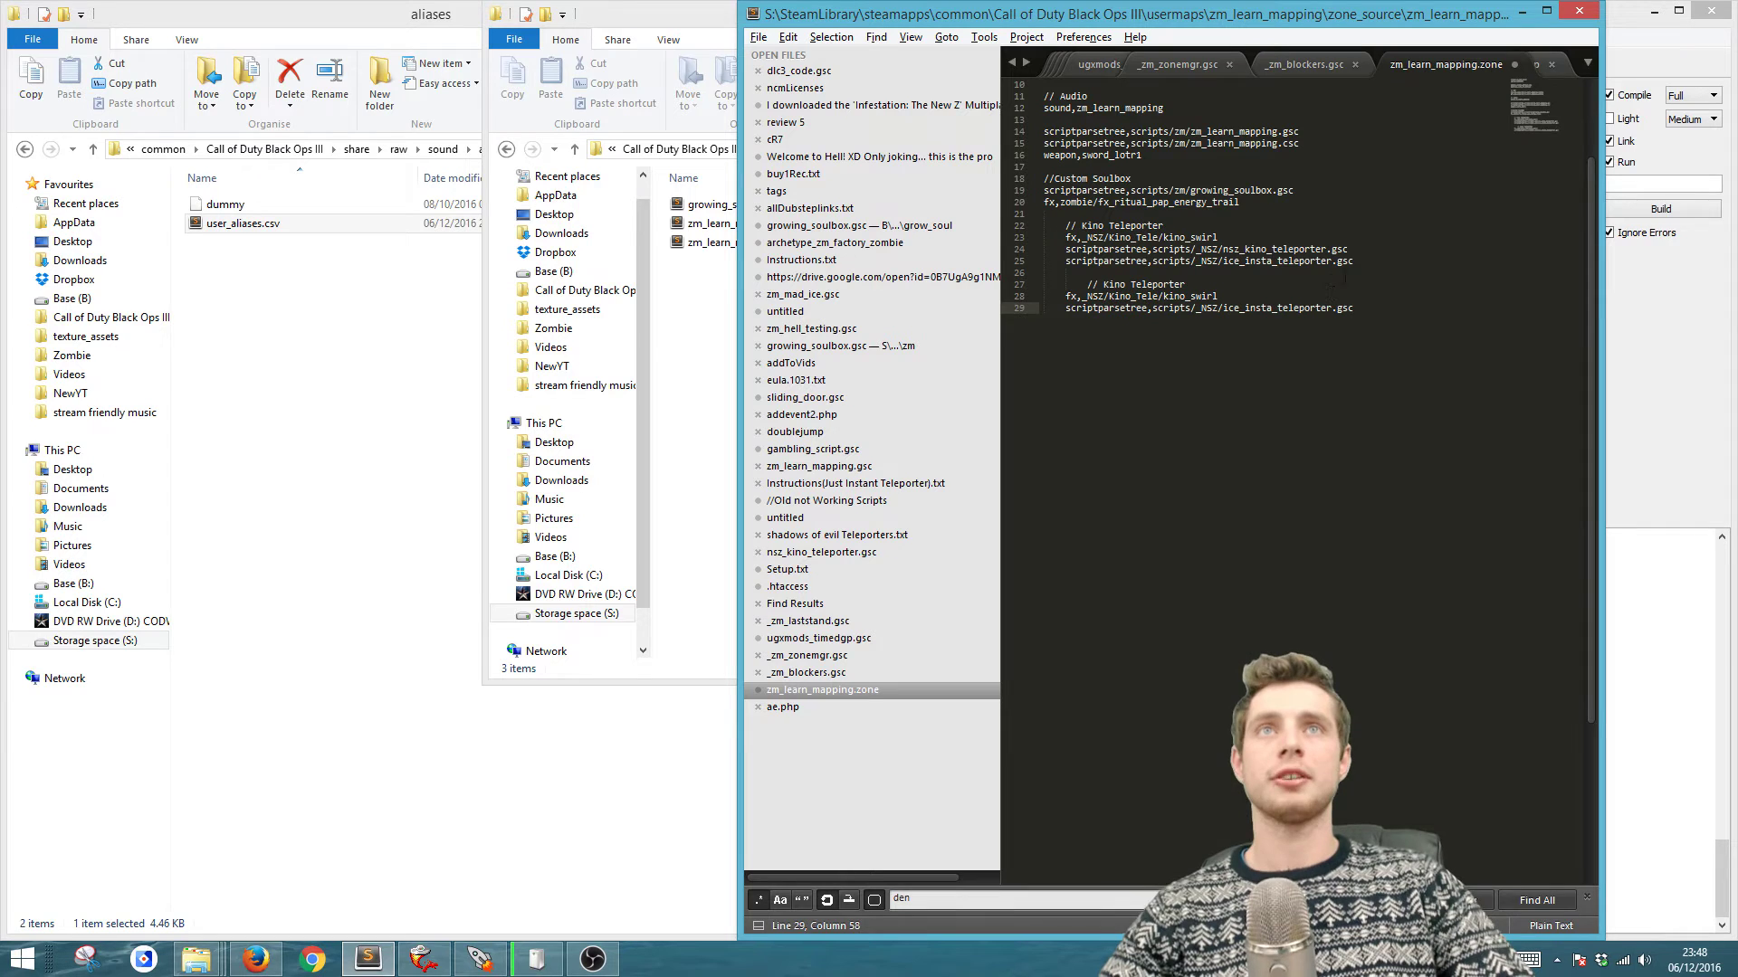
# - Delete the duplicate Kino Teleporter lines, save zm_learn_mapping.zone and return to the teleporter instructions
pyautogui.moveTo(1355, 263); pyautogui.dragTo(968, 222)
pyautogui.moveTo(1355, 309); pyautogui.dragTo(1045, 273)
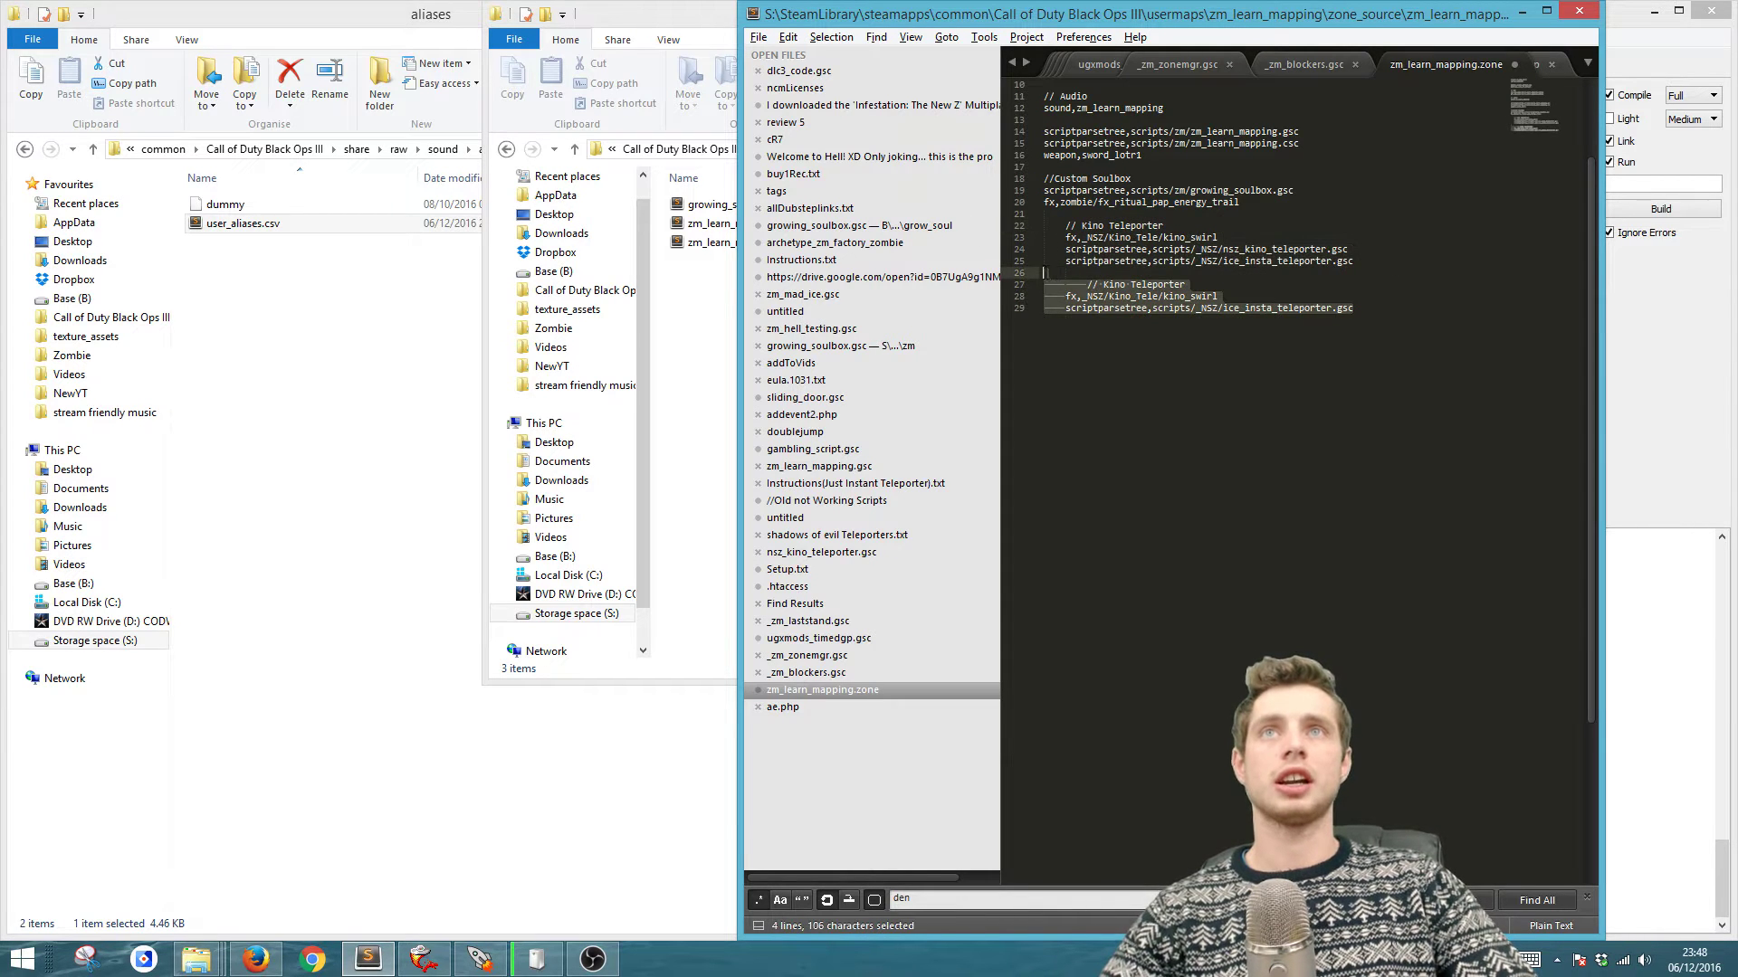
pyautogui.press('BackSpace')
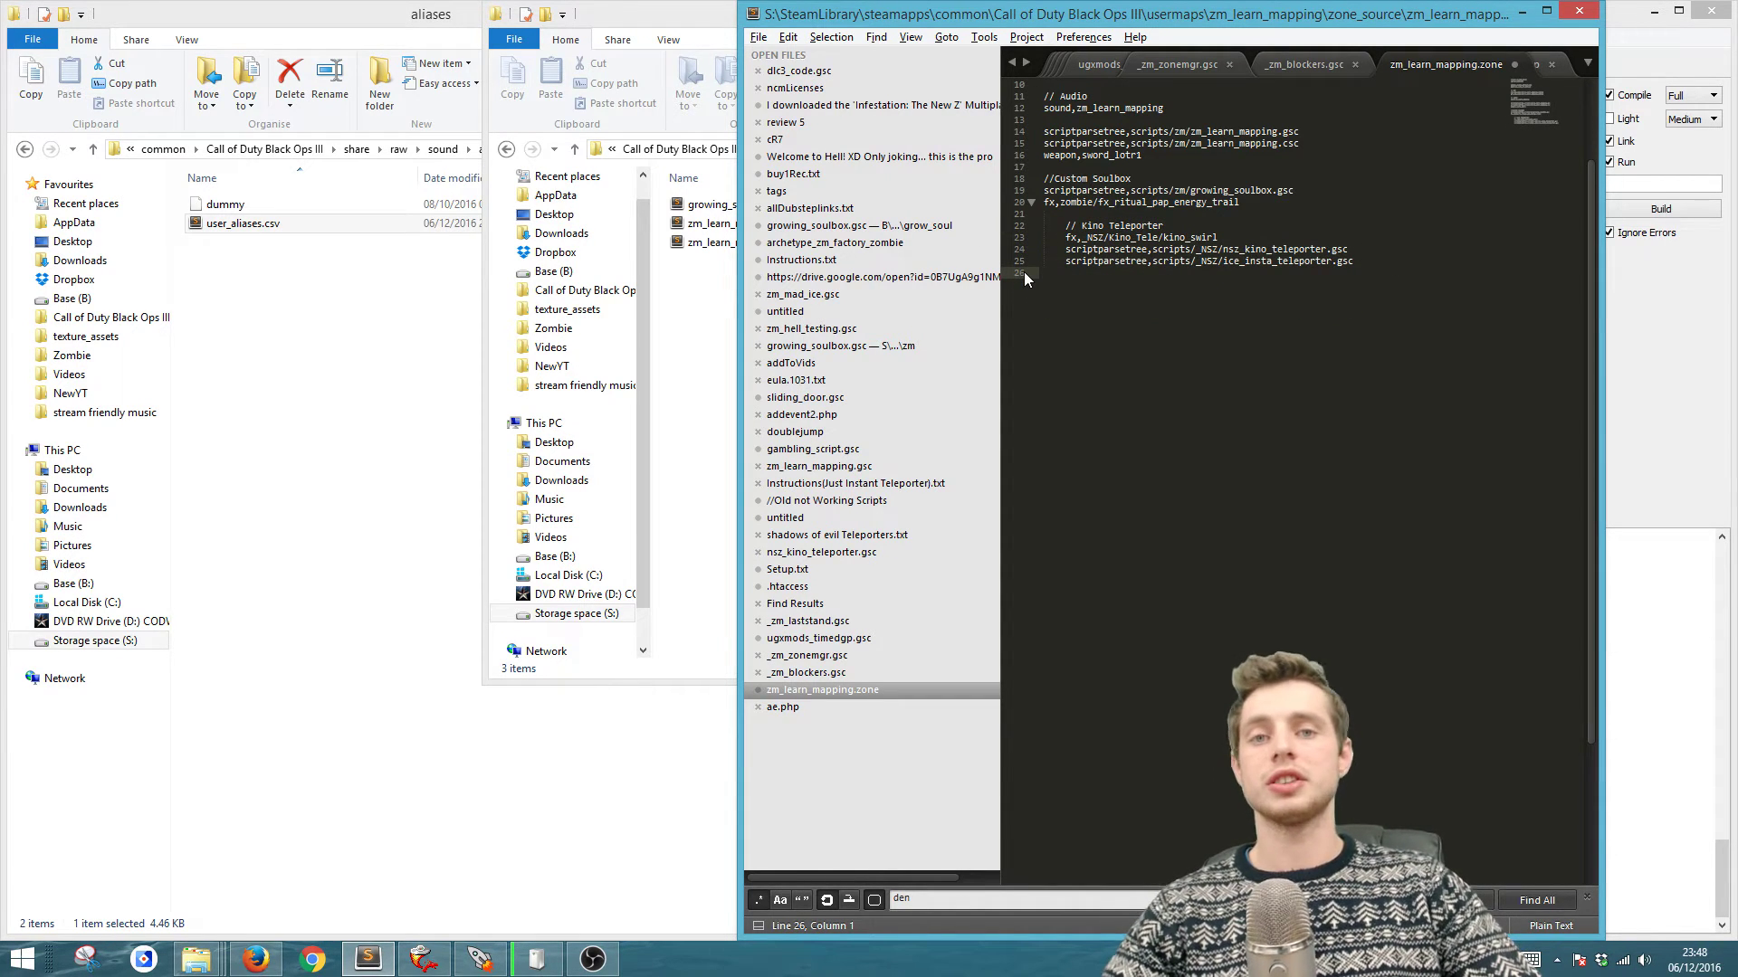
pyautogui.hotkey('ctrl', 's')
pyautogui.click(873, 485)
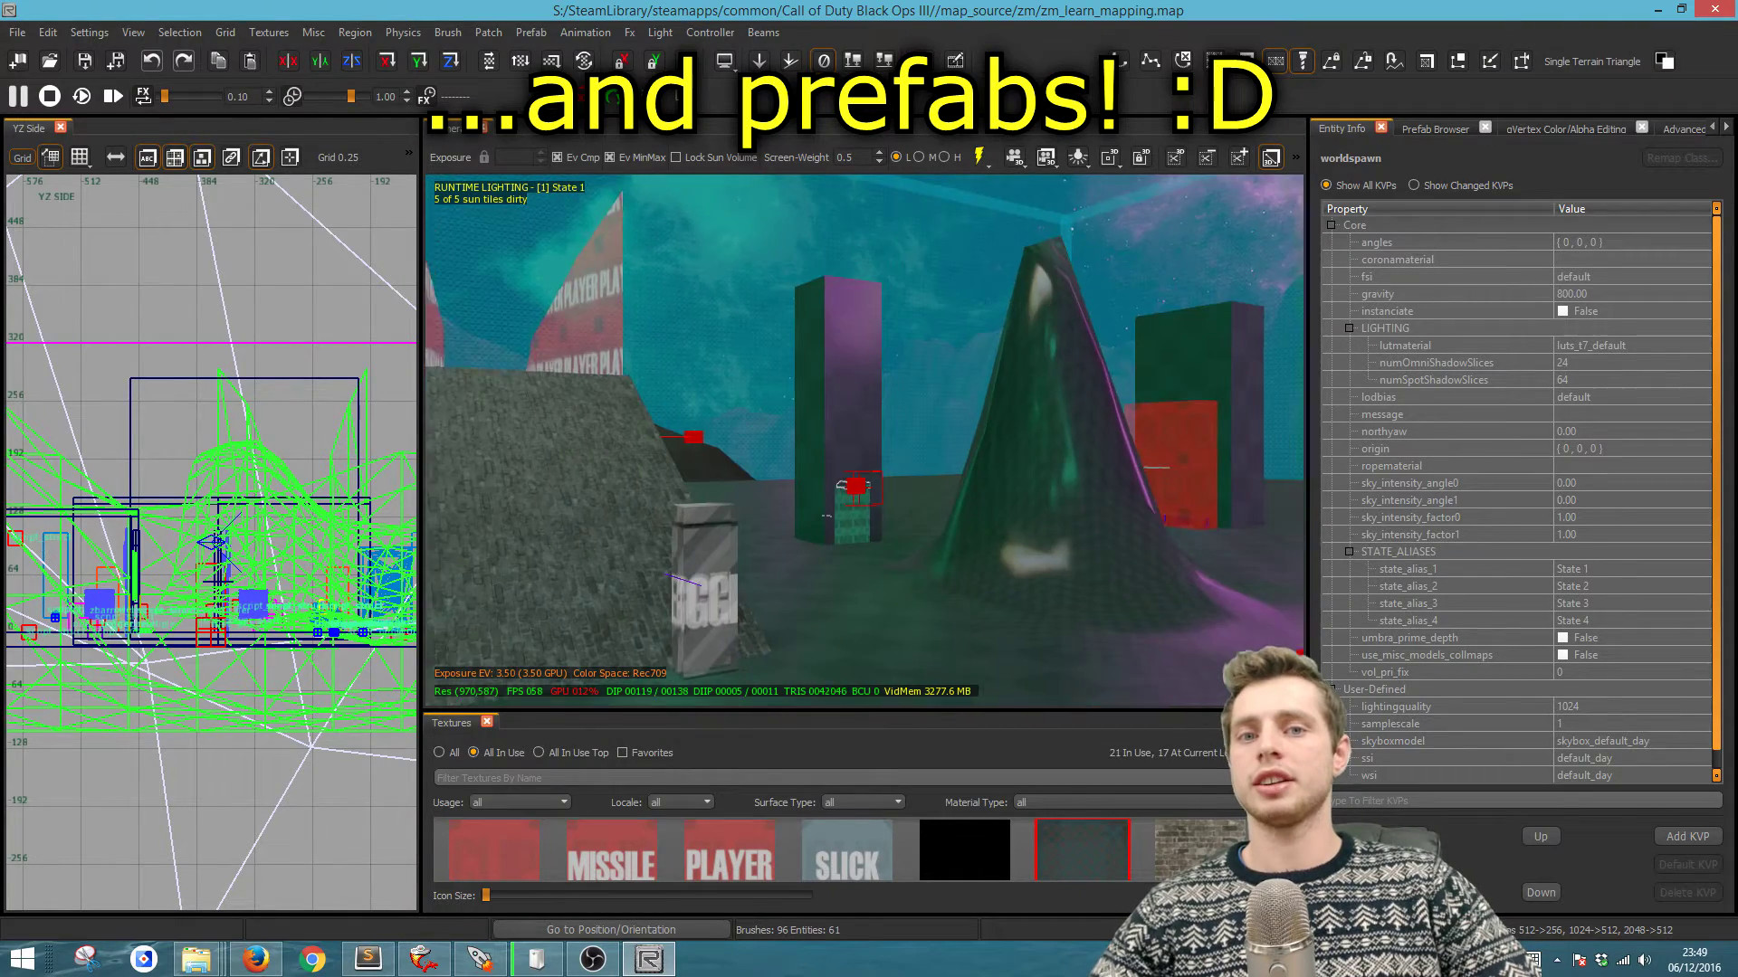
# - In Radiant, place a trigger_multiple and a trigger_use entity side by side on the open floor near the tall trigger block
pyautogui.moveTo(864, 441); pyautogui.dragTo(847, 516, button='right')
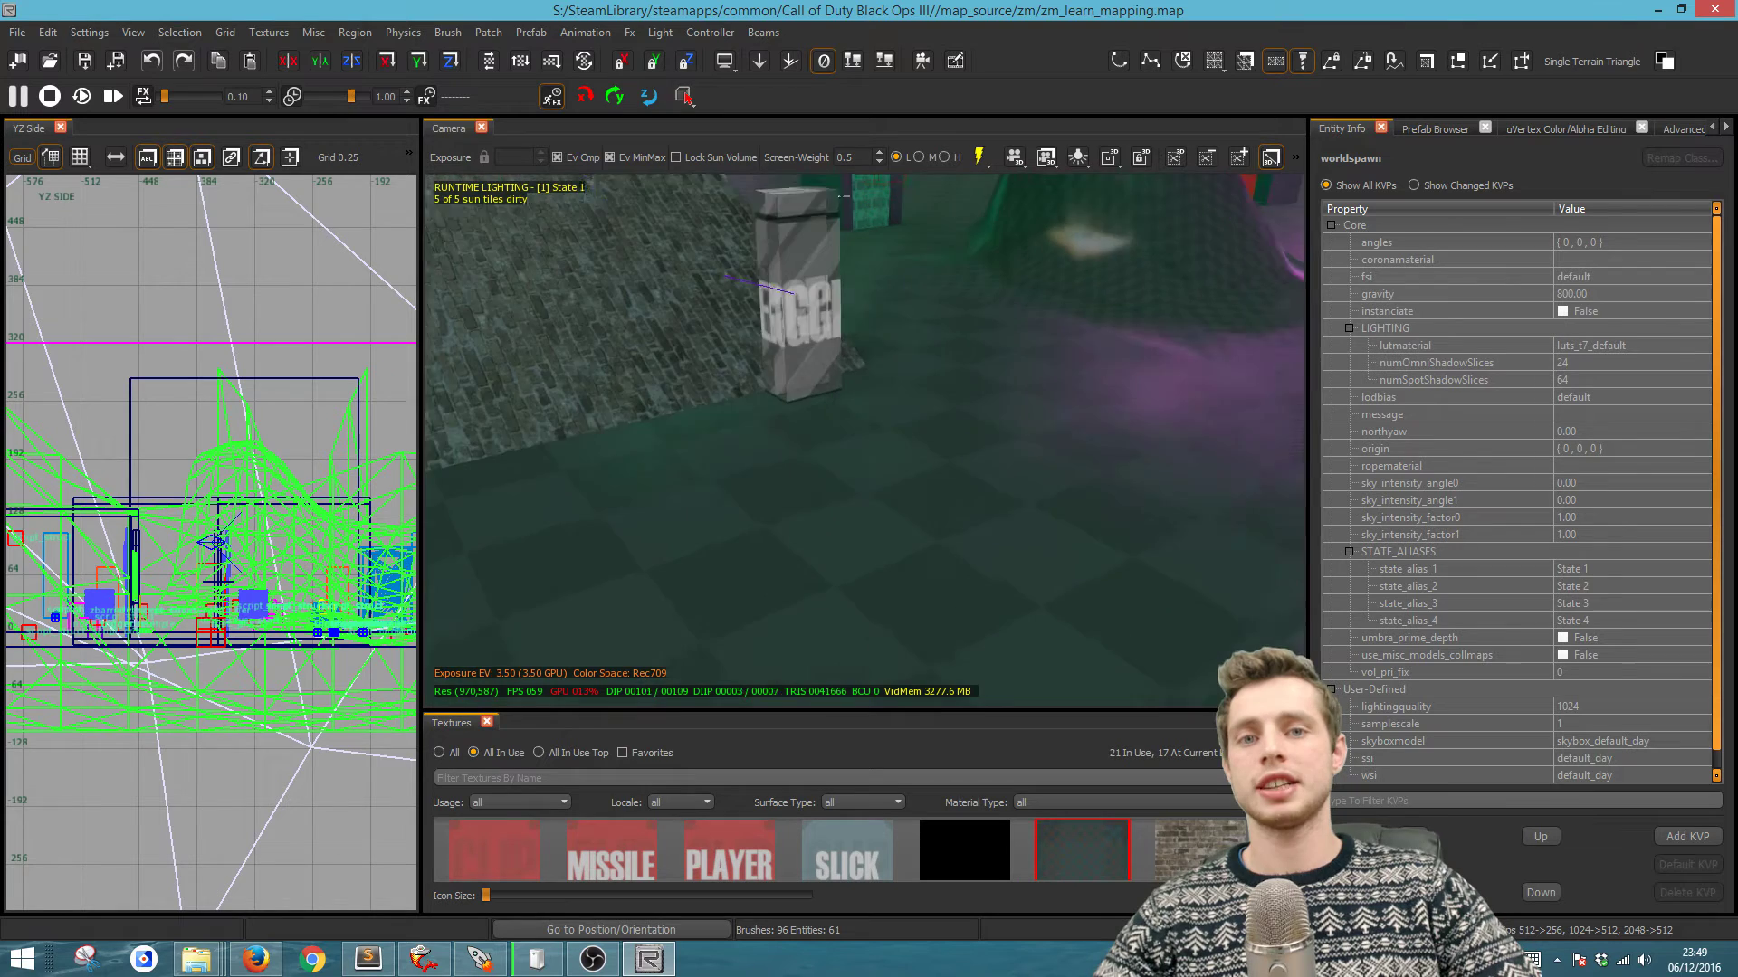
pyautogui.moveTo(1029, 548)
pyautogui.mouseDown(button='right')
pyautogui.moveTo(1004, 534)
pyautogui.moveTo(1029, 549)
pyautogui.moveTo(997, 548)
pyautogui.mouseUp(button='right')
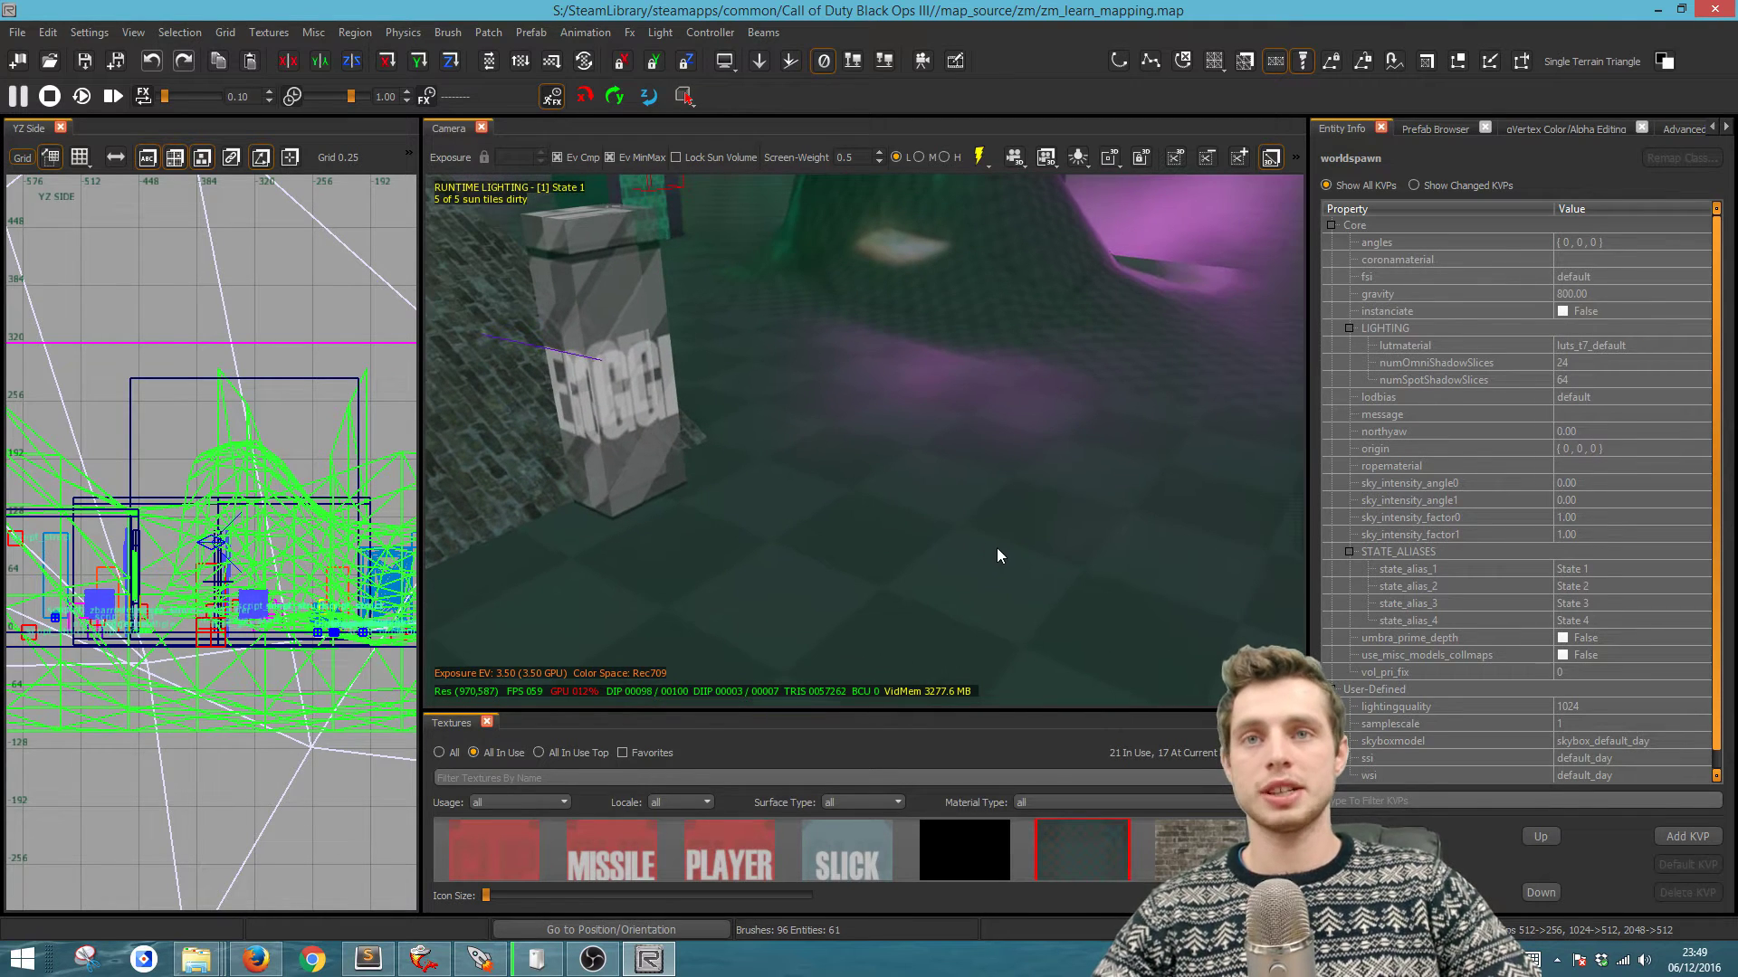
pyautogui.press('b')
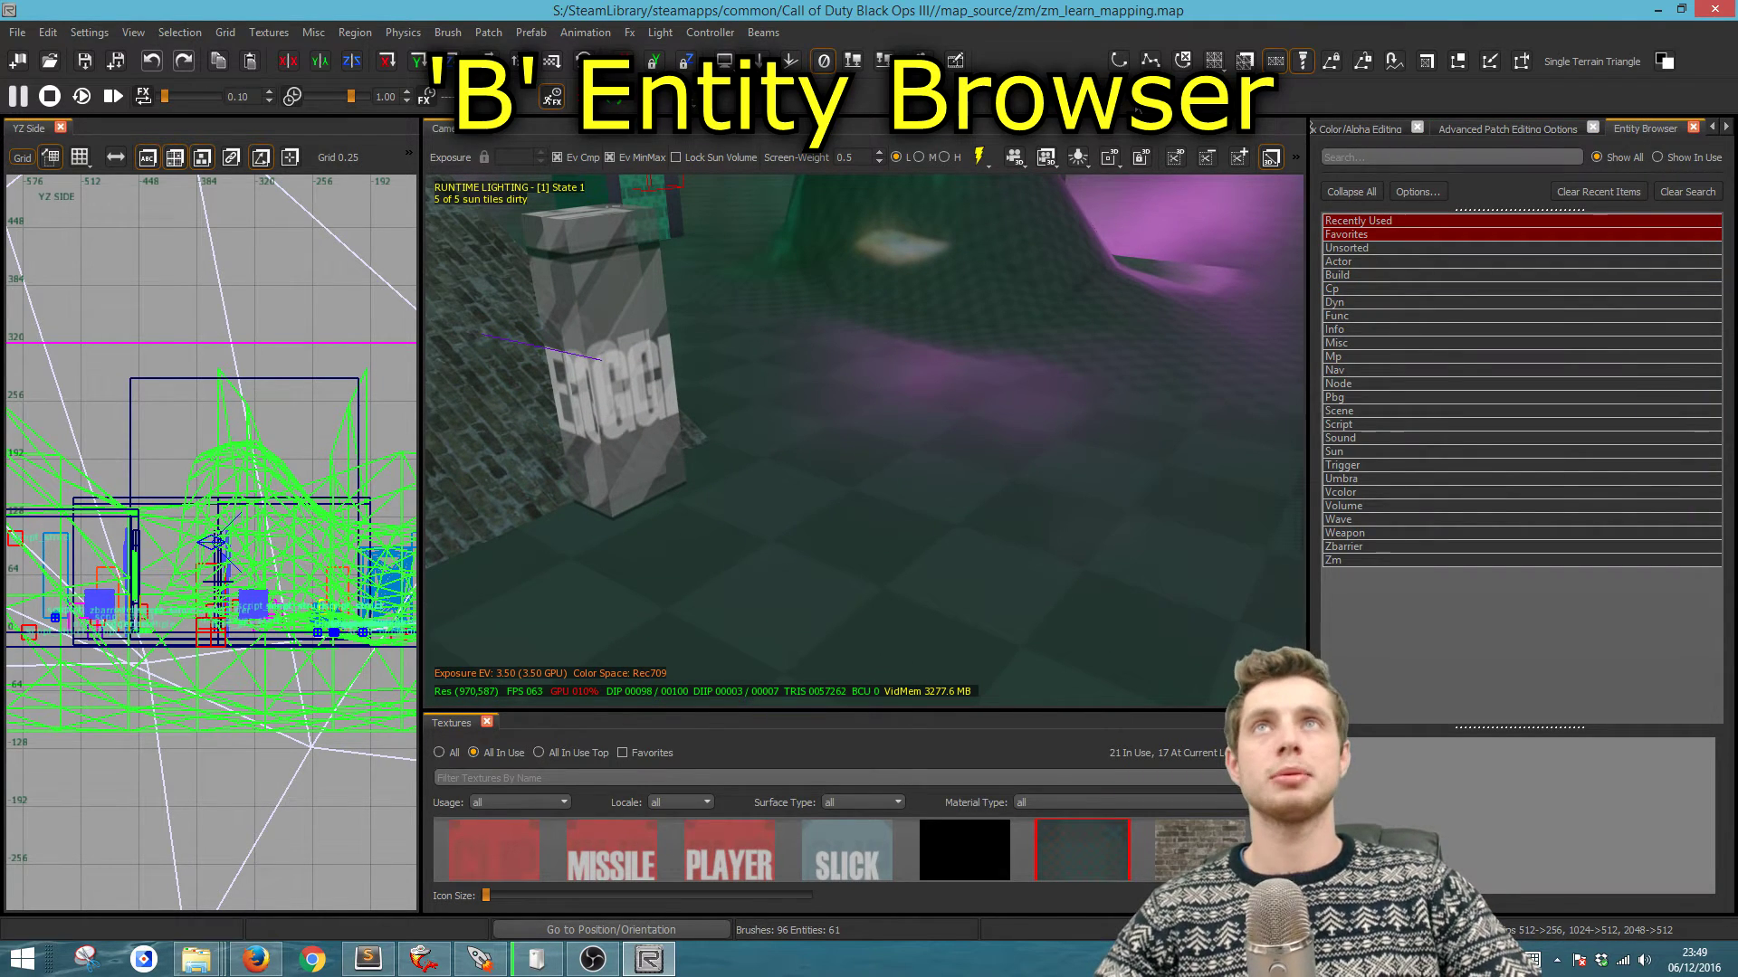
pyautogui.rightClick(1051, 62)
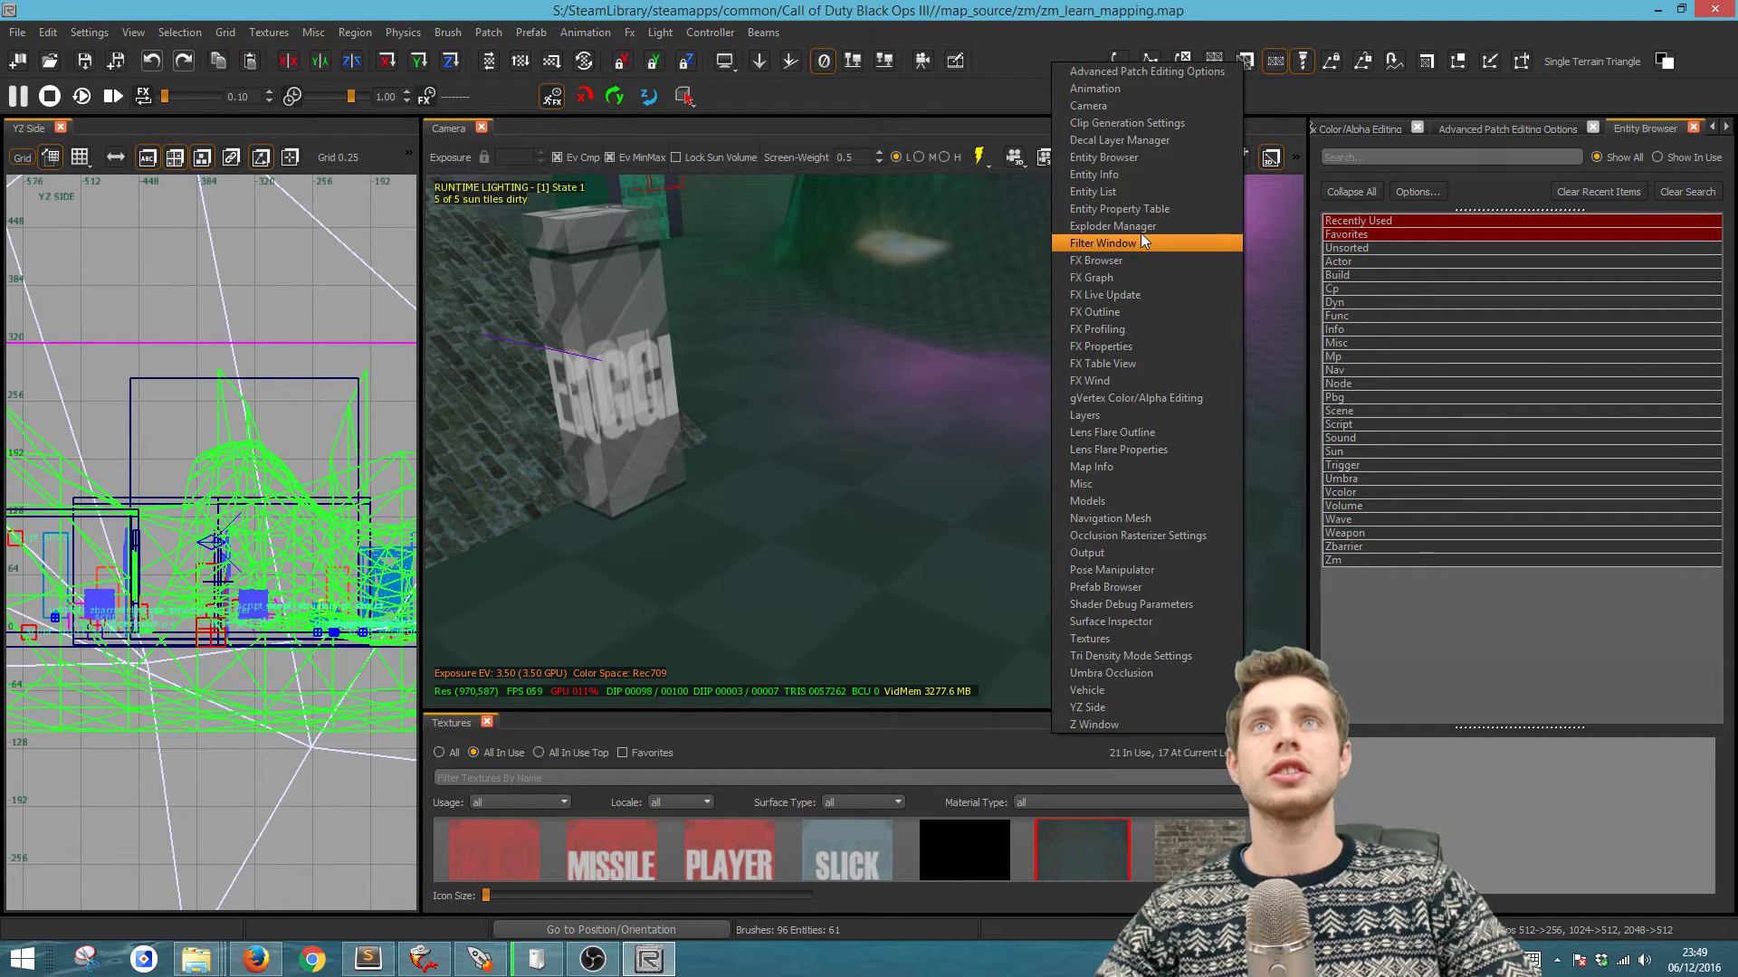
pyautogui.click(1454, 568)
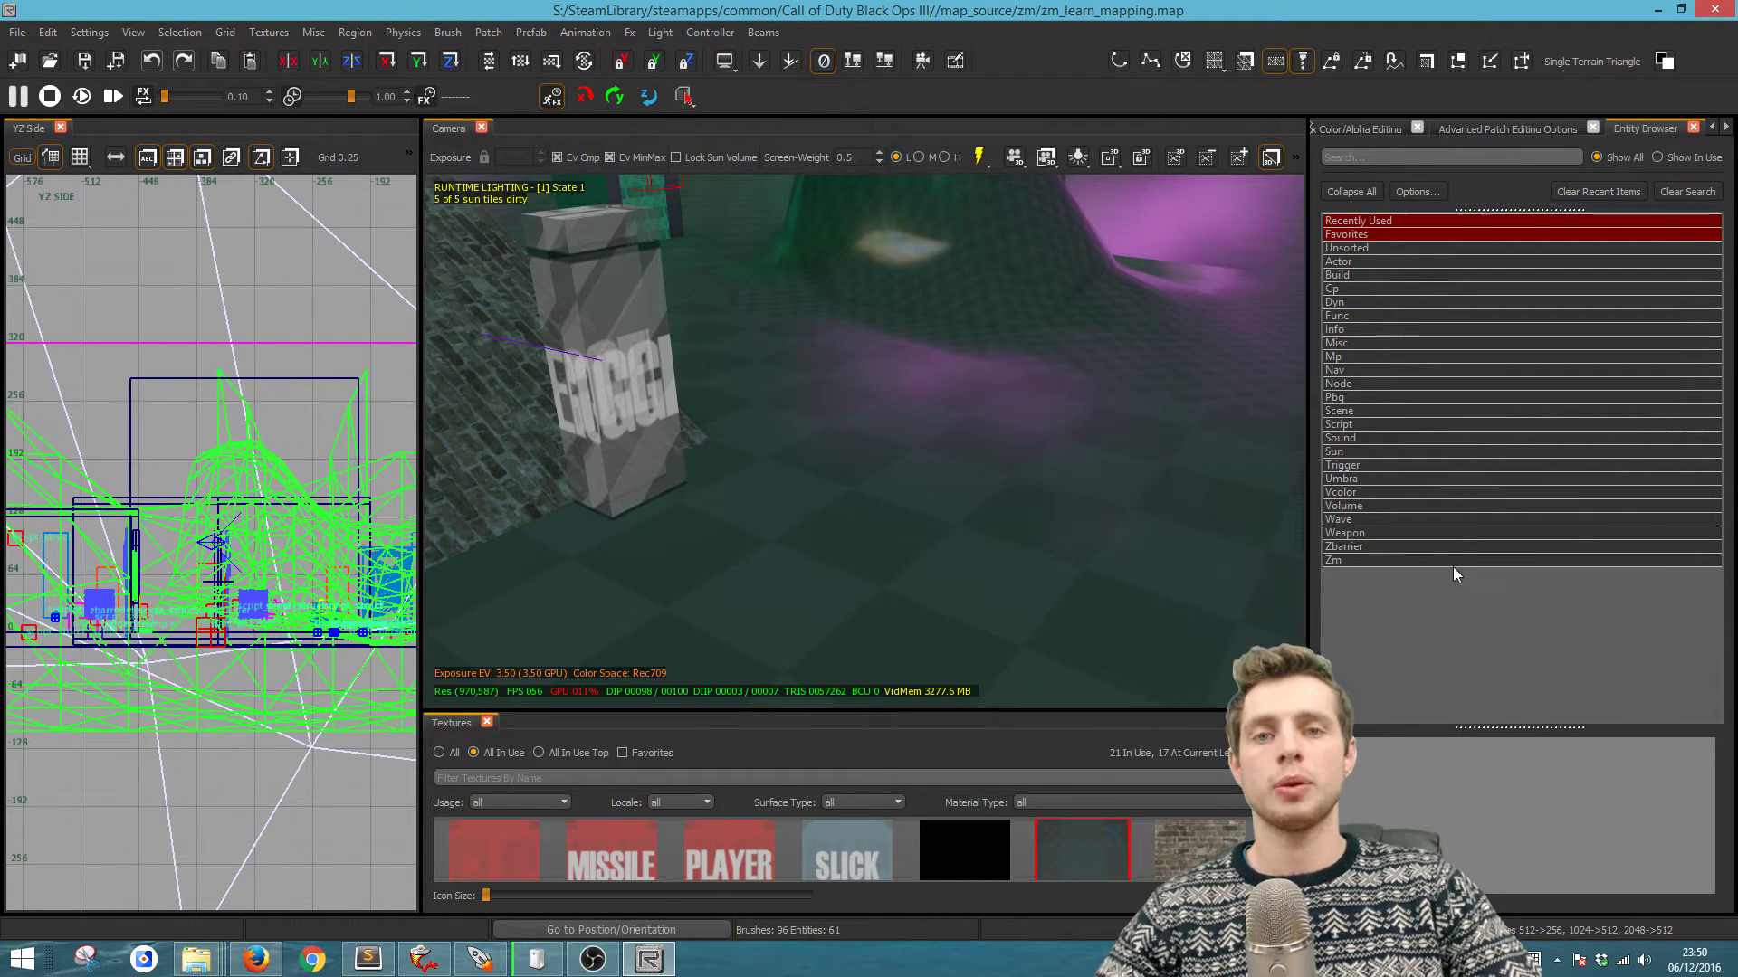
pyautogui.click(1370, 461)
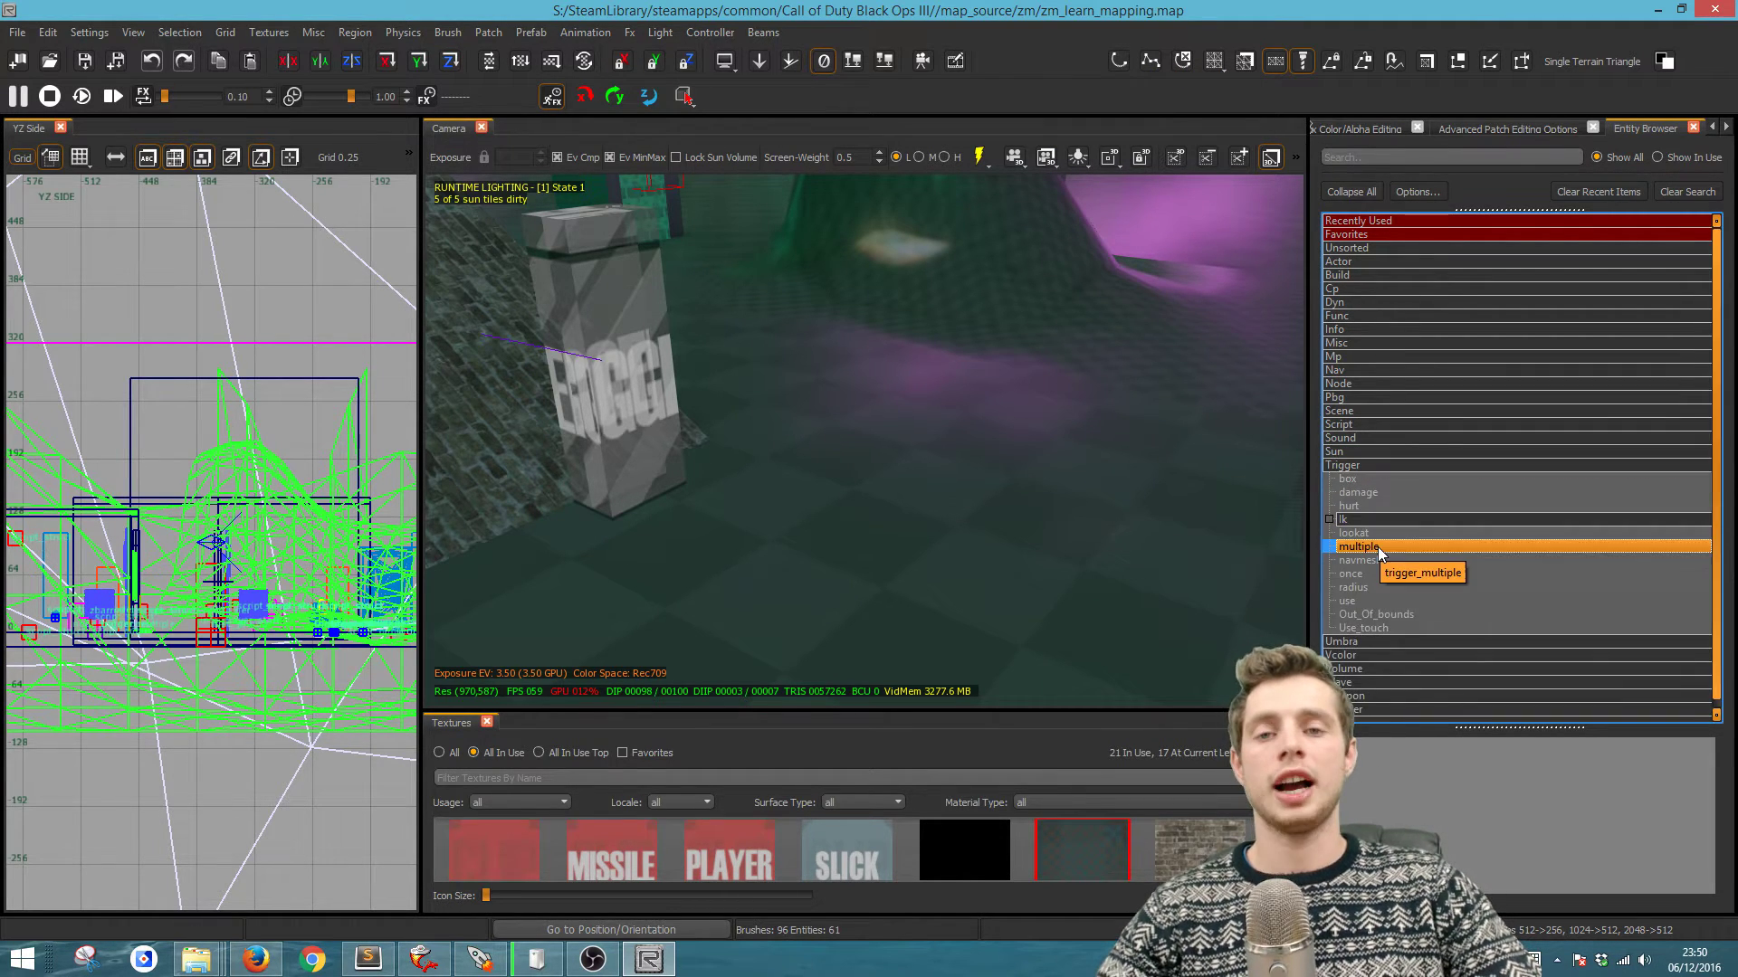
pyautogui.moveTo(1359, 547); pyautogui.dragTo(951, 441)
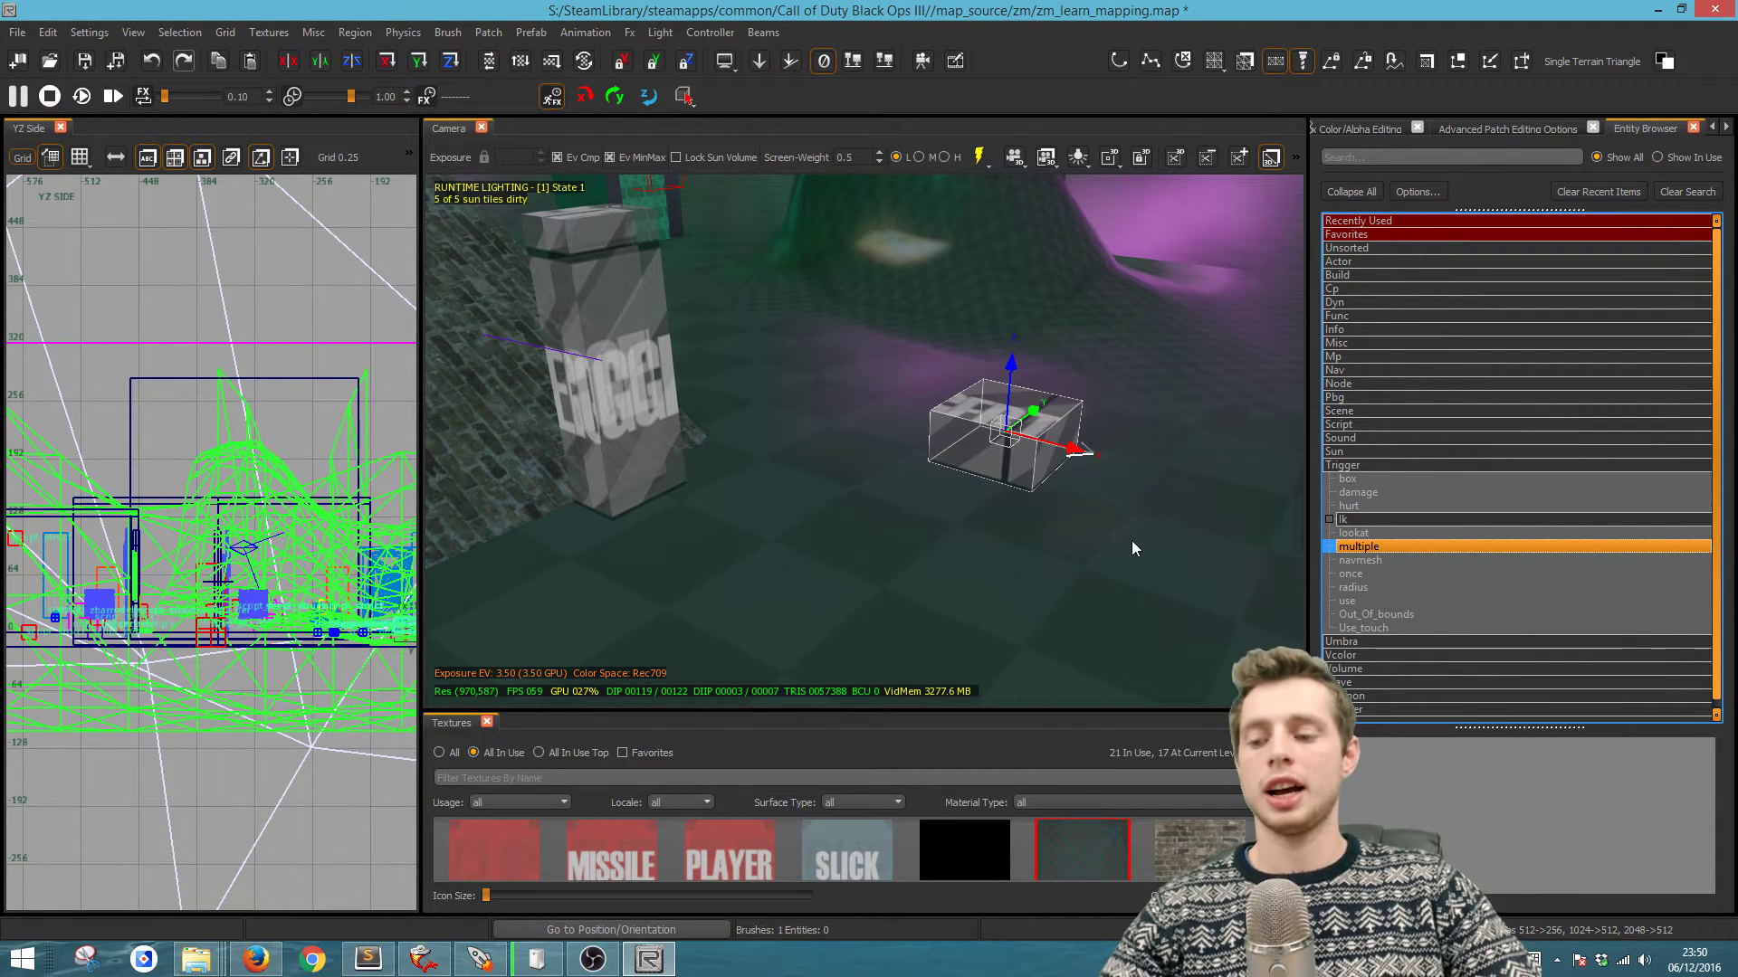
pyautogui.press('Escape')
pyautogui.moveTo(1366, 604)
pyautogui.mouseDown()
pyautogui.moveTo(1187, 491)
pyautogui.moveTo(1153, 492)
pyautogui.mouseUp()
pyautogui.press('Escape')
# - Set the targetname of the trigger_multiple entity to teleport_player
pyautogui.moveTo(1212, 529); pyautogui.dragTo(898, 425, button='right')
pyautogui.click(885, 421)
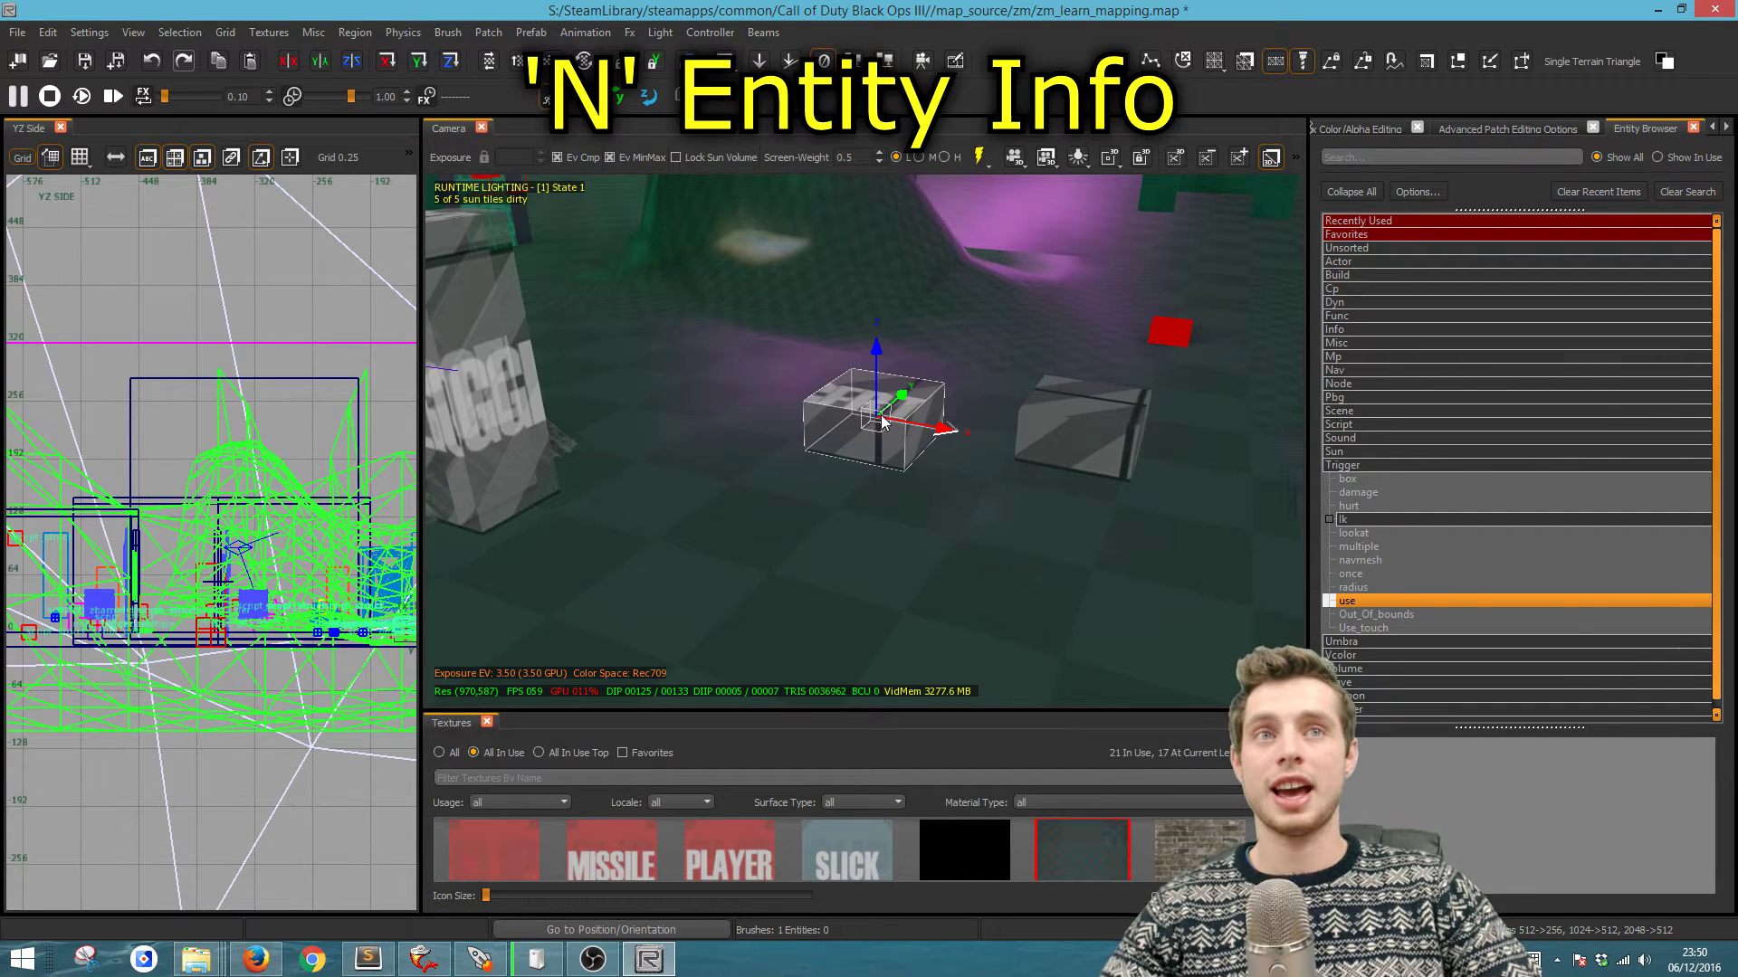
pyautogui.press('n')
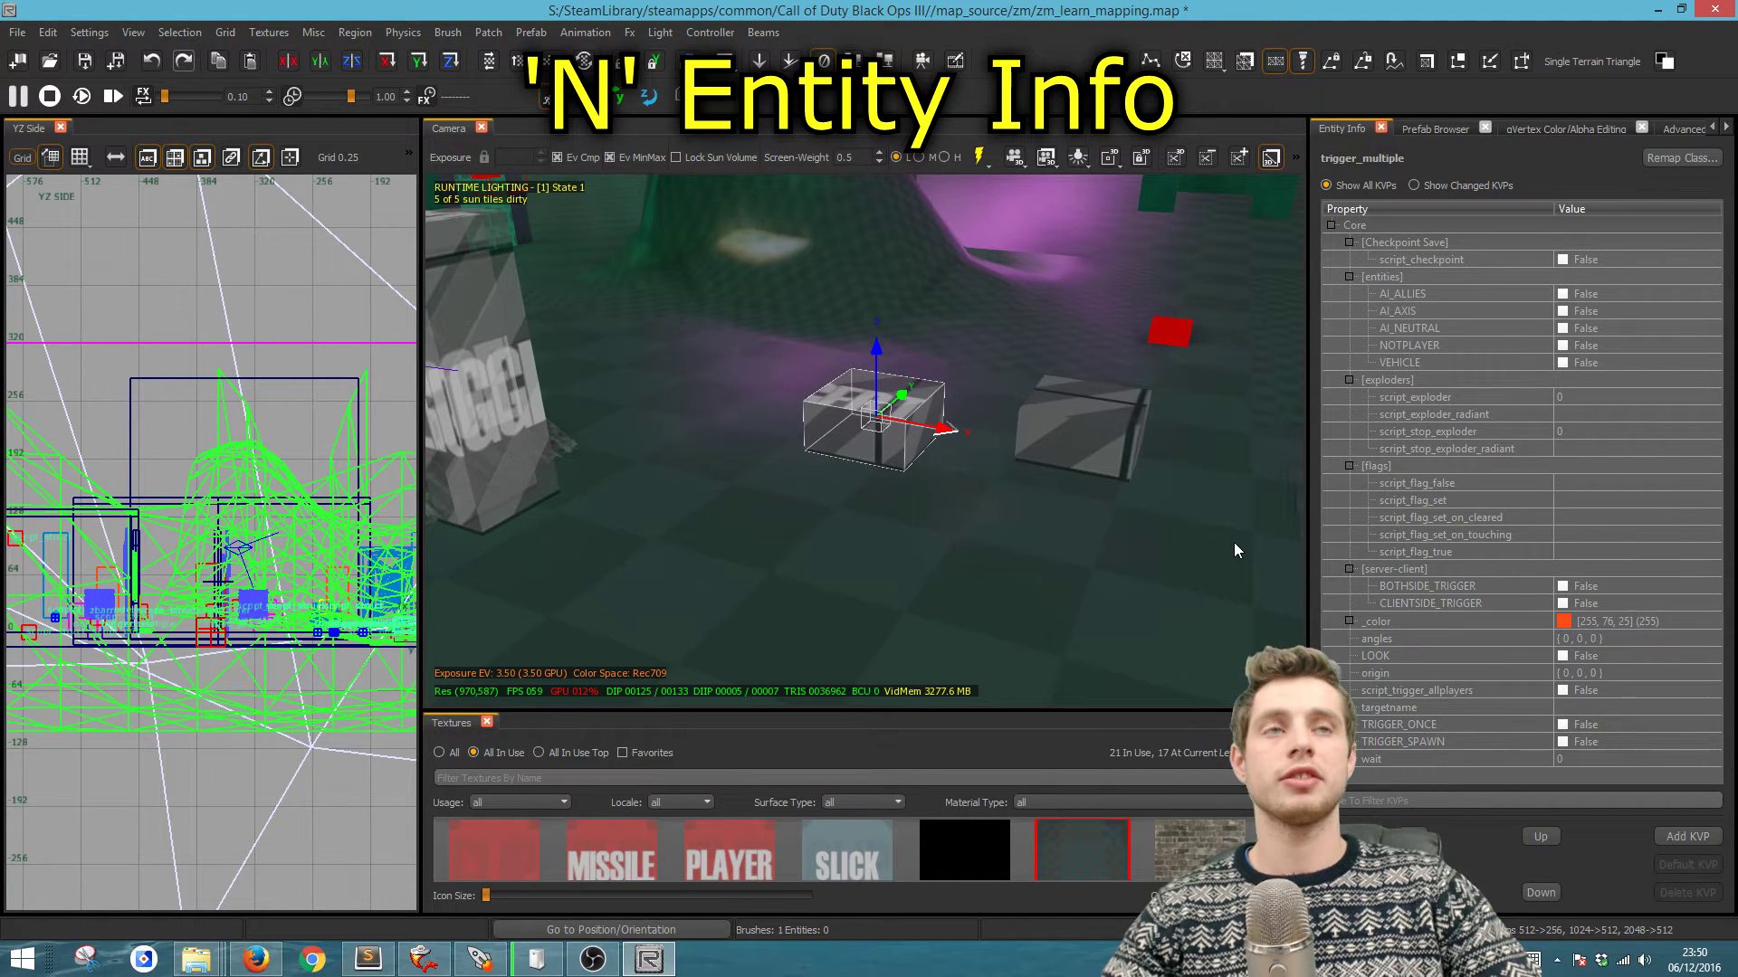
pyautogui.click(1568, 707)
pyautogui.write('teleport_player')
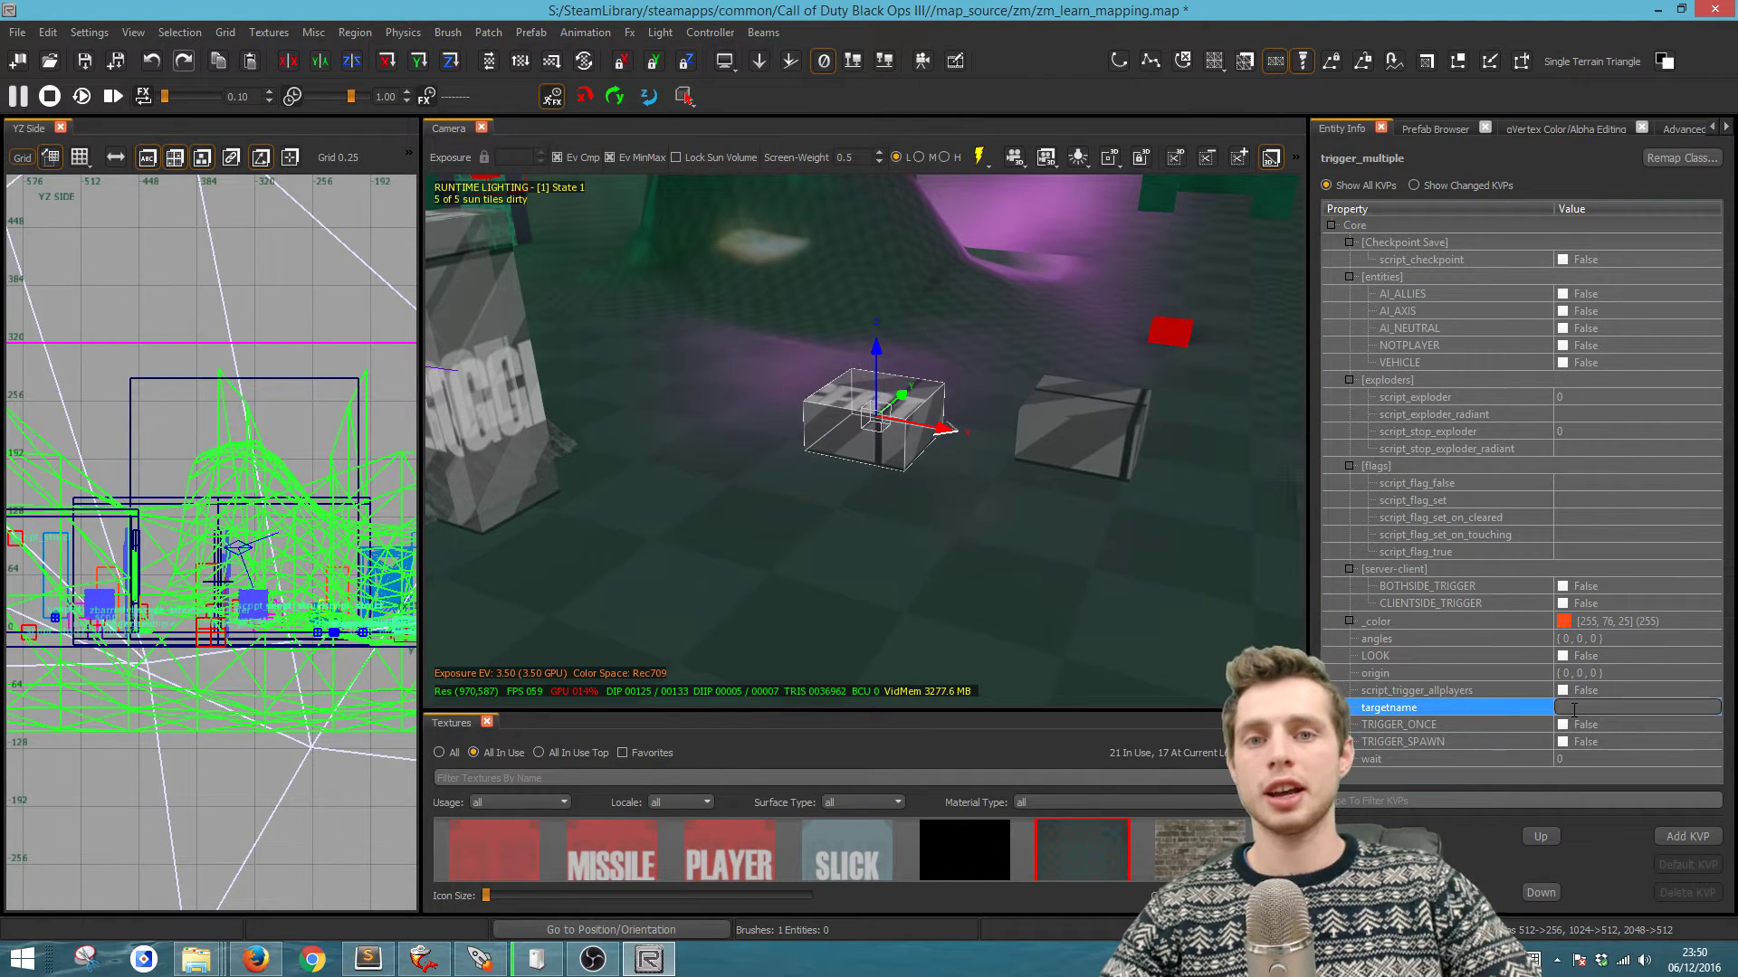
pyautogui.press('Return')
pyautogui.press('Escape')
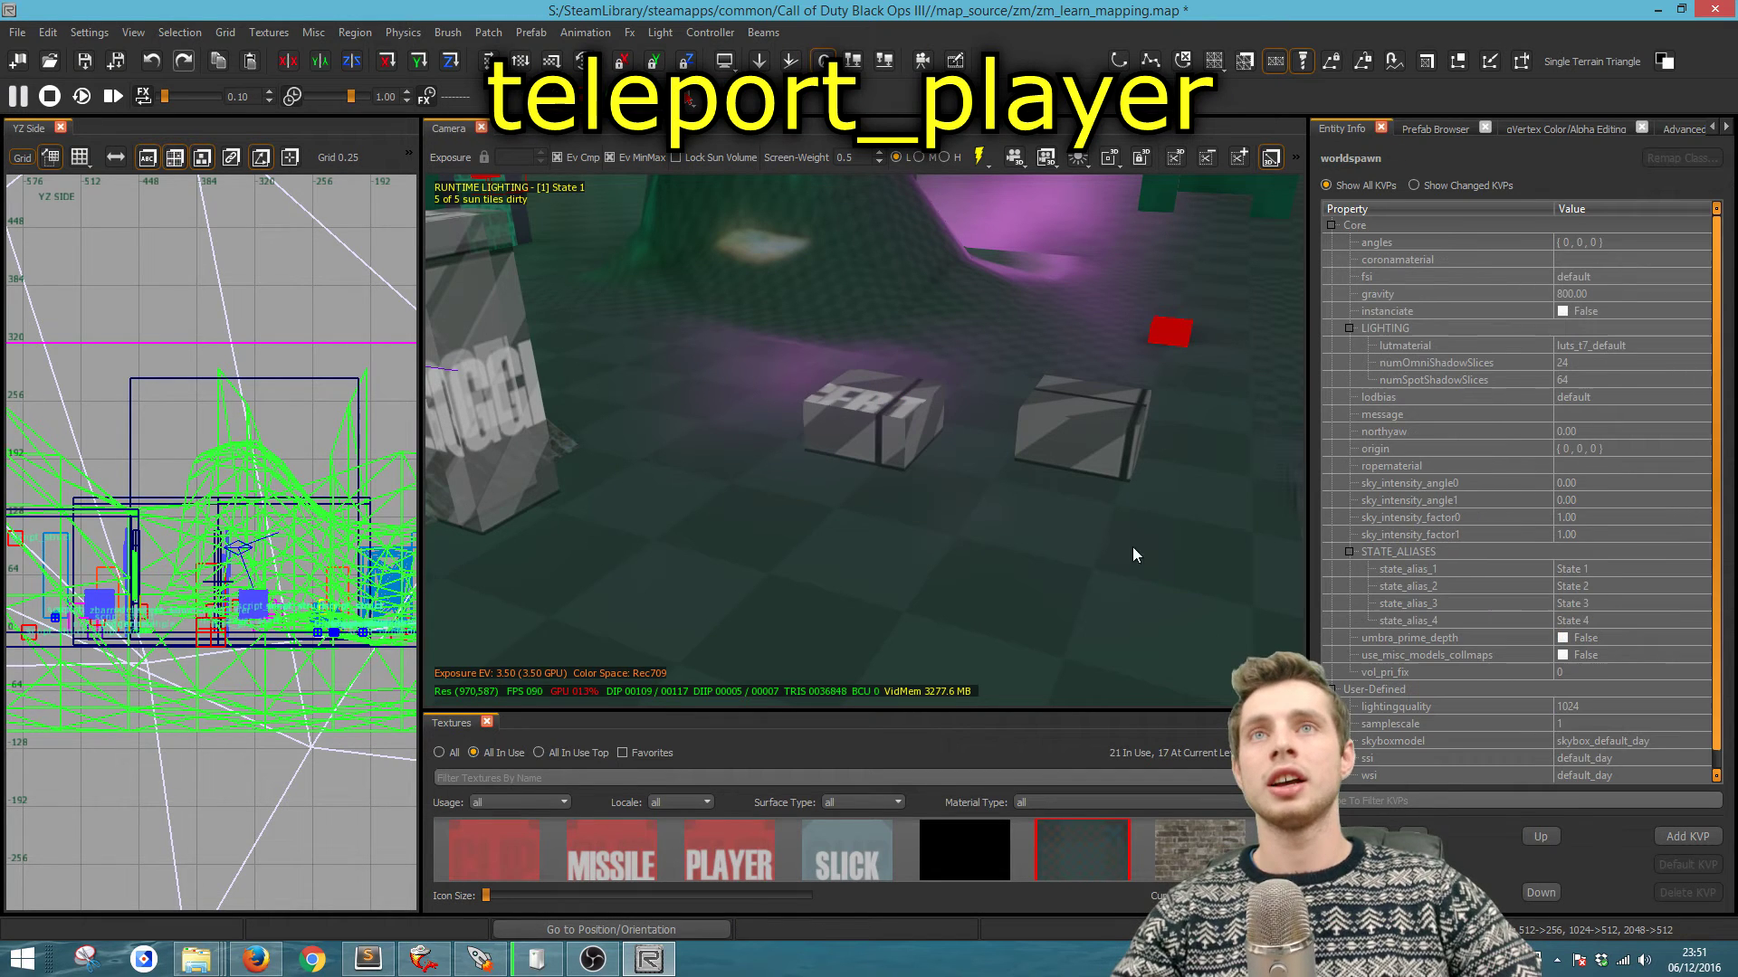
# - Set the targetname of the trigger_use entity to teleport_player_string
pyautogui.click(1063, 429)
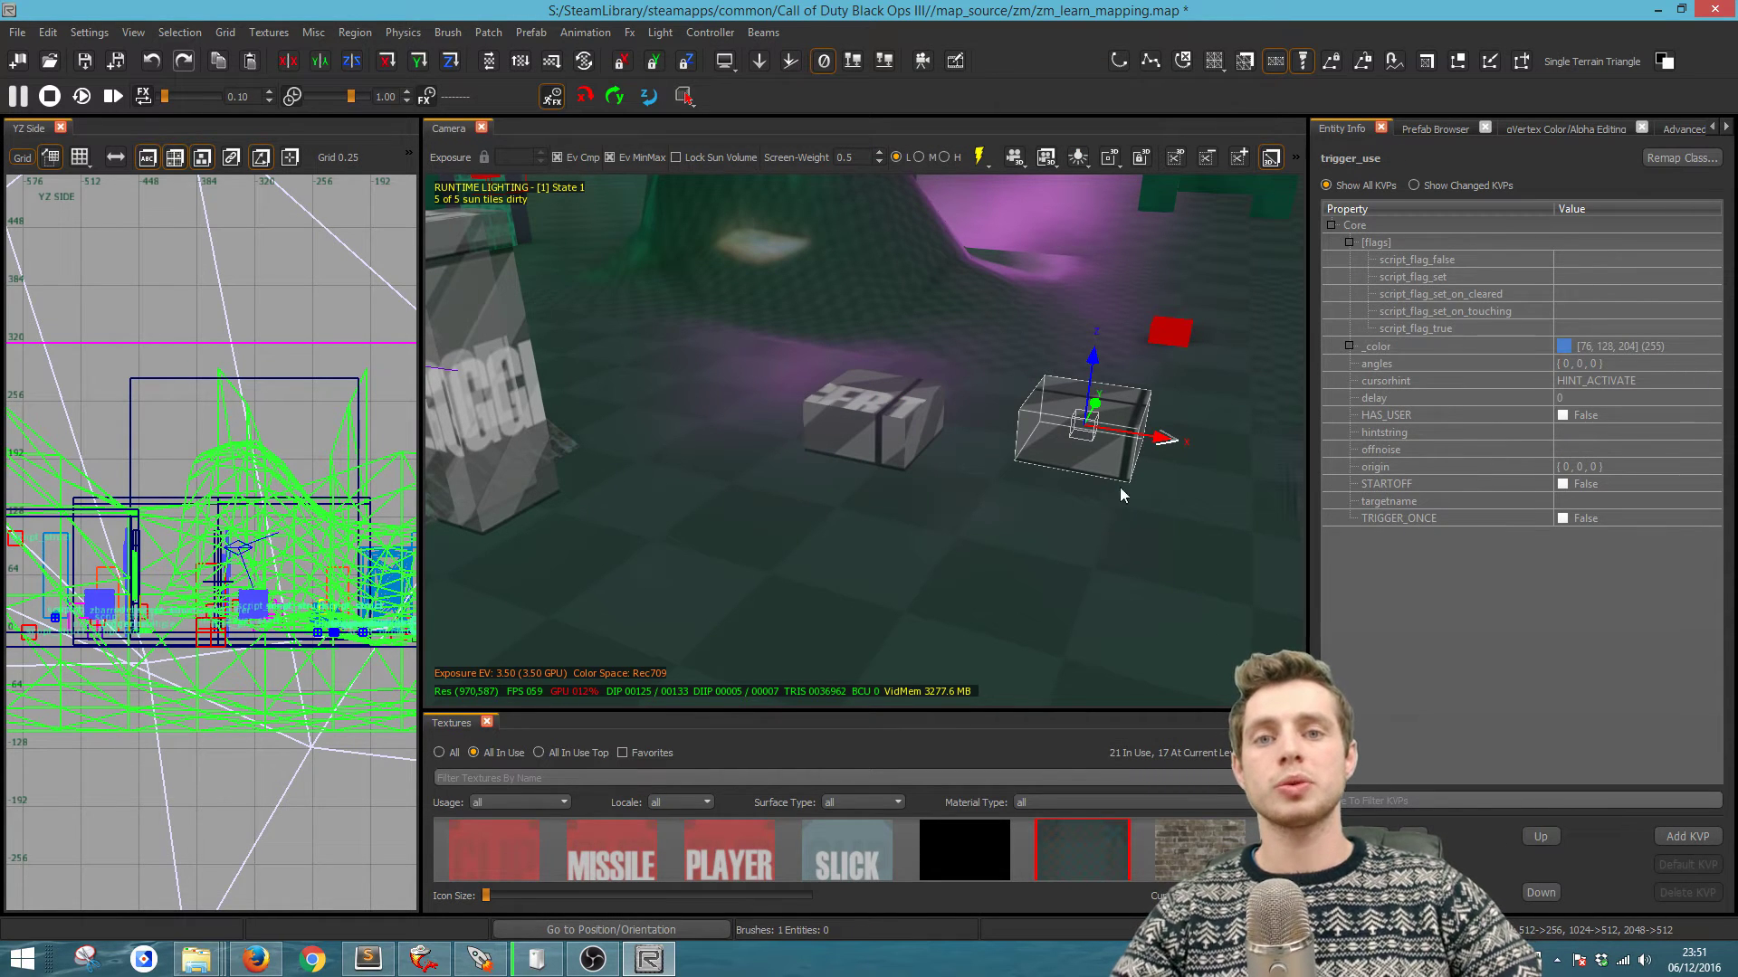
pyautogui.click(1590, 501)
pyautogui.write('tel')
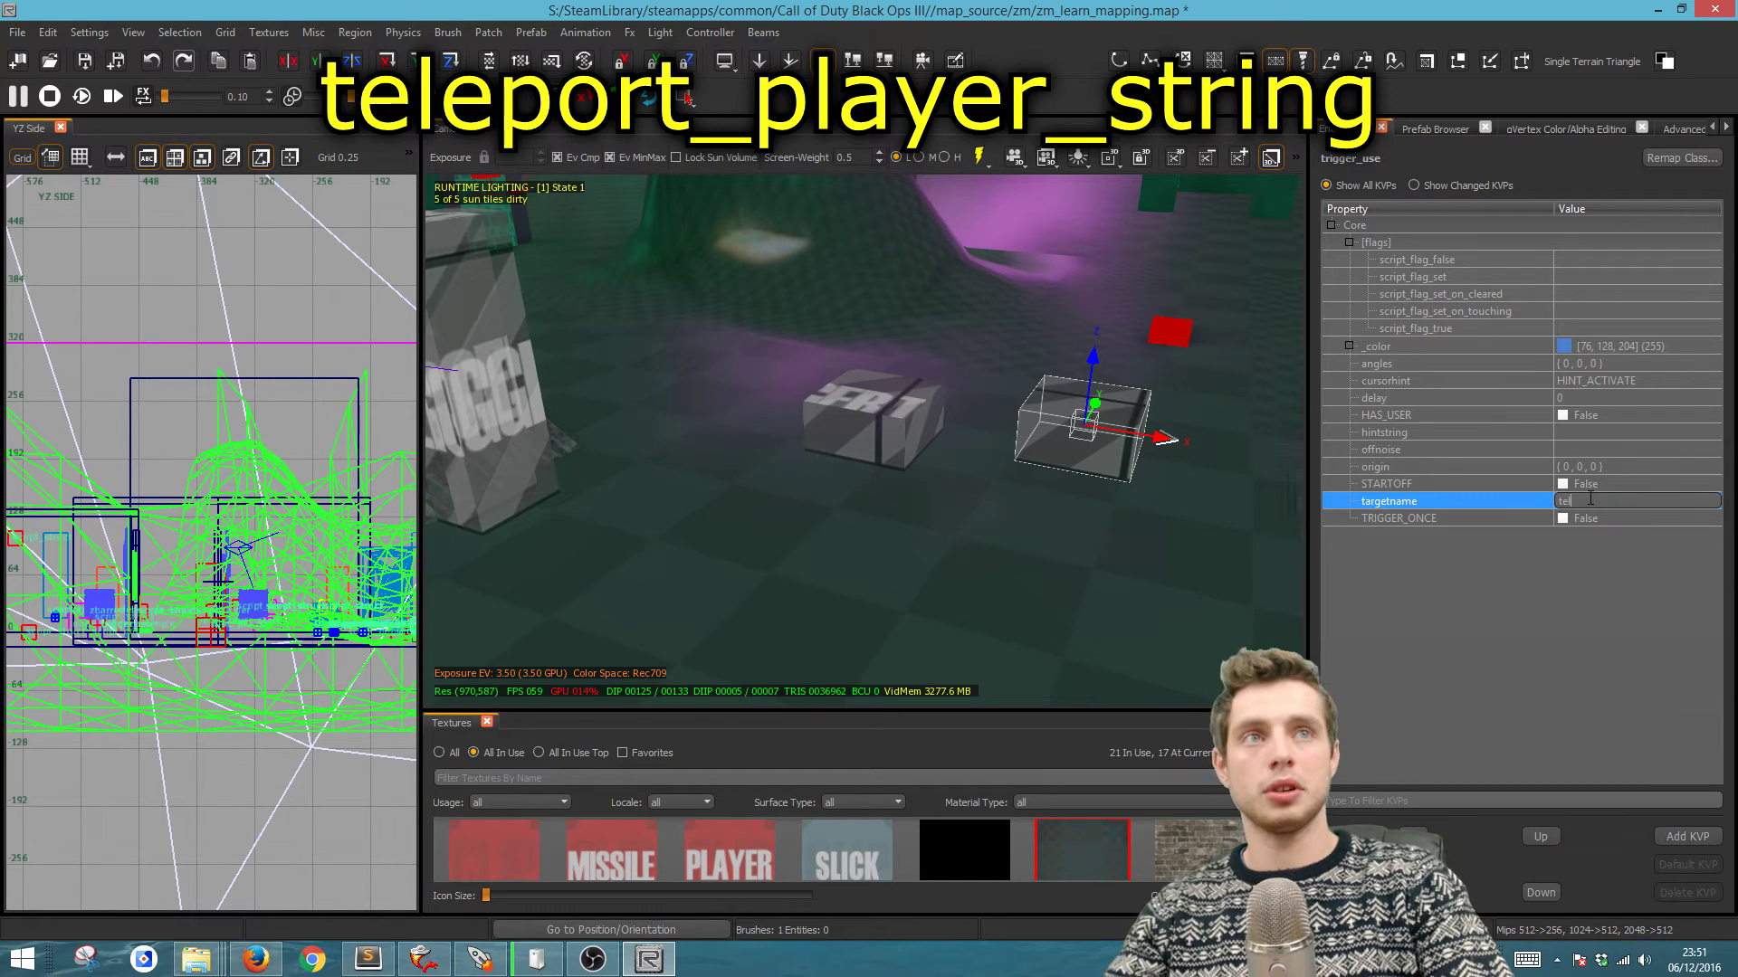
pyautogui.write('eport_player_string')
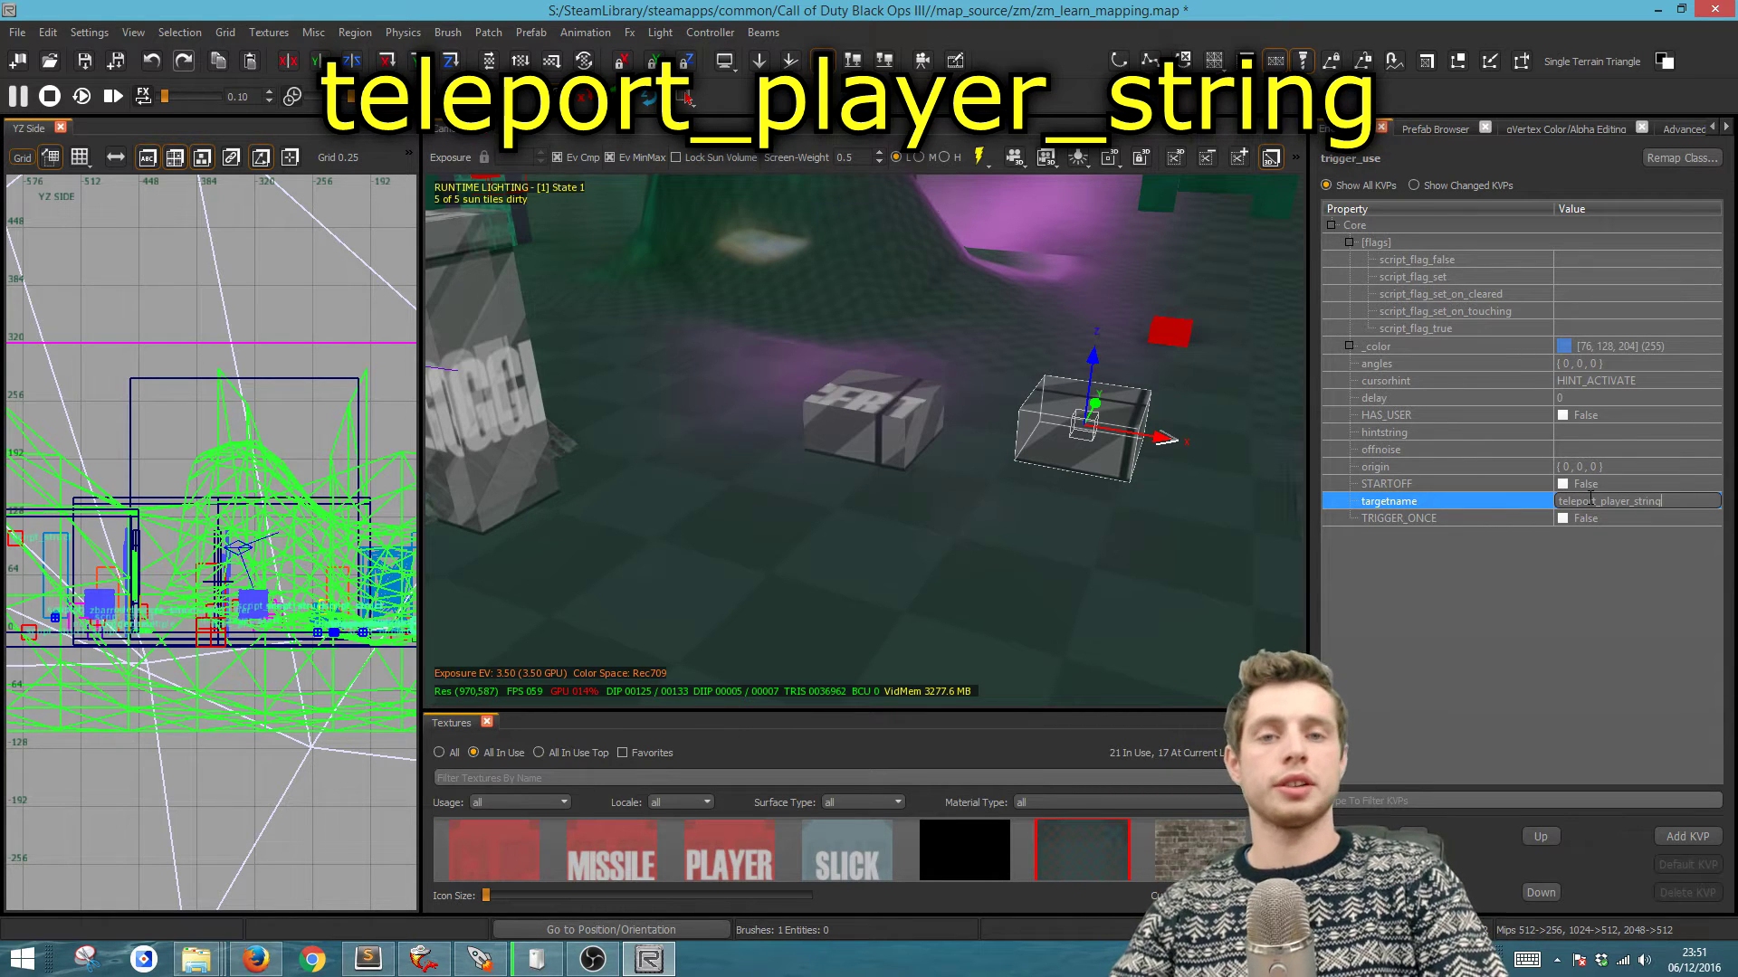
pyautogui.press('Return')
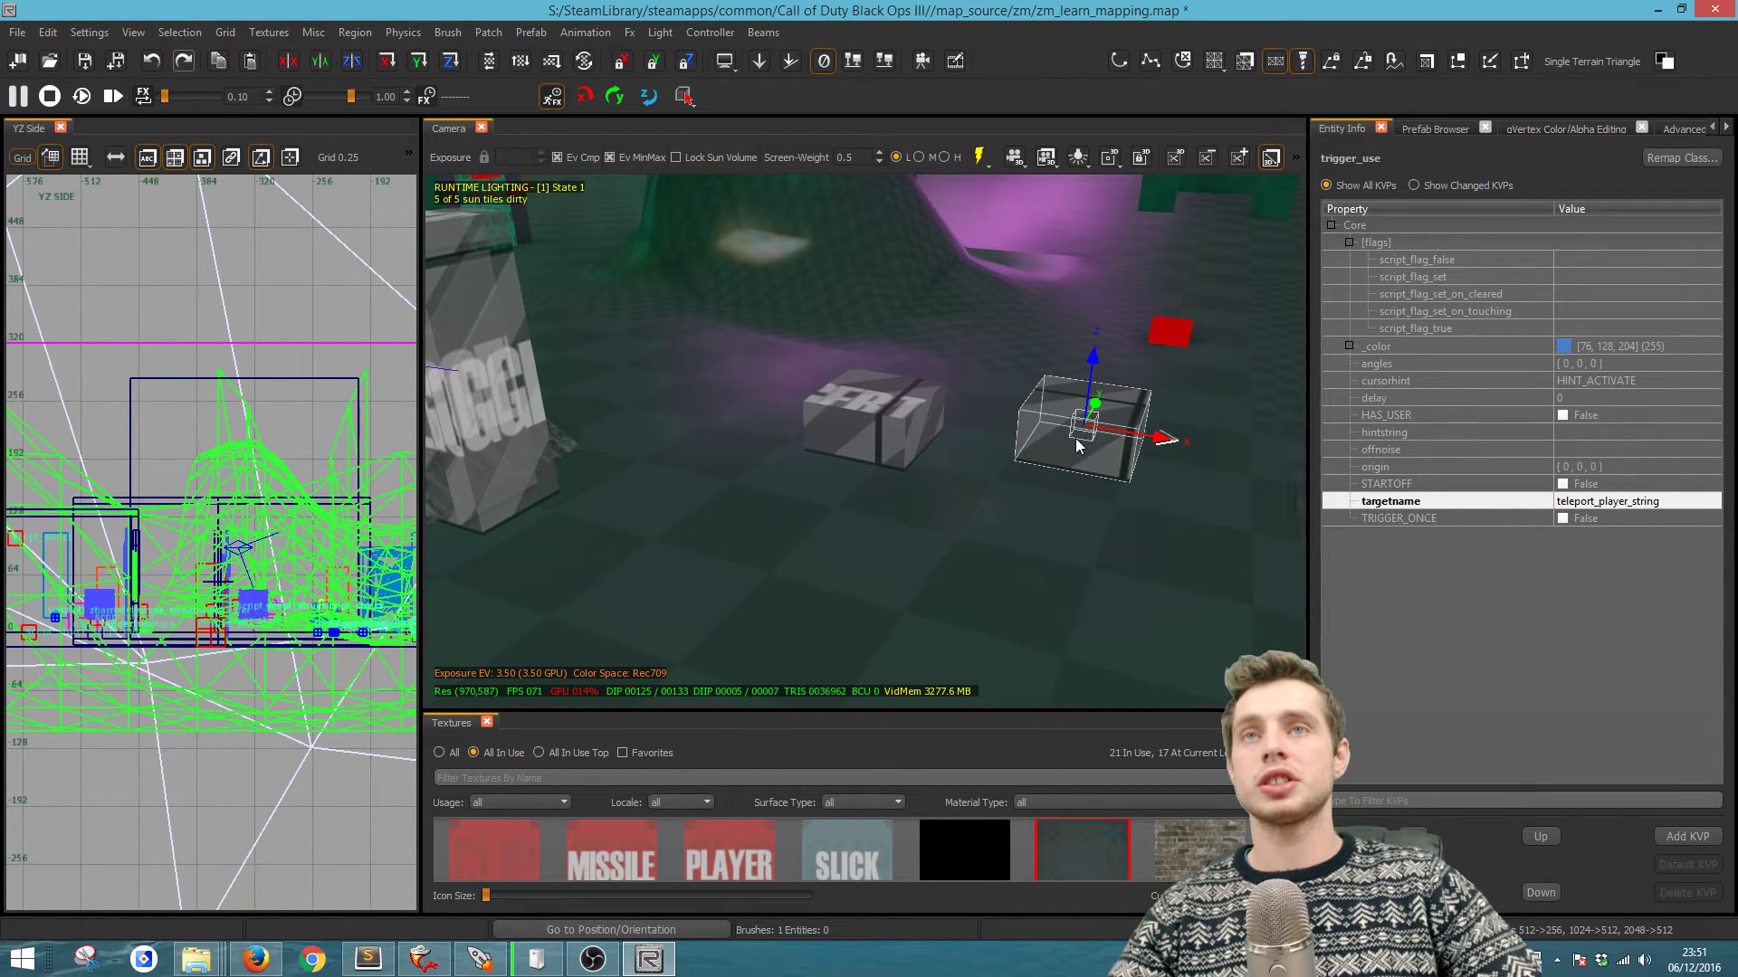
# - Move the trigger_use block flush against the side of the trigger_multiple block
pyautogui.hotkey('ctrl', 'Tab')
pyautogui.scroll(1, 160, 554)
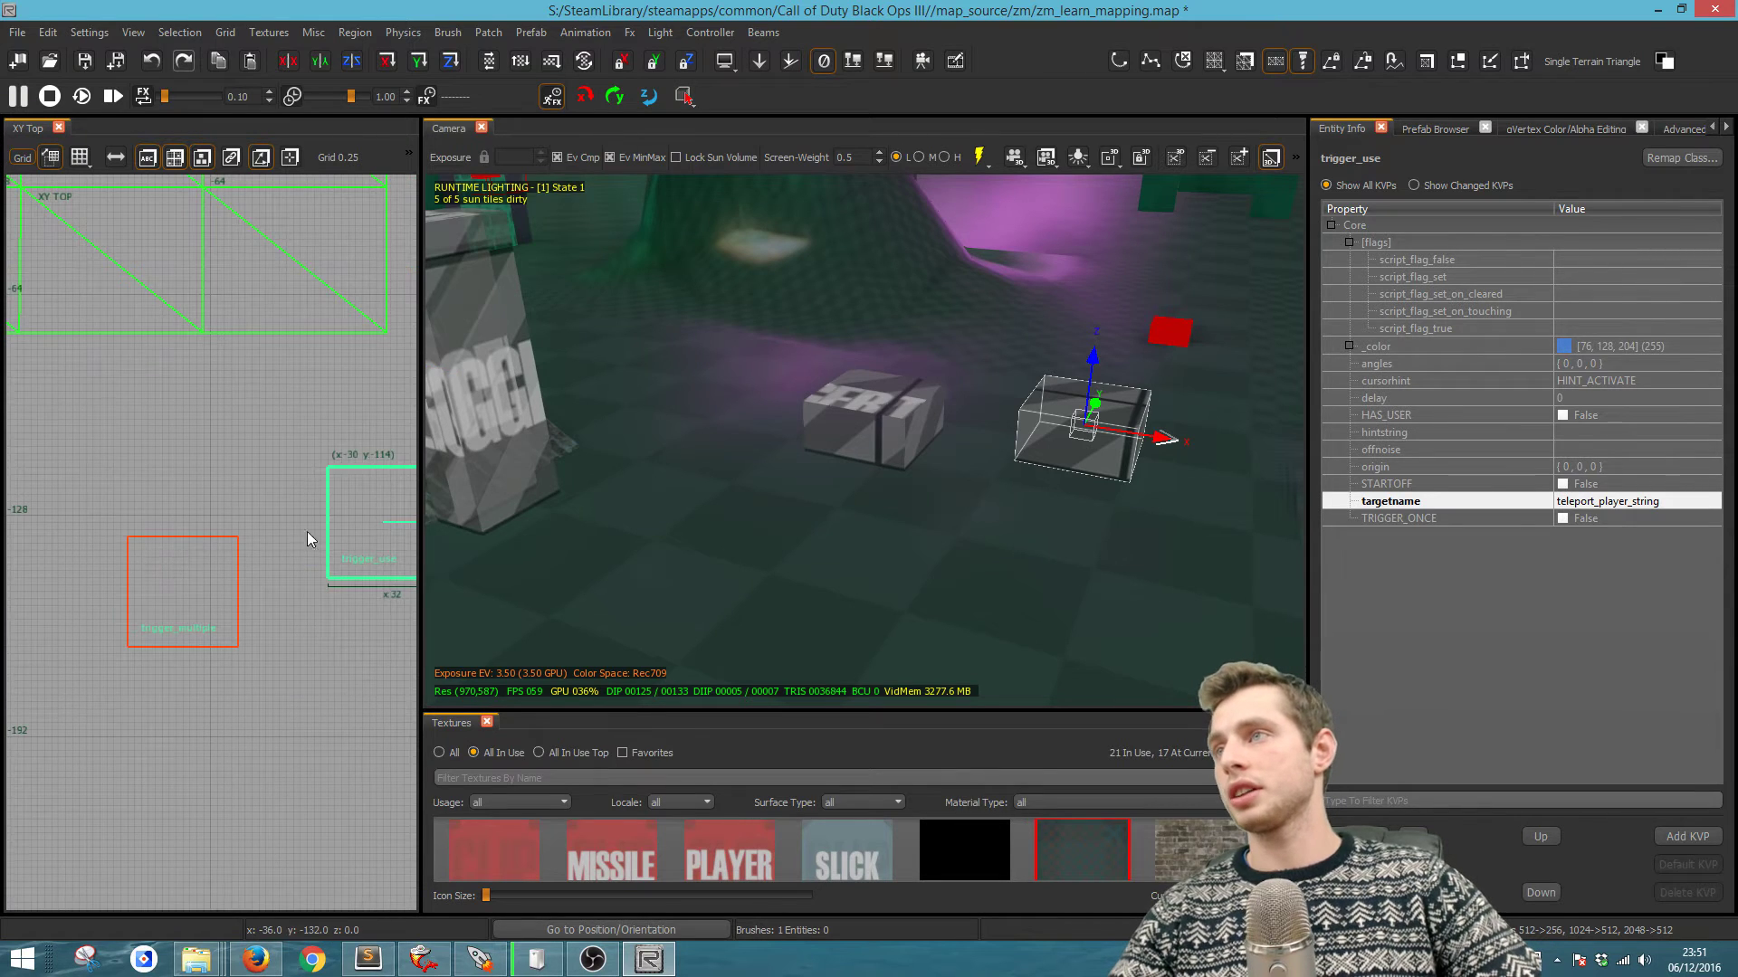
pyautogui.moveTo(307, 530); pyautogui.dragTo(253, 590)
# - Stretch both triggers to 80 units tall and thin each one to about 6 units wide
pyautogui.keyDown('shift'); pyautogui.click(834, 435); pyautogui.keyUp('shift')
pyautogui.hotkey('ctrl', 'Tab')
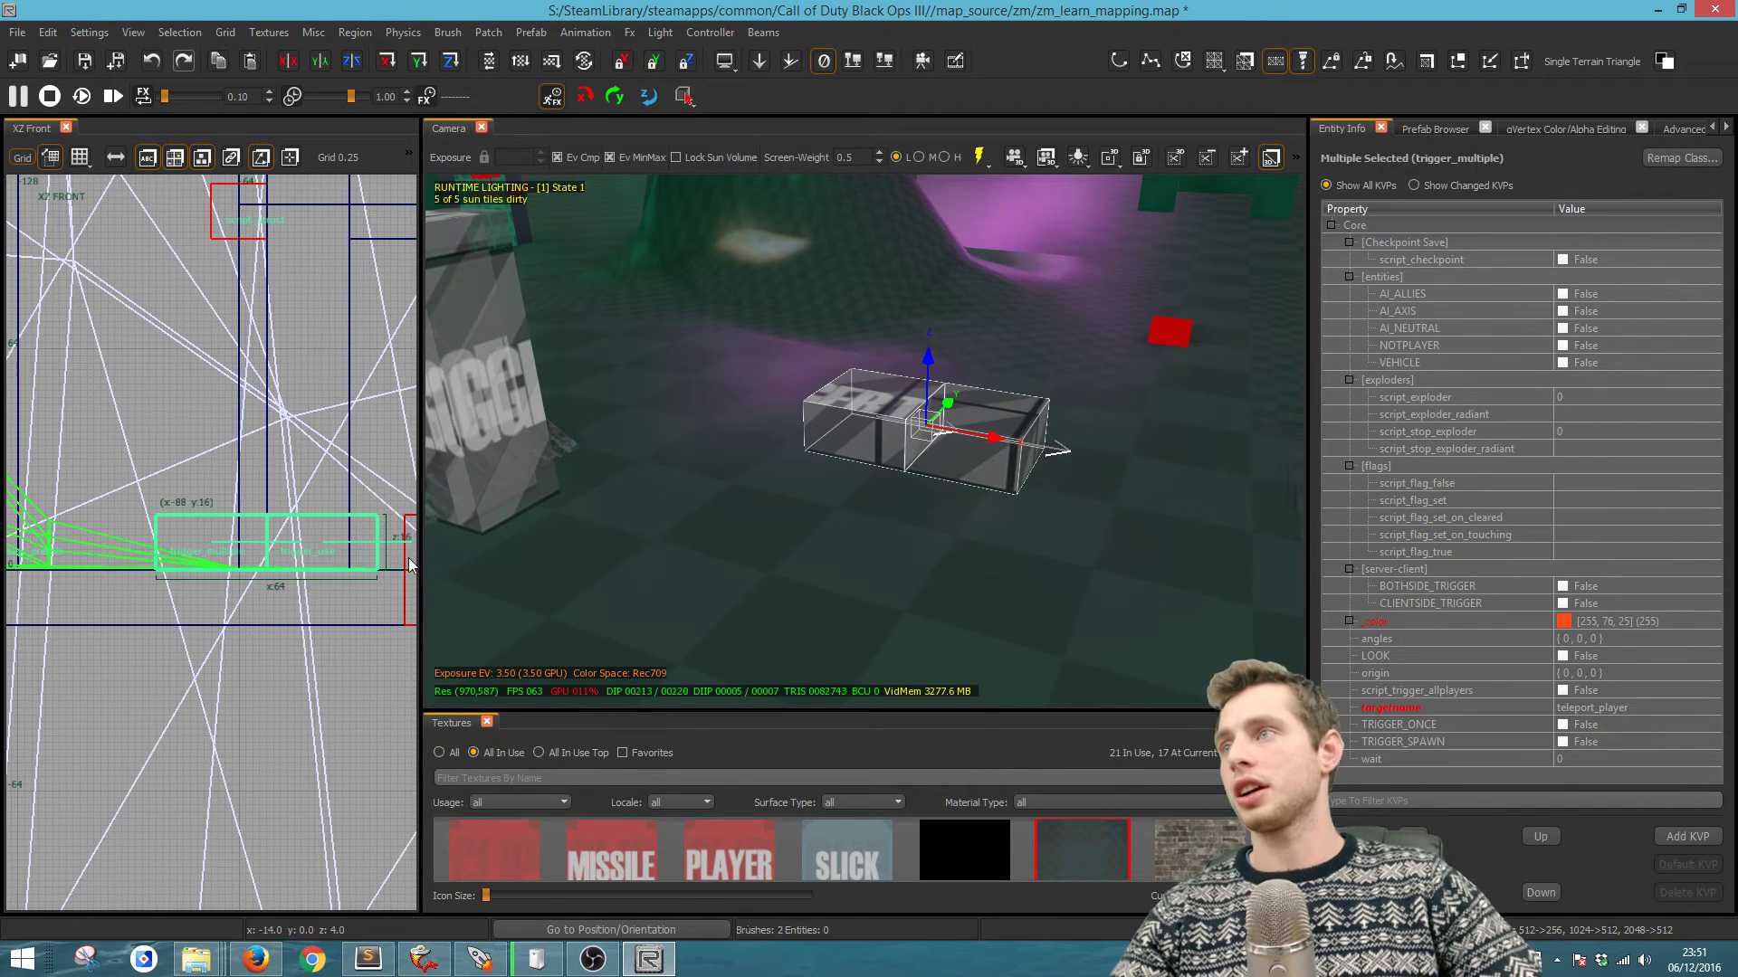
pyautogui.moveTo(280, 475); pyautogui.dragTo(300, 268)
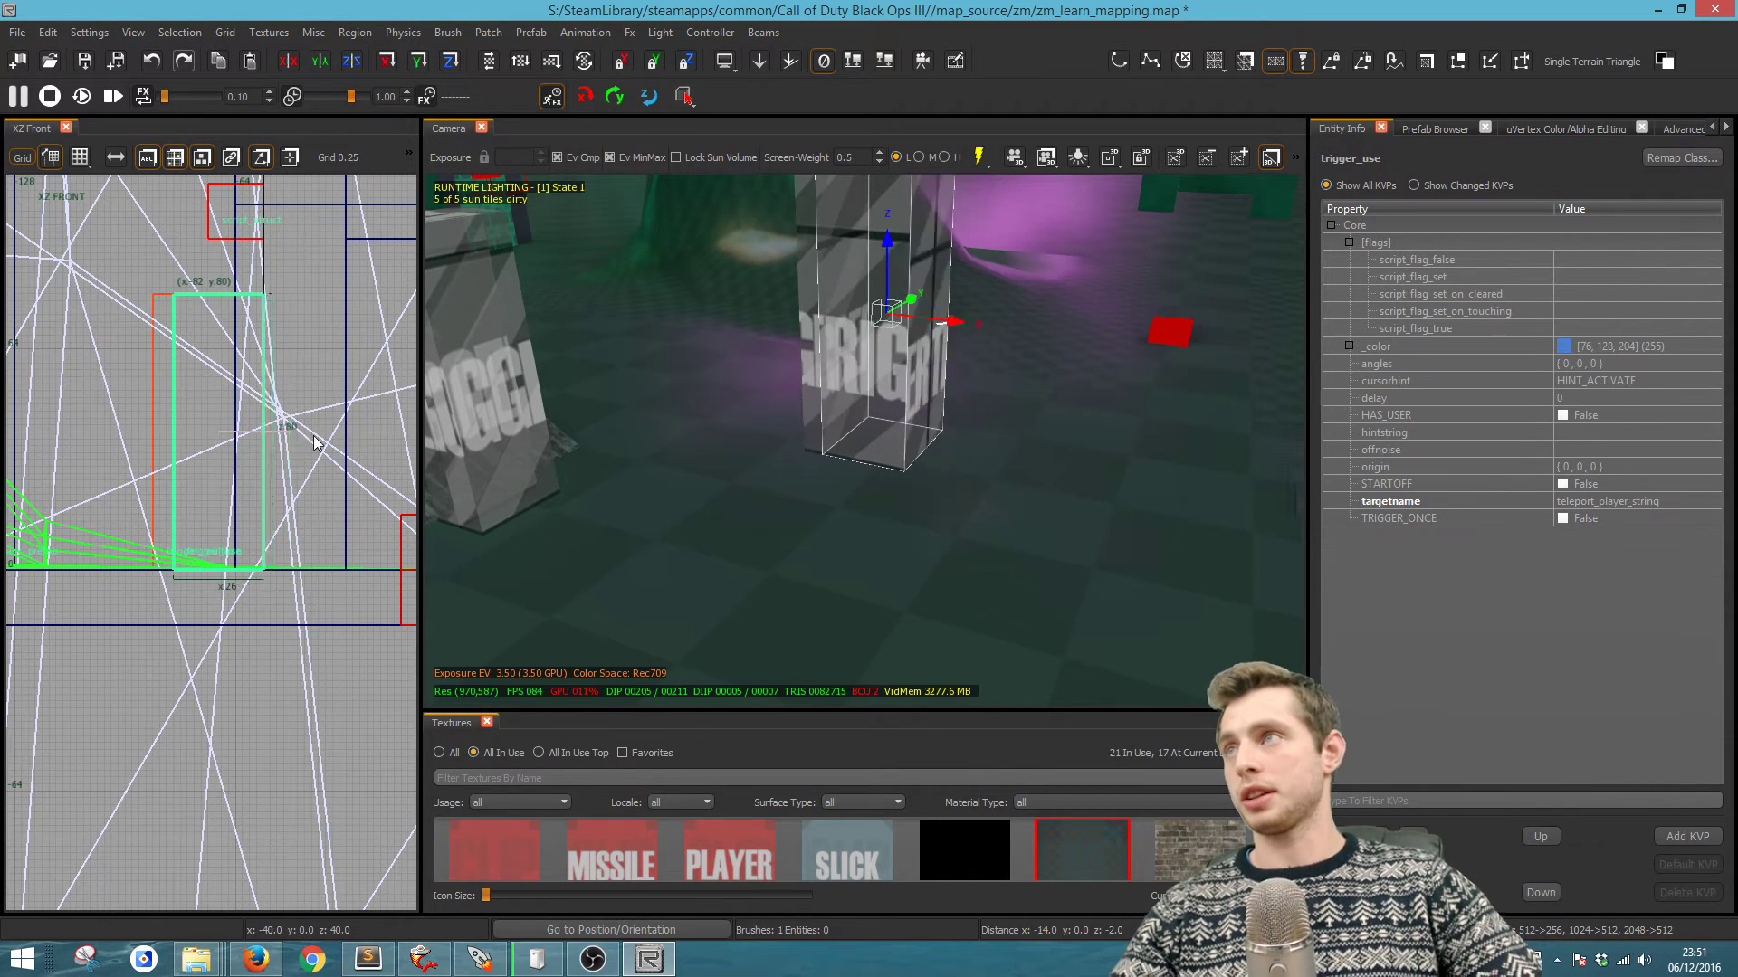
pyautogui.moveTo(291, 425); pyautogui.dragTo(194, 425)
pyautogui.press('Escape')
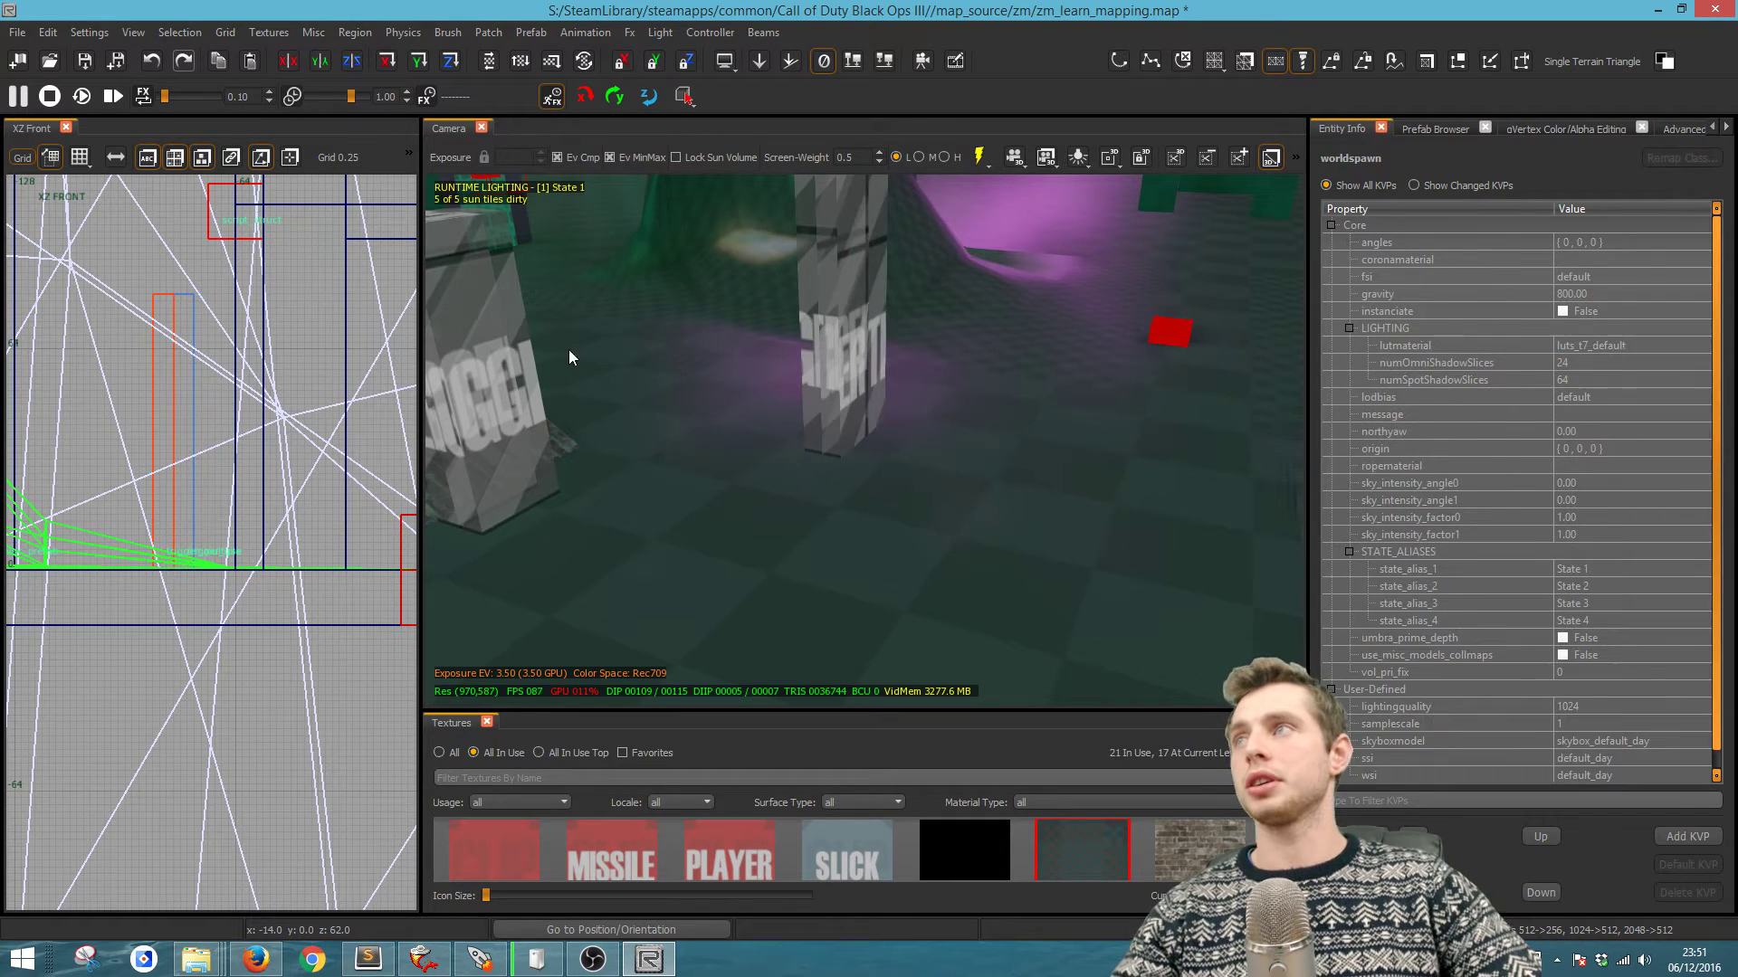
# - Check the resized trigger pair by selecting each trigger in the 3D view
pyautogui.keyDown('shift'); pyautogui.click(842, 389); pyautogui.keyUp('shift')
pyautogui.press('Escape')
pyautogui.keyDown('shift'); pyautogui.click(854, 385); pyautogui.keyUp('shift')
pyautogui.keyDown('shift'); pyautogui.click(819, 380); pyautogui.keyUp('shift')
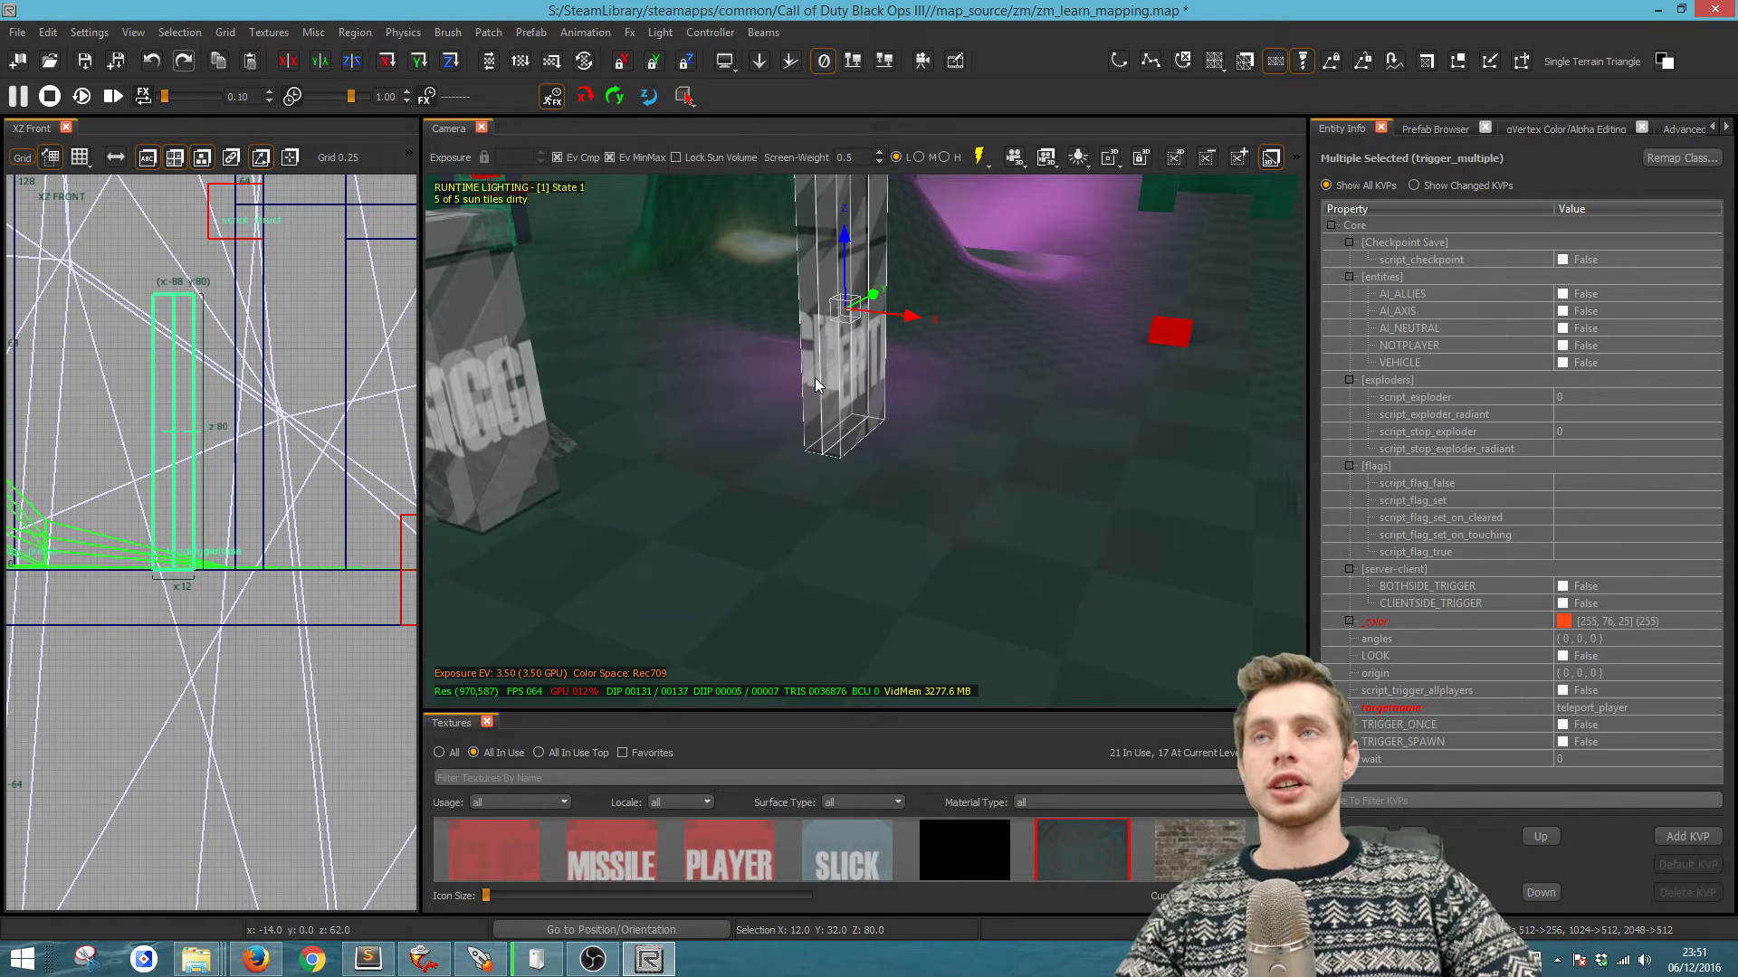
pyautogui.press('Escape')
# - Place a script origin entity on the open floor away from the triggers as the teleport destination
pyautogui.moveTo(956, 413); pyautogui.dragTo(755, 430, button='right')
pyautogui.moveTo(1032, 403); pyautogui.dragTo(1017, 496, button='right')
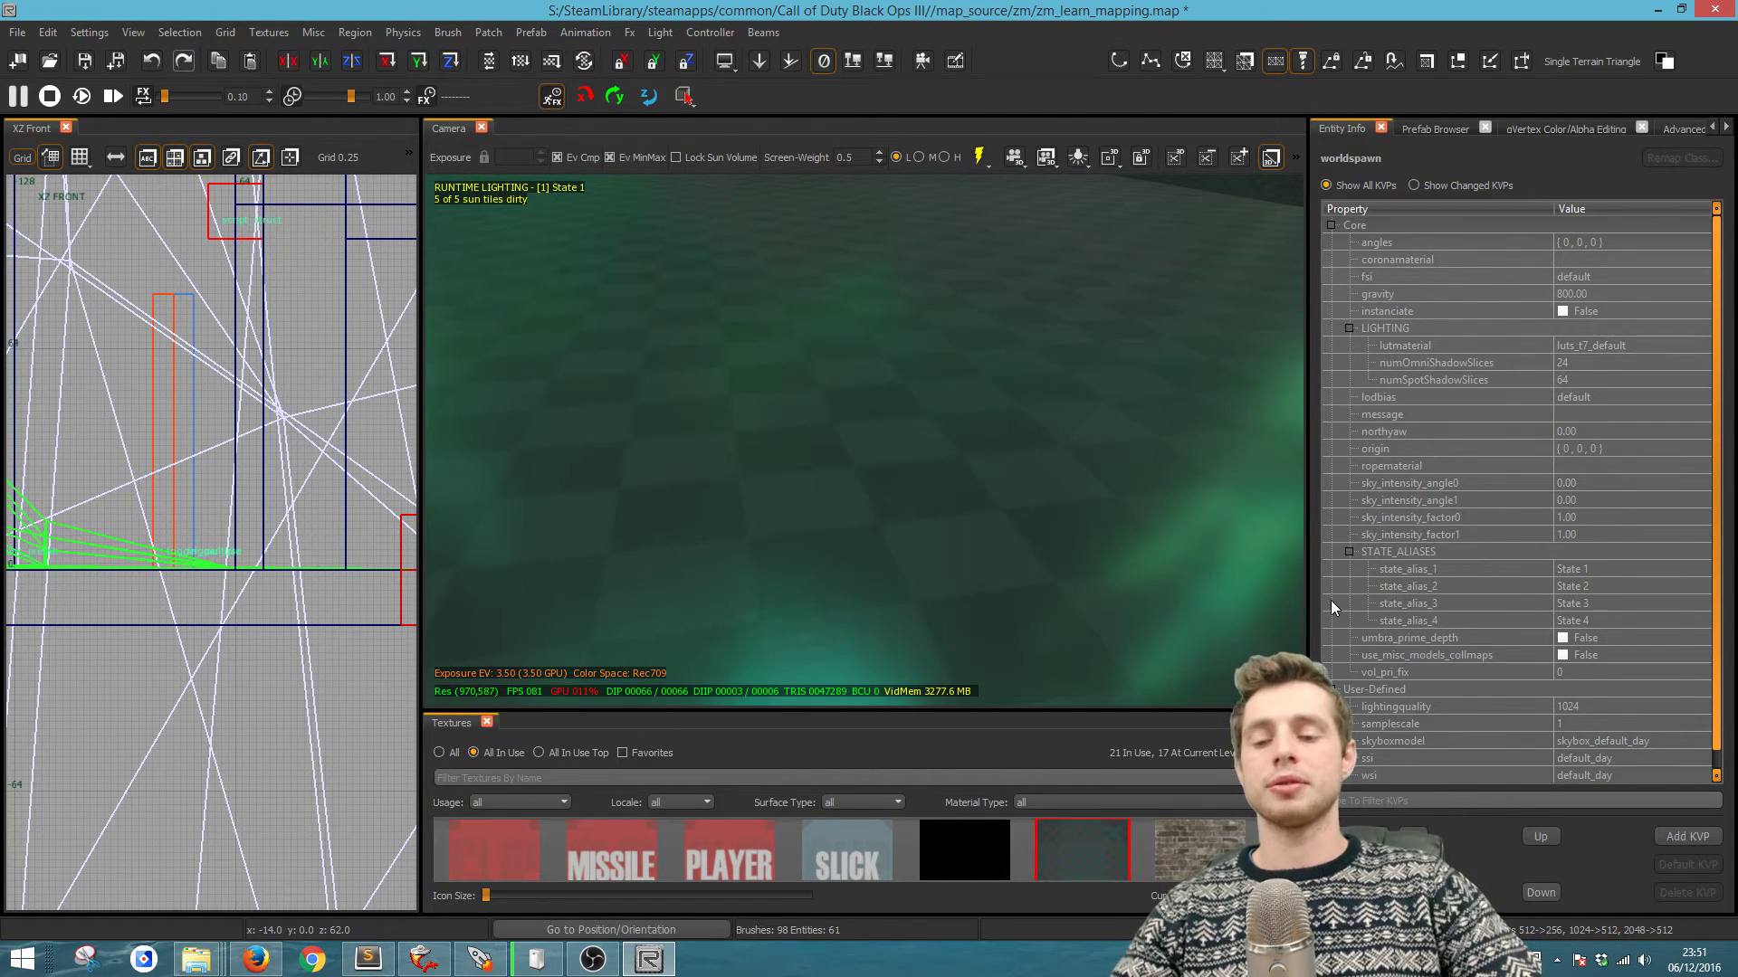
pyautogui.press('b')
pyautogui.click(1339, 425)
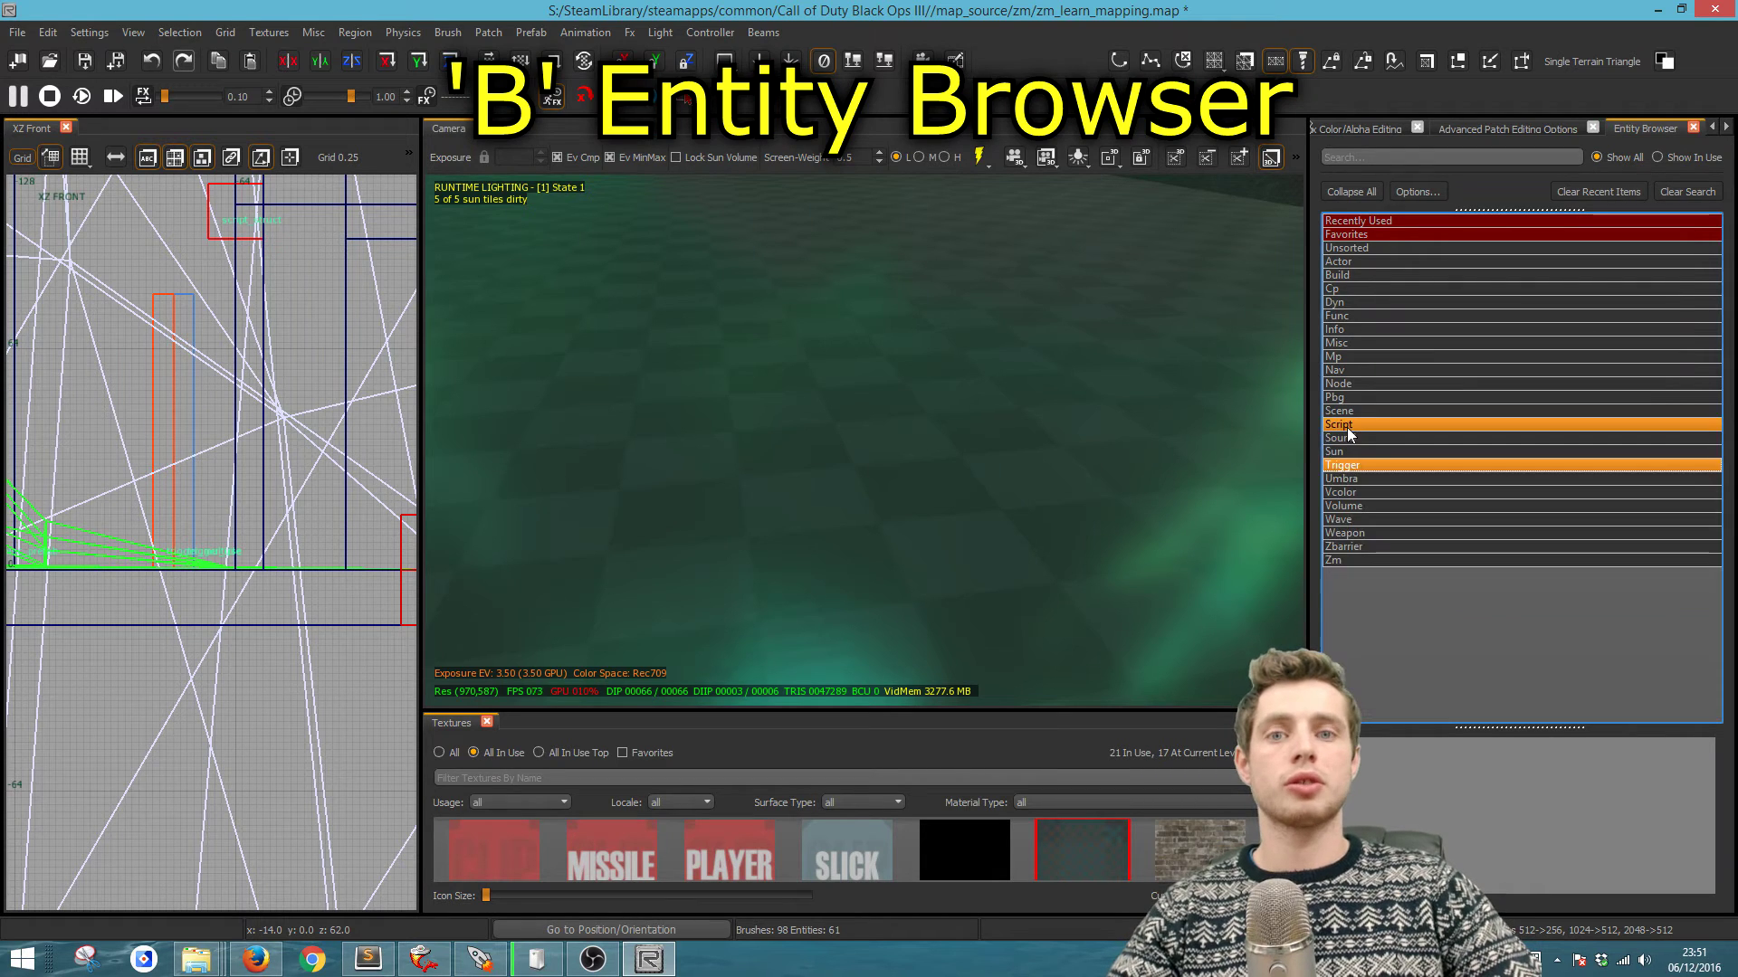
pyautogui.click(1376, 465)
pyautogui.moveTo(1367, 466); pyautogui.dragTo(973, 493)
pyautogui.moveTo(974, 493); pyautogui.dragTo(942, 461, button='right')
pyautogui.press('Escape')
# - Connect the trigger_multiple to the new script_origin, selecting the trigger_multiple first
pyautogui.moveTo(1076, 579)
pyautogui.mouseDown(button='right')
pyautogui.moveTo(1061, 566)
pyautogui.moveTo(1076, 566)
pyautogui.mouseUp(button='right')
pyautogui.click(927, 470)
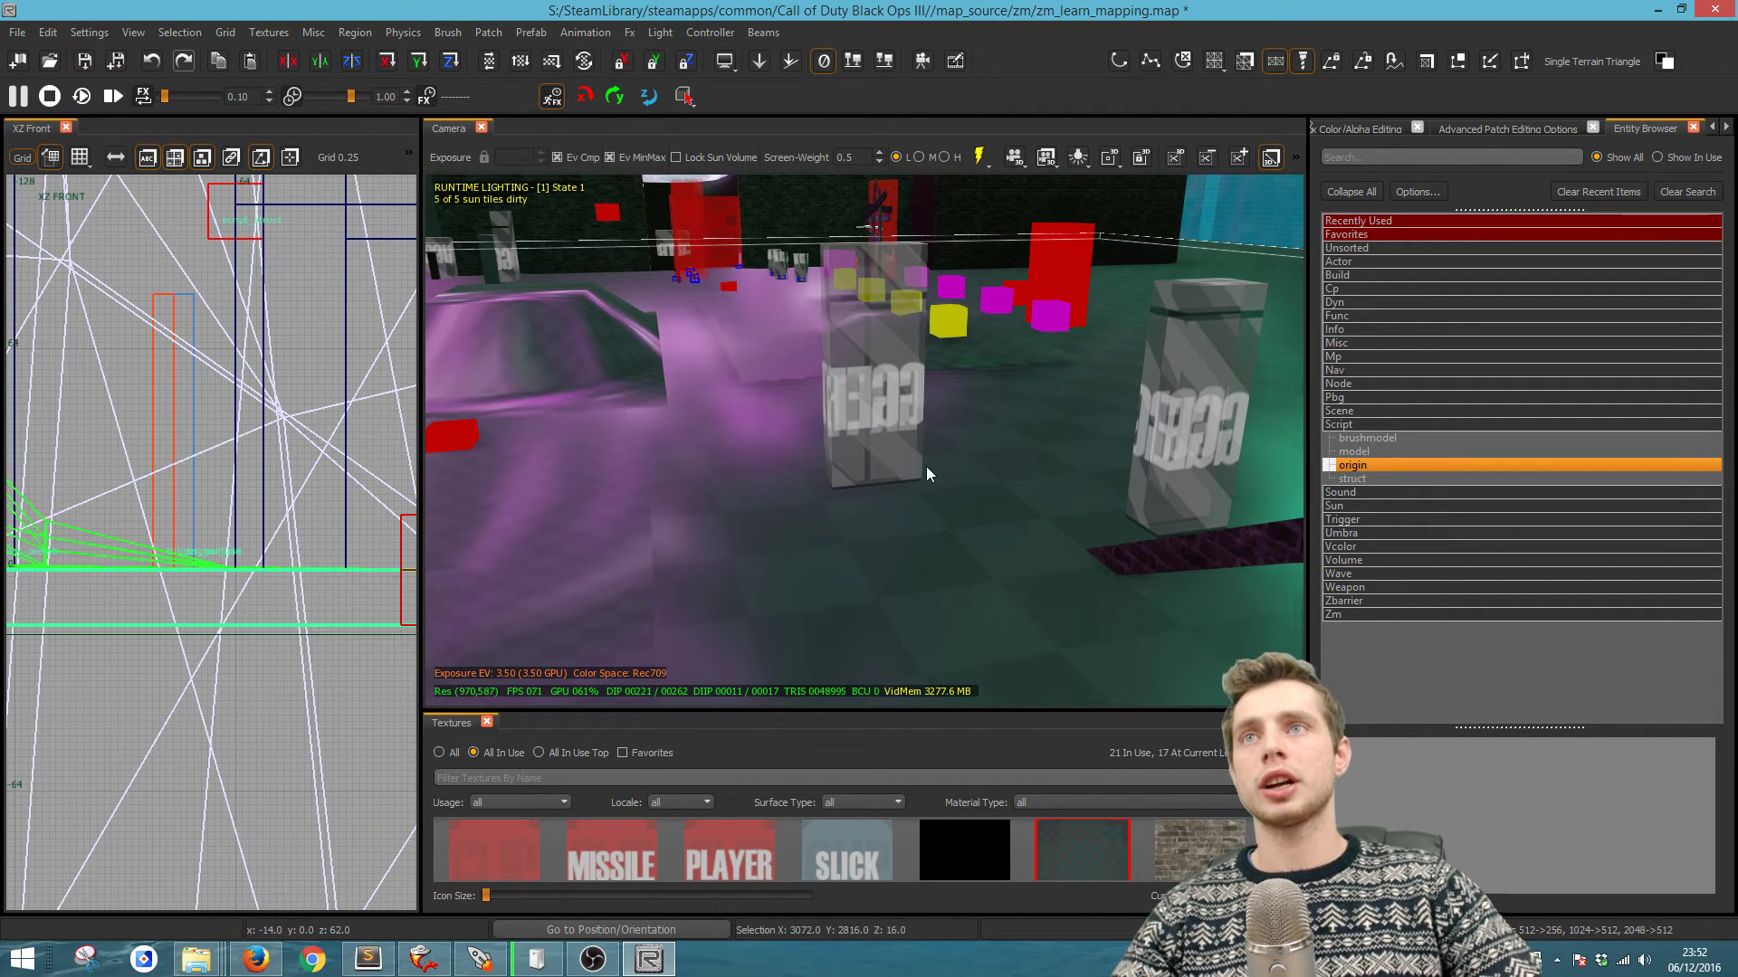
pyautogui.press('Escape')
pyautogui.click(893, 468)
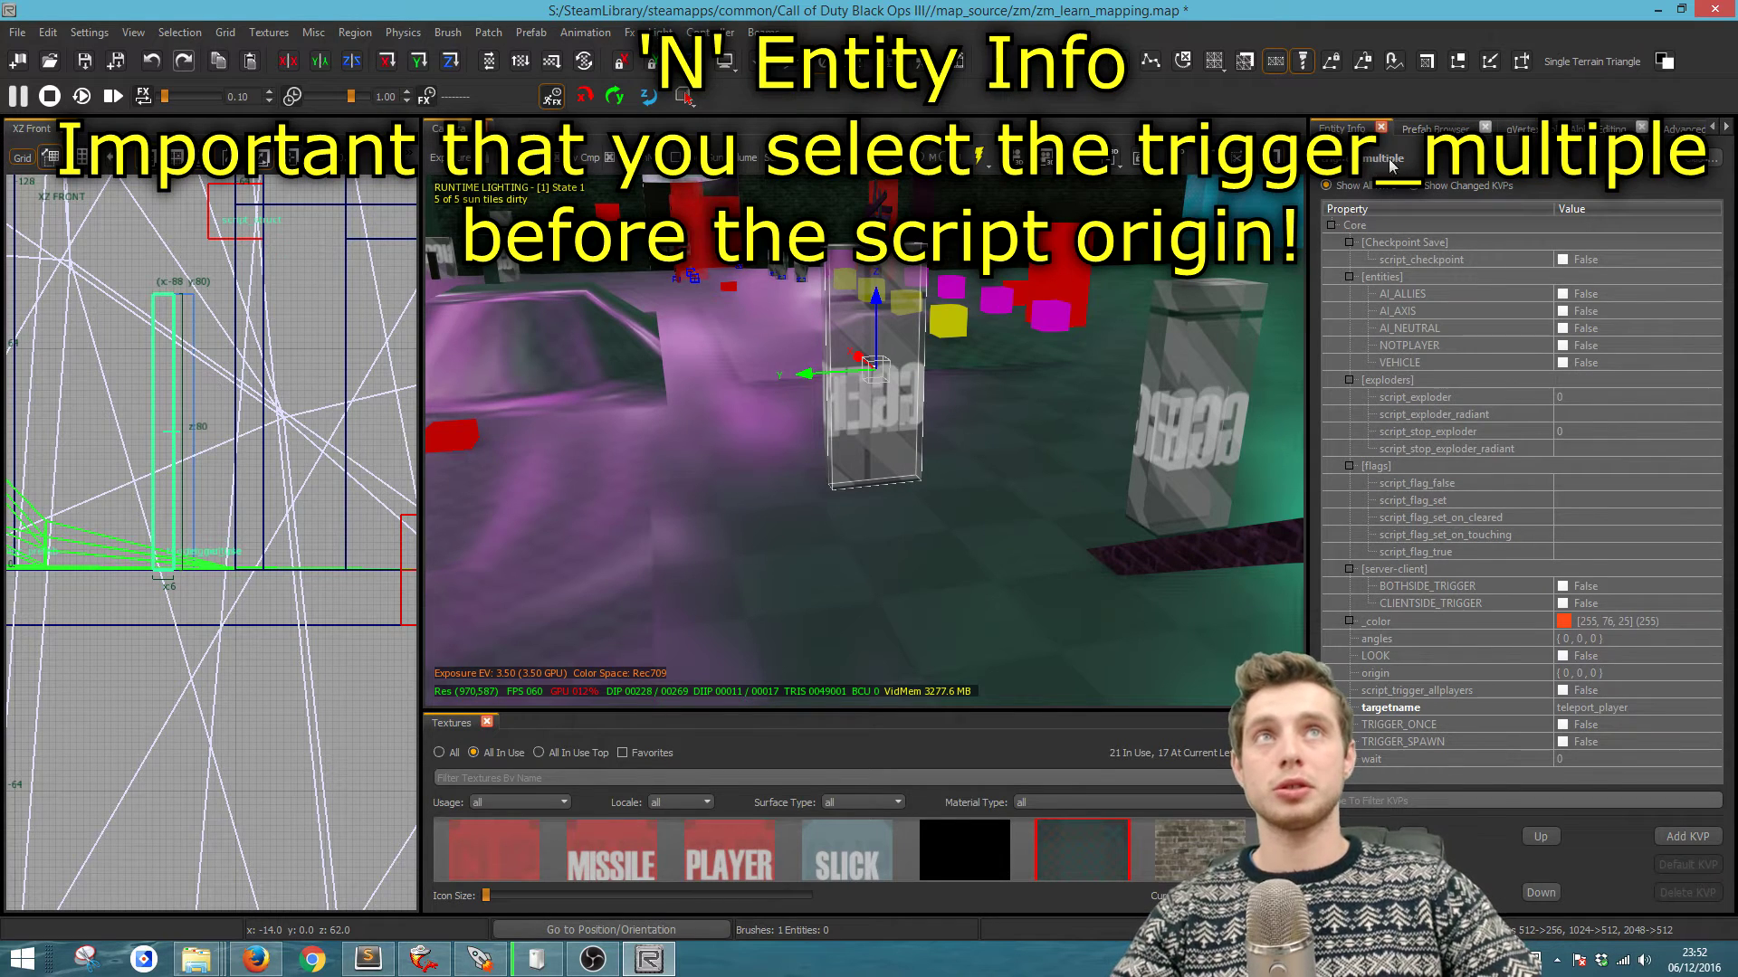
pyautogui.moveTo(892, 407); pyautogui.dragTo(969, 438, button='right')
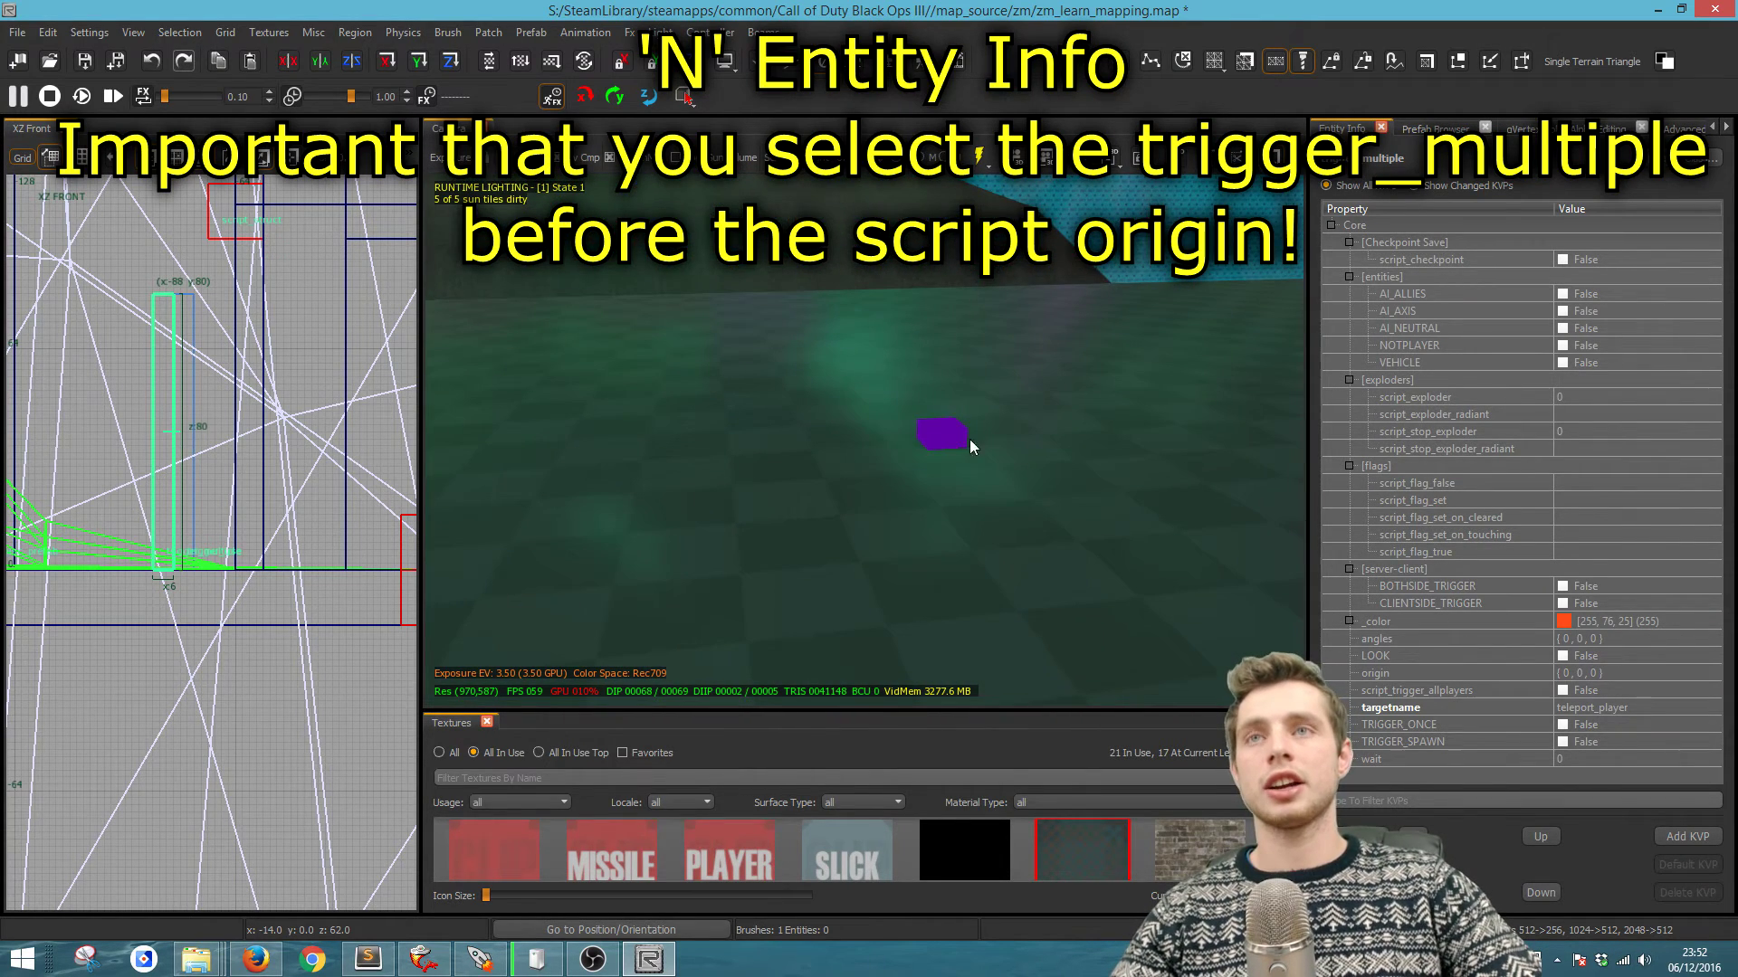
pyautogui.keyDown('shift'); pyautogui.click(936, 434); pyautogui.keyUp('shift')
pyautogui.hotkey('ctrl', 'k')
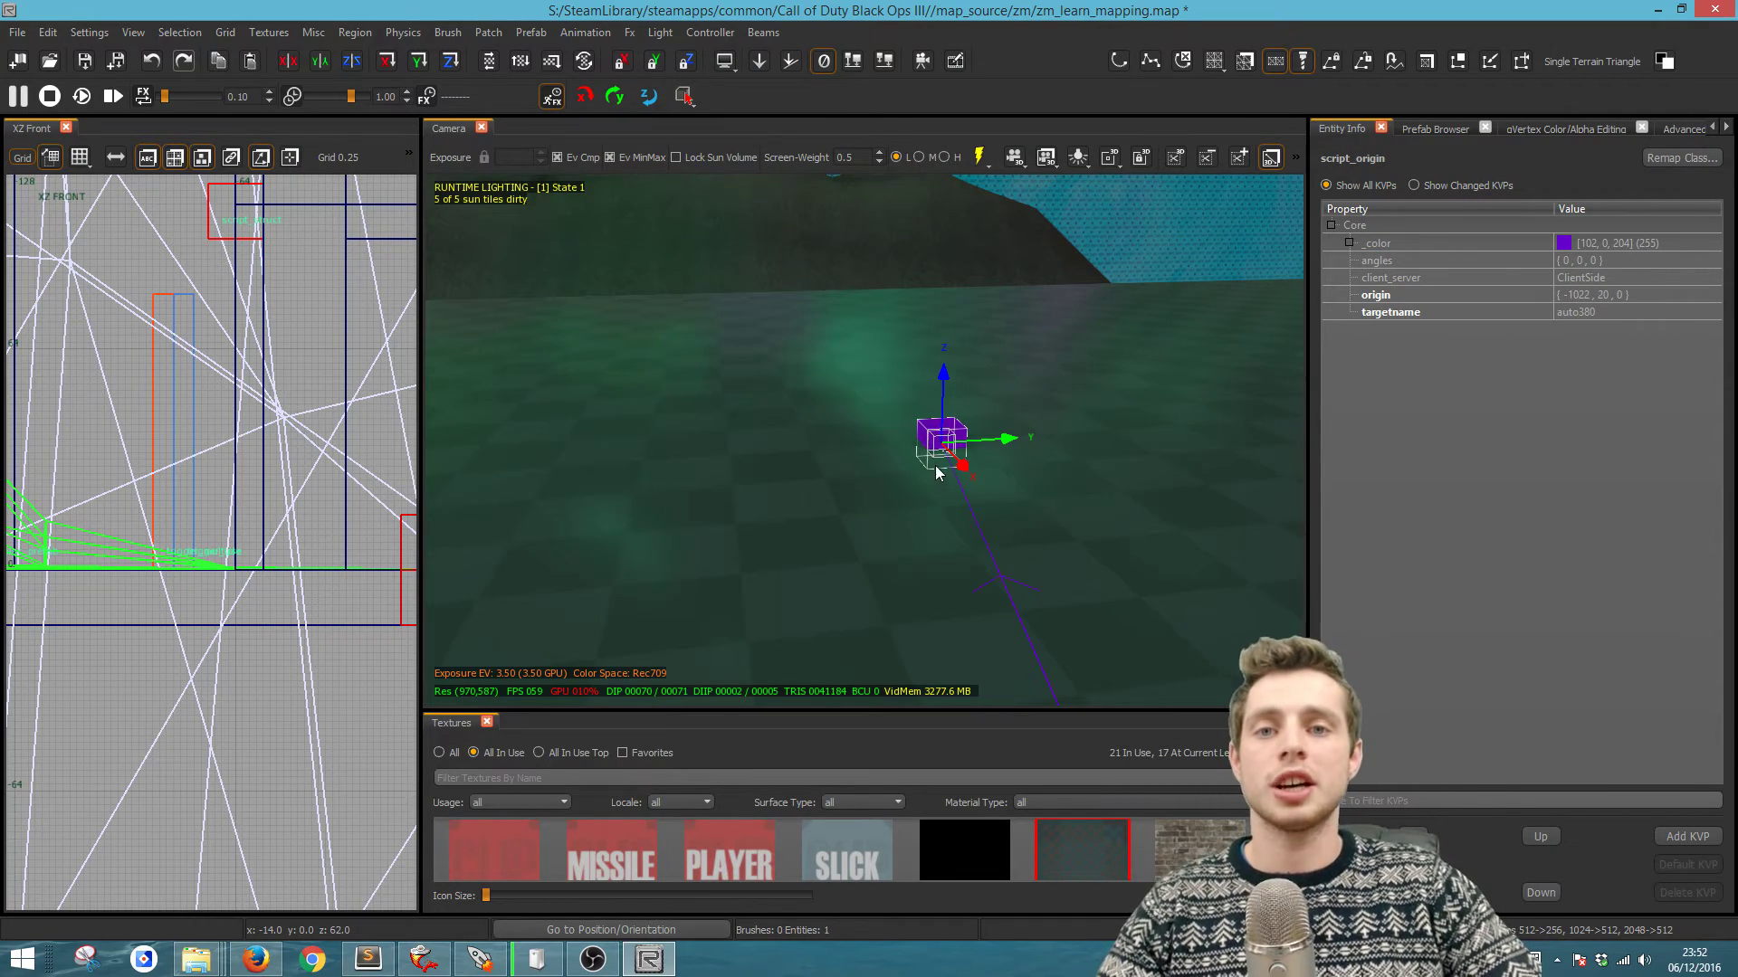
# - Duplicate the trigger_multiple, trigger_use and linked script_origin together
pyautogui.moveTo(936, 467); pyautogui.dragTo(959, 507, button='right')
pyautogui.keyDown('shift'); pyautogui.click(814, 552); pyautogui.keyUp('shift')
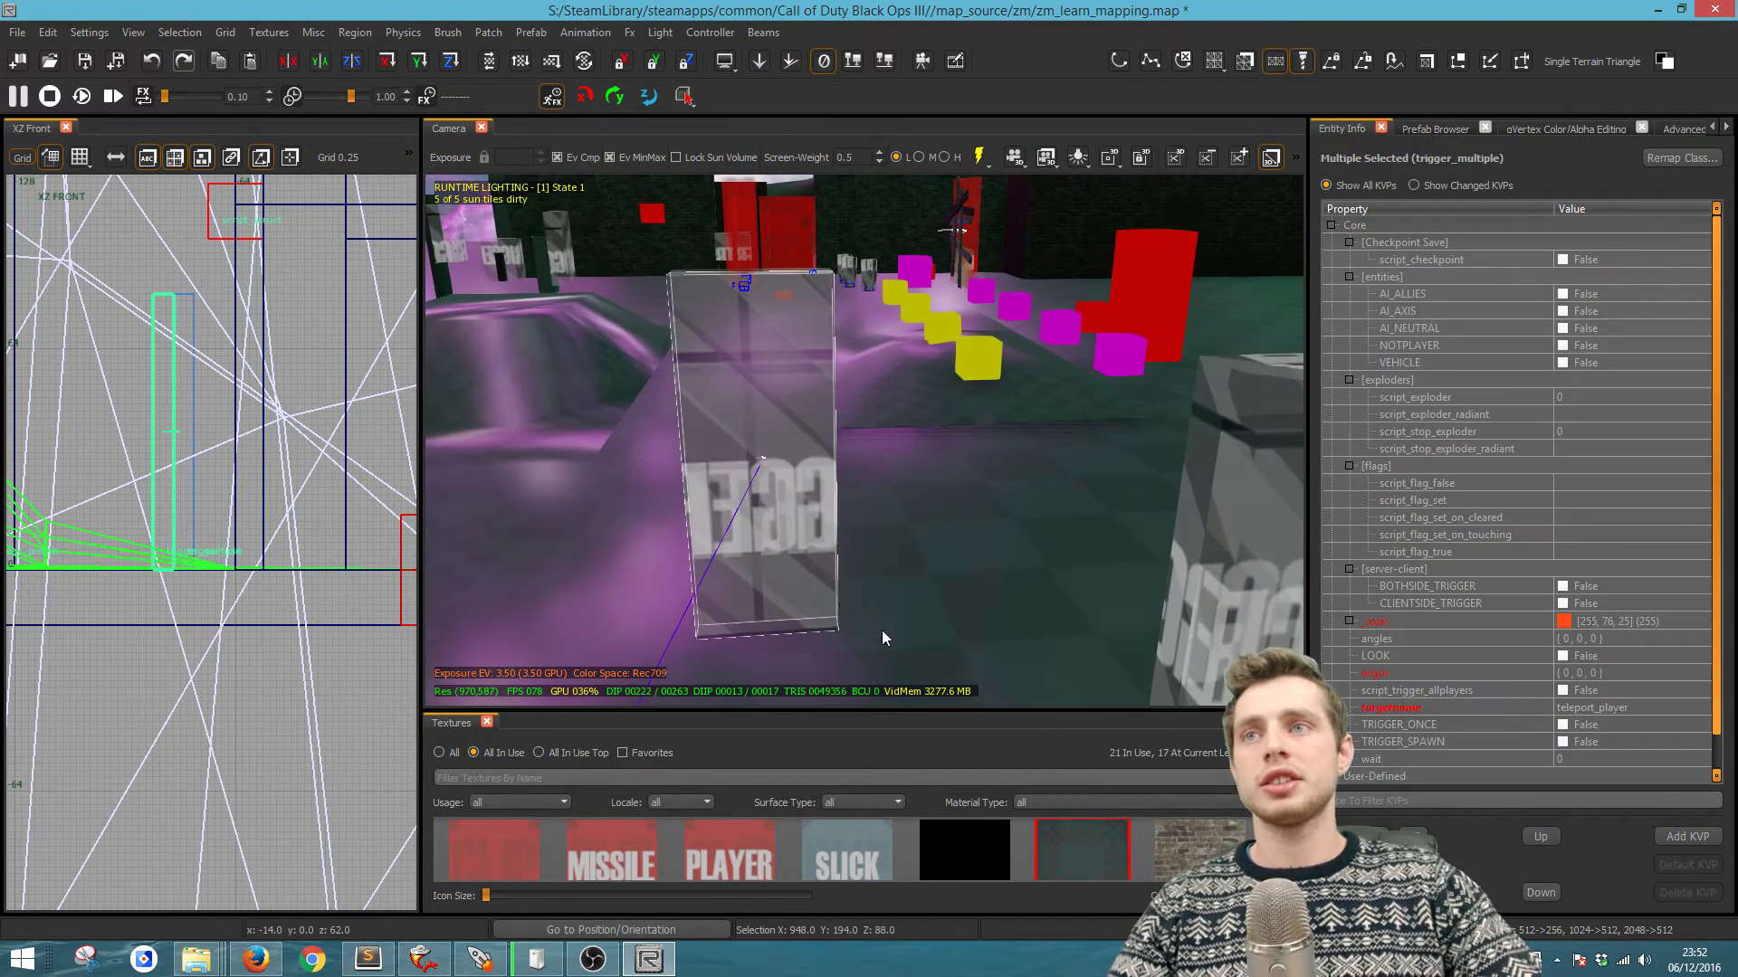
pyautogui.moveTo(882, 630)
pyautogui.mouseDown(button='right')
pyautogui.moveTo(819, 608)
pyautogui.moveTo(896, 617)
pyautogui.moveTo(892, 525)
pyautogui.moveTo(850, 464)
pyautogui.mouseUp(button='right')
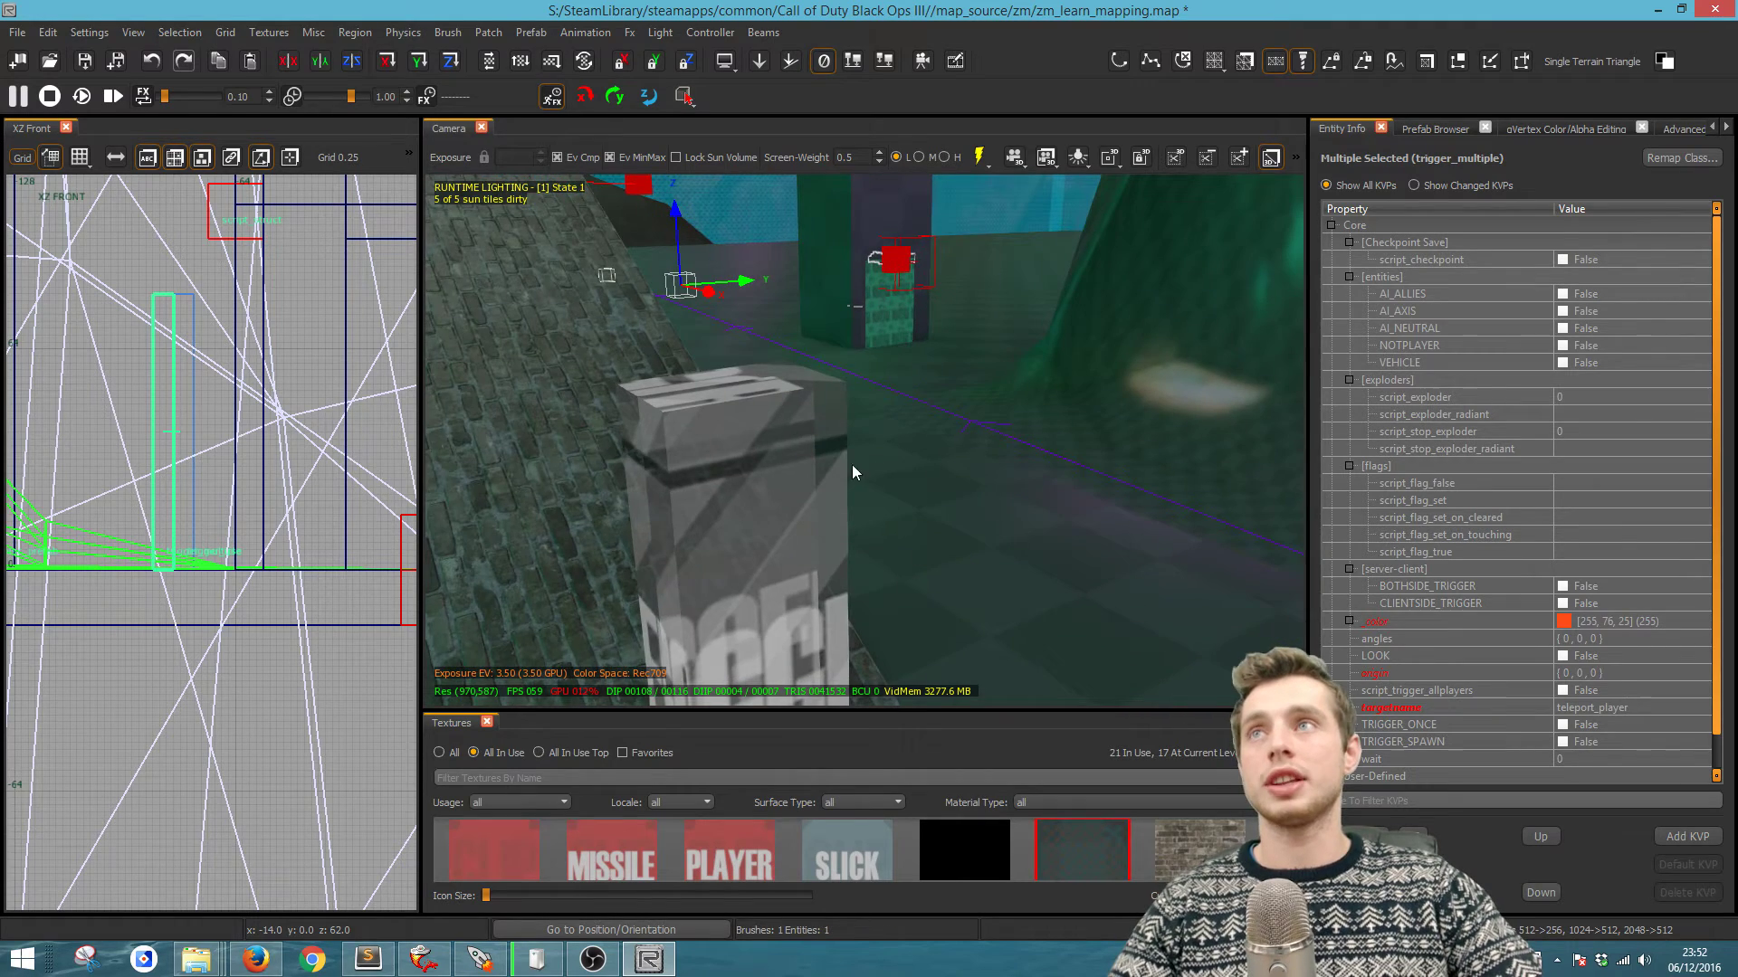
pyautogui.moveTo(773, 375)
pyautogui.mouseDown(button='right')
pyautogui.moveTo(1002, 500)
pyautogui.moveTo(751, 479)
pyautogui.moveTo(803, 477)
pyautogui.mouseUp(button='right')
pyautogui.keyDown('shift'); pyautogui.click(1001, 499); pyautogui.keyUp('shift')
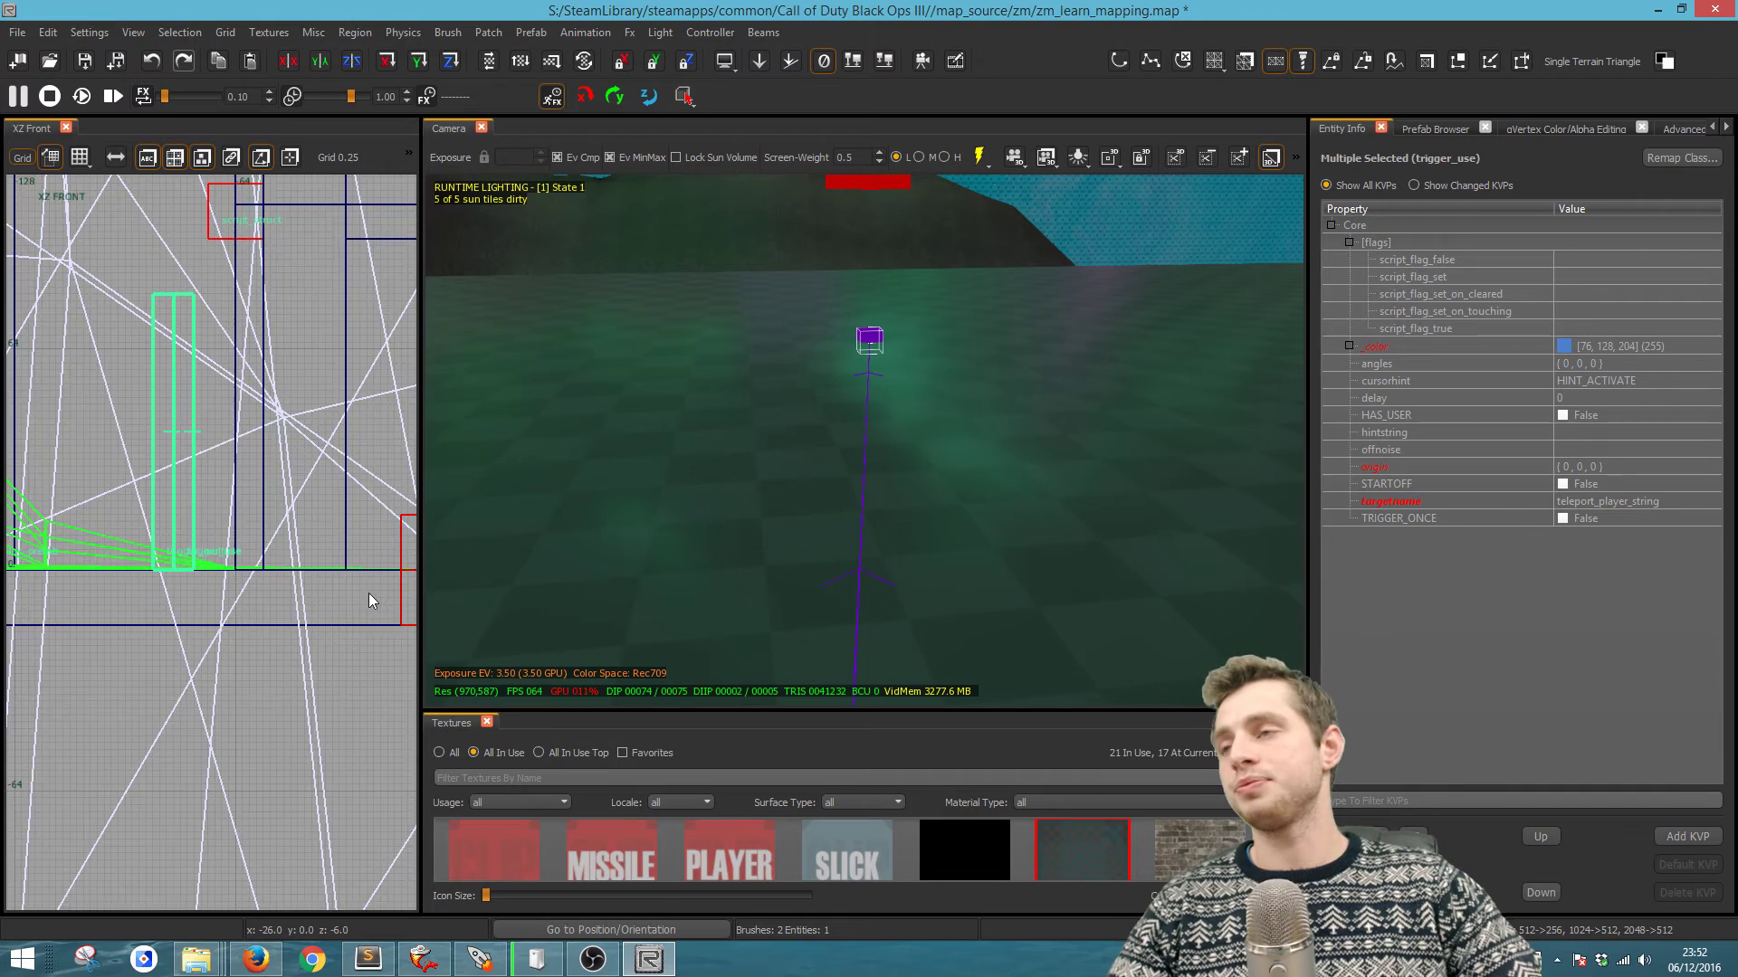
pyautogui.hotkey('ctrl', 'Tab')
pyautogui.hotkey('ctrl', 'Tab')
pyautogui.scroll(-10, 271, 611)
pyautogui.press('space')
# - Rotate the duplicates 180 degrees and position their script_origin beside the first trigger pair and their triggers near the first destination
pyautogui.scroll(3, 274, 606)
pyautogui.scroll(-1, 271, 574)
pyautogui.moveTo(280, 597); pyautogui.dragTo(166, 597)
pyautogui.scroll(-4, 215, 567)
pyautogui.press('r')
pyautogui.press('r')
pyautogui.scroll(12, 95, 549)
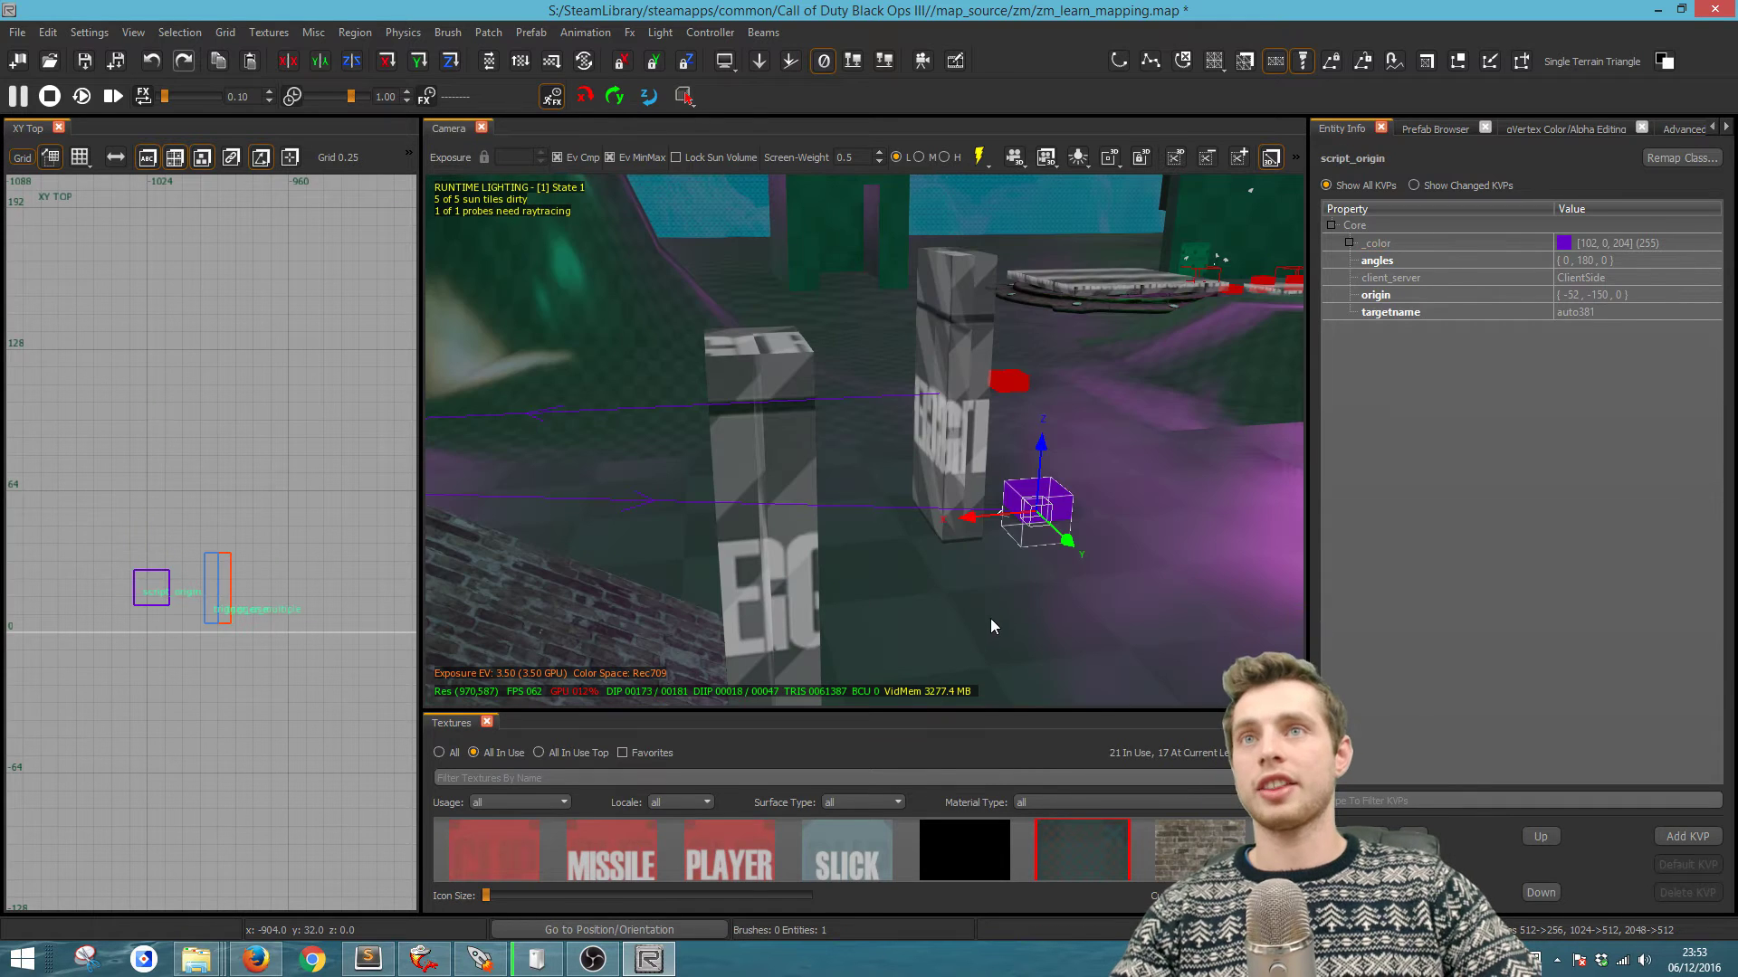
pyautogui.press('Escape')
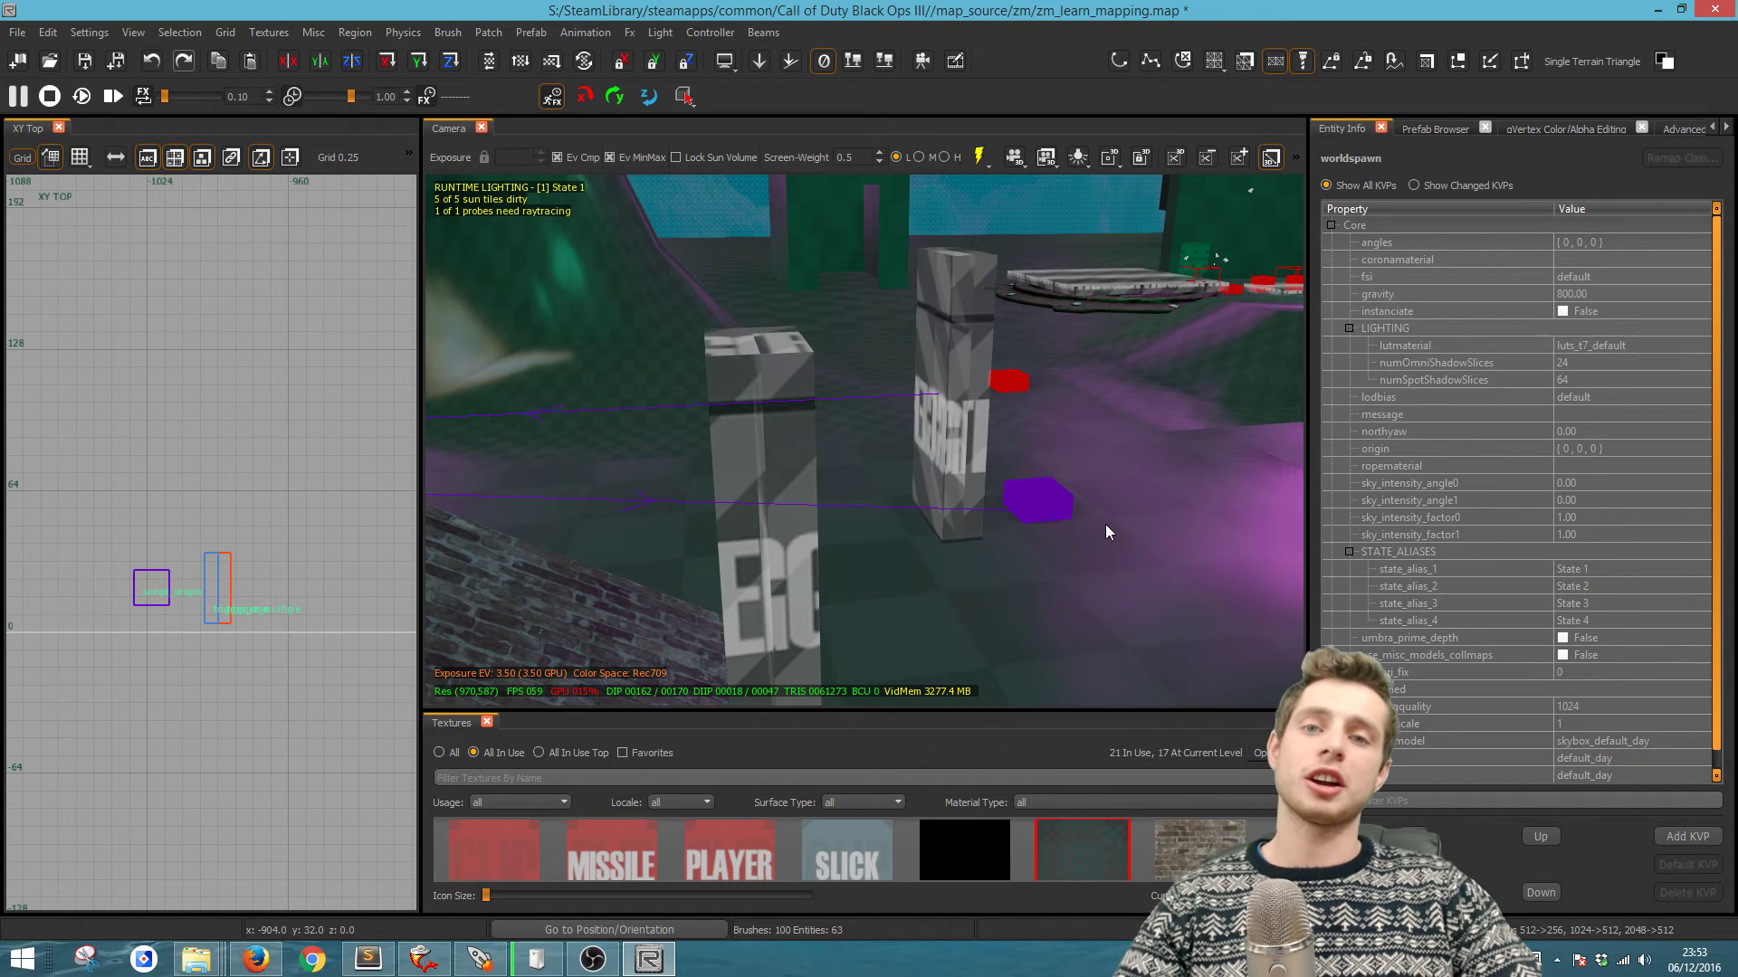
# - Inspect the second script_origin's entity properties and the map around the two linked teleporters
pyautogui.click(1037, 504)
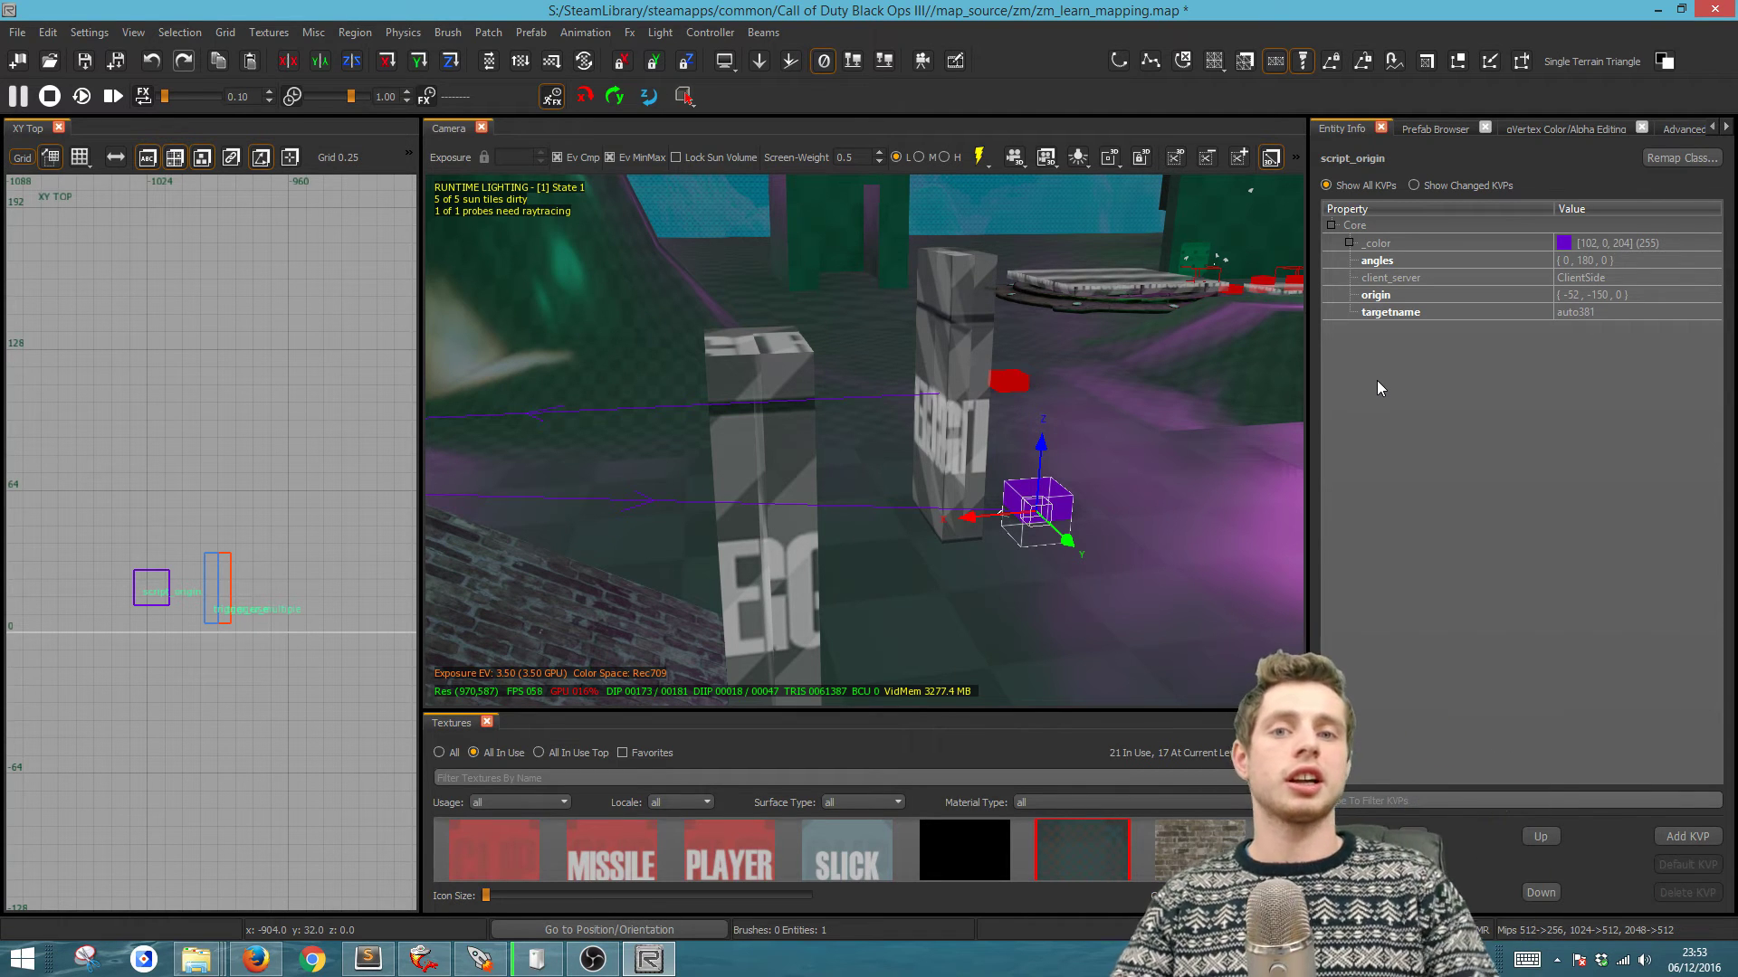
pyautogui.press('Escape')
pyautogui.moveTo(1115, 554); pyautogui.dragTo(1262, 507, button='right')
pyautogui.moveTo(1004, 525); pyautogui.dragTo(993, 459, button='right')
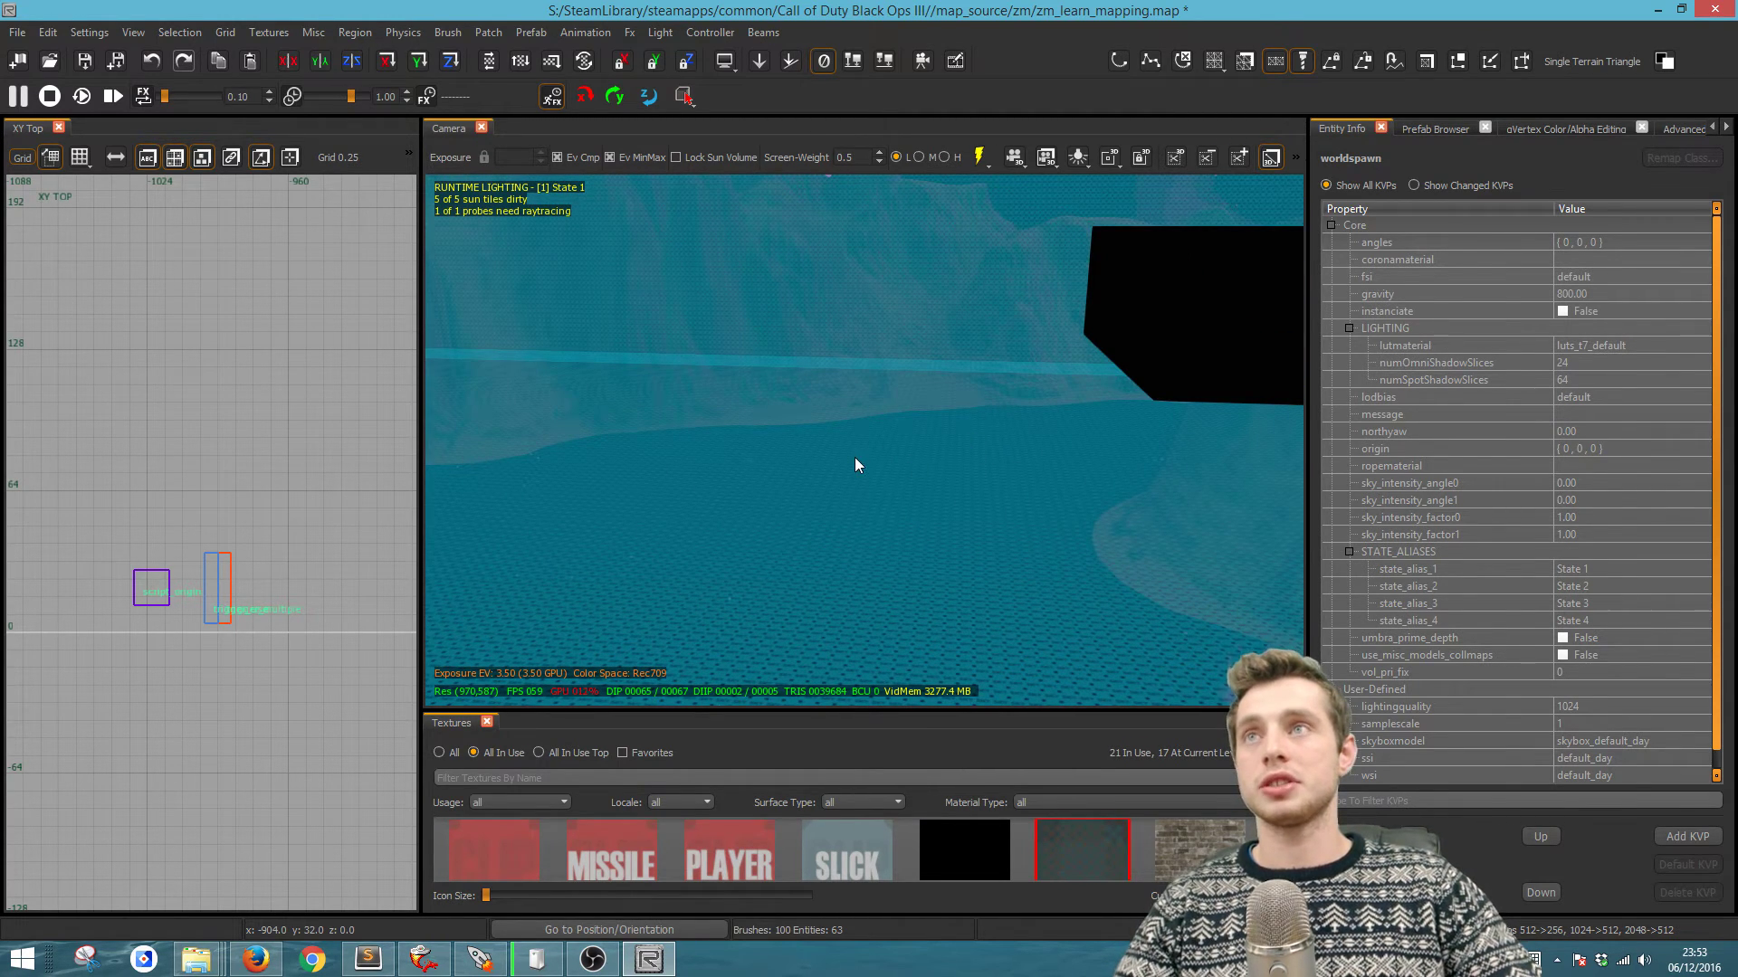
pyautogui.moveTo(865, 441); pyautogui.dragTo(958, 548, button='right')
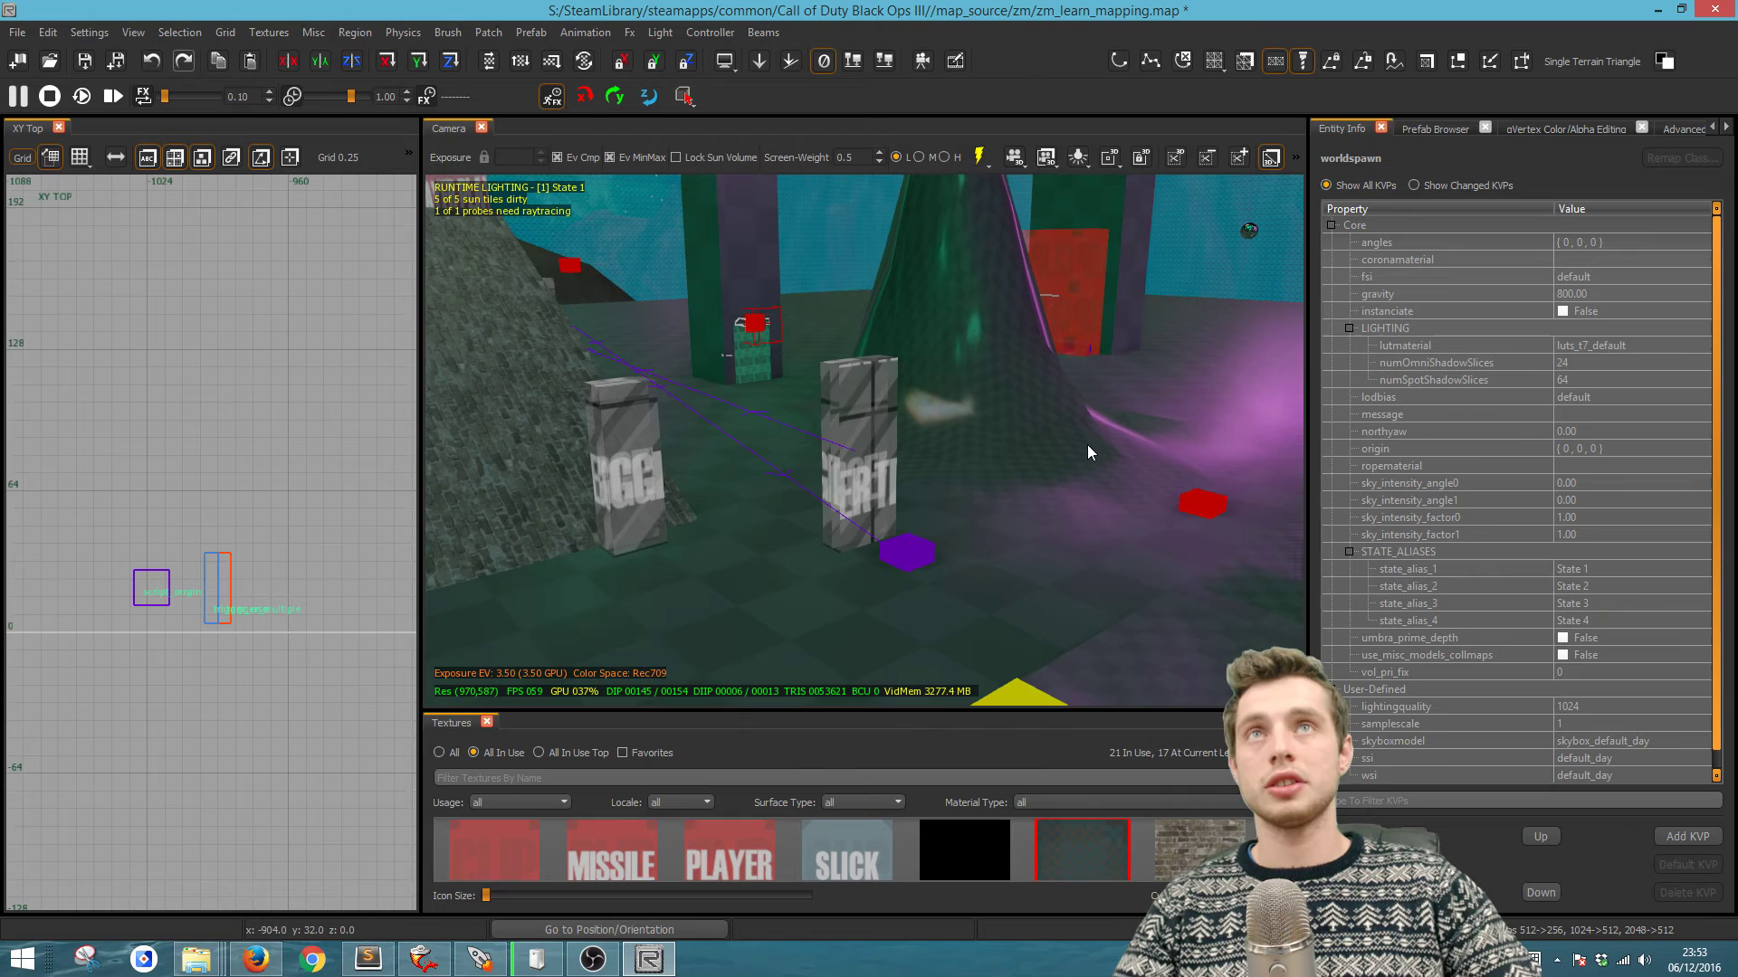
# - Place the setup_black_box.map prefab from the _NSZ Kino_Teleporter folder in the map and delete it again
pyautogui.rightClick(1019, 58)
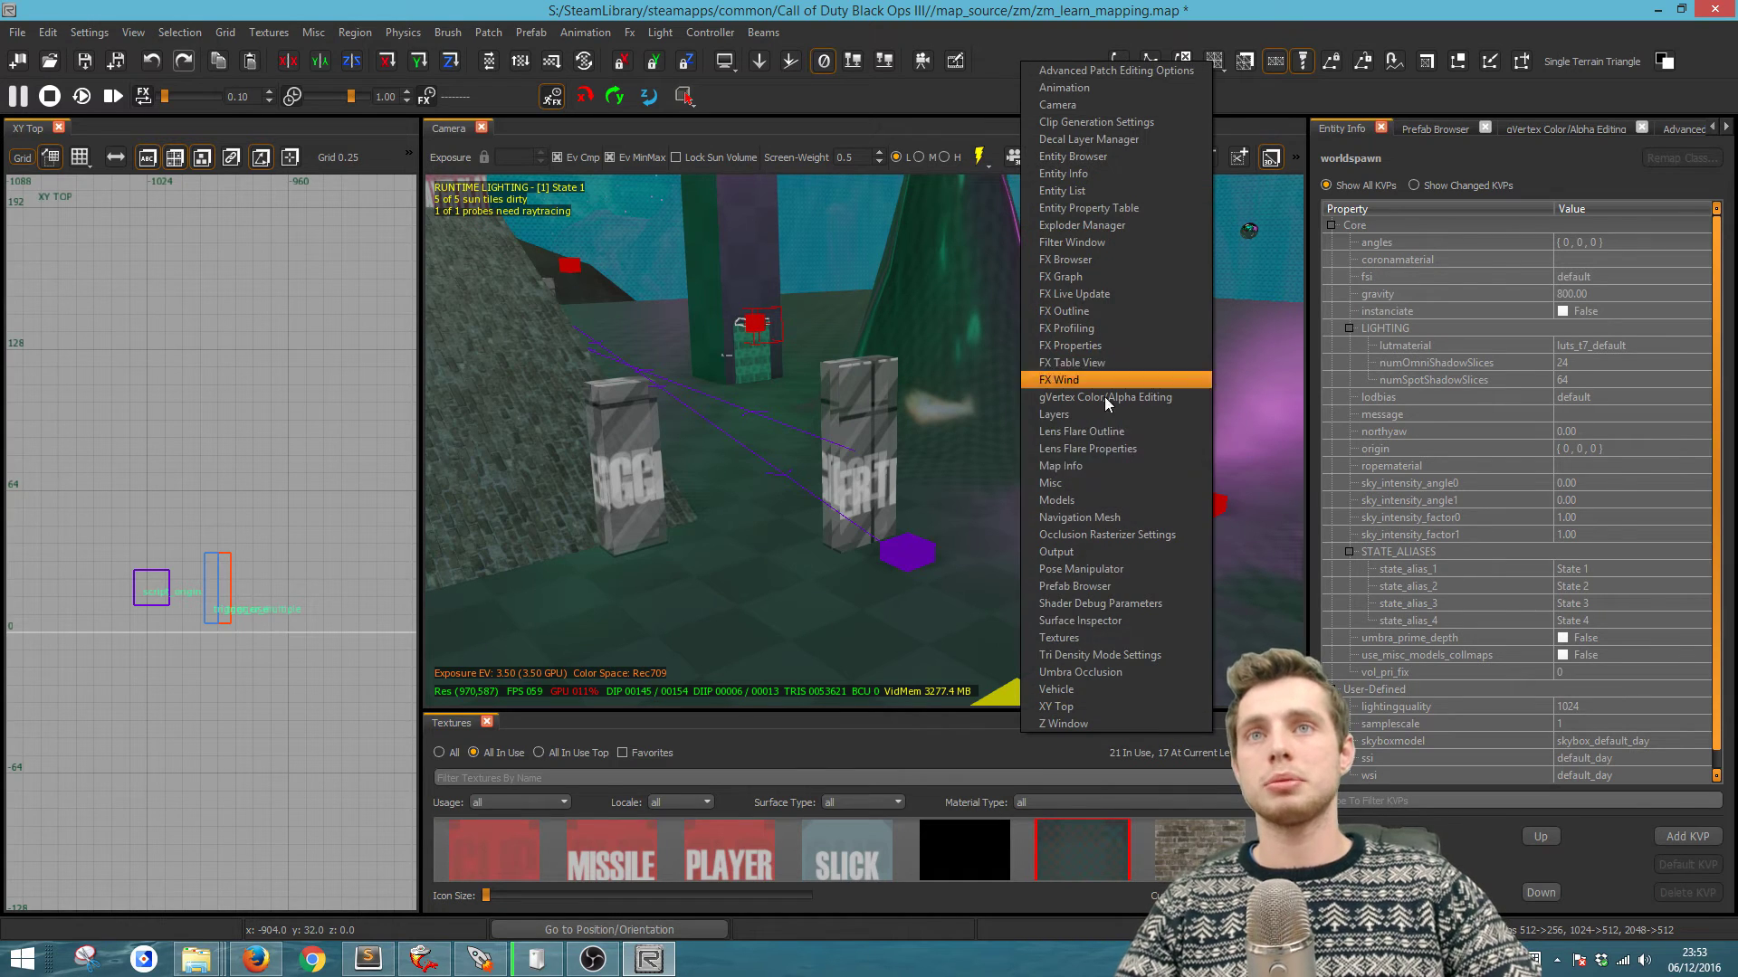
pyautogui.click(1095, 586)
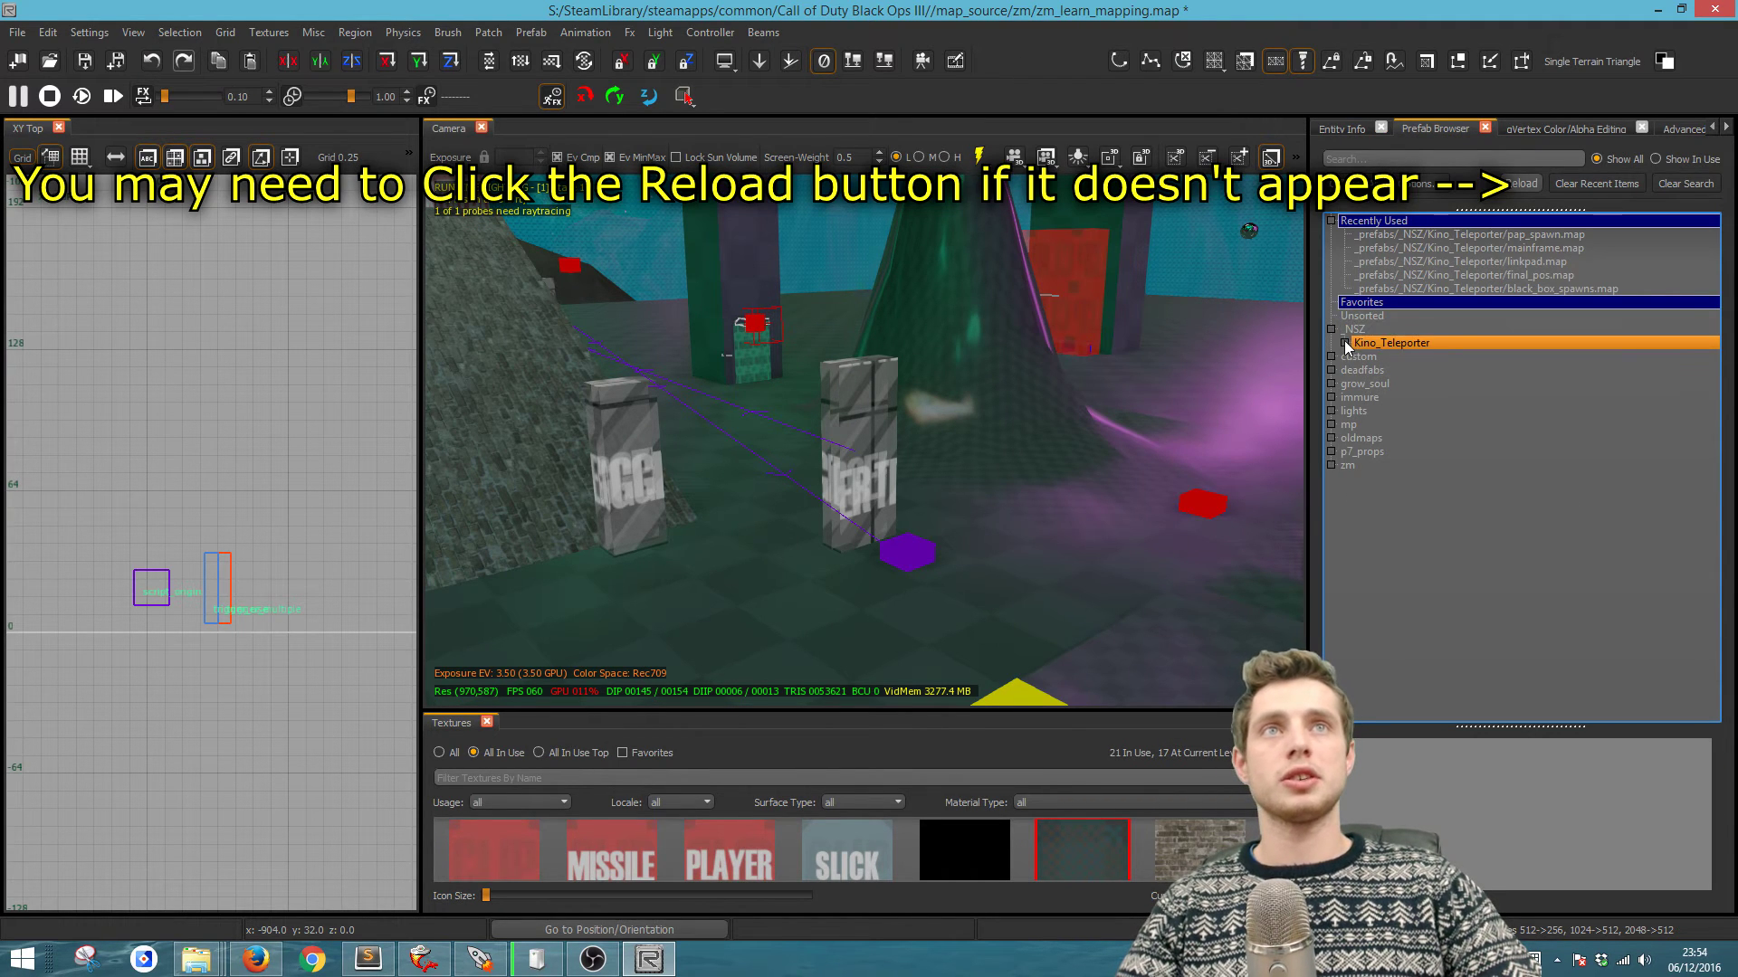
pyautogui.click(1345, 344)
pyautogui.click(1404, 357)
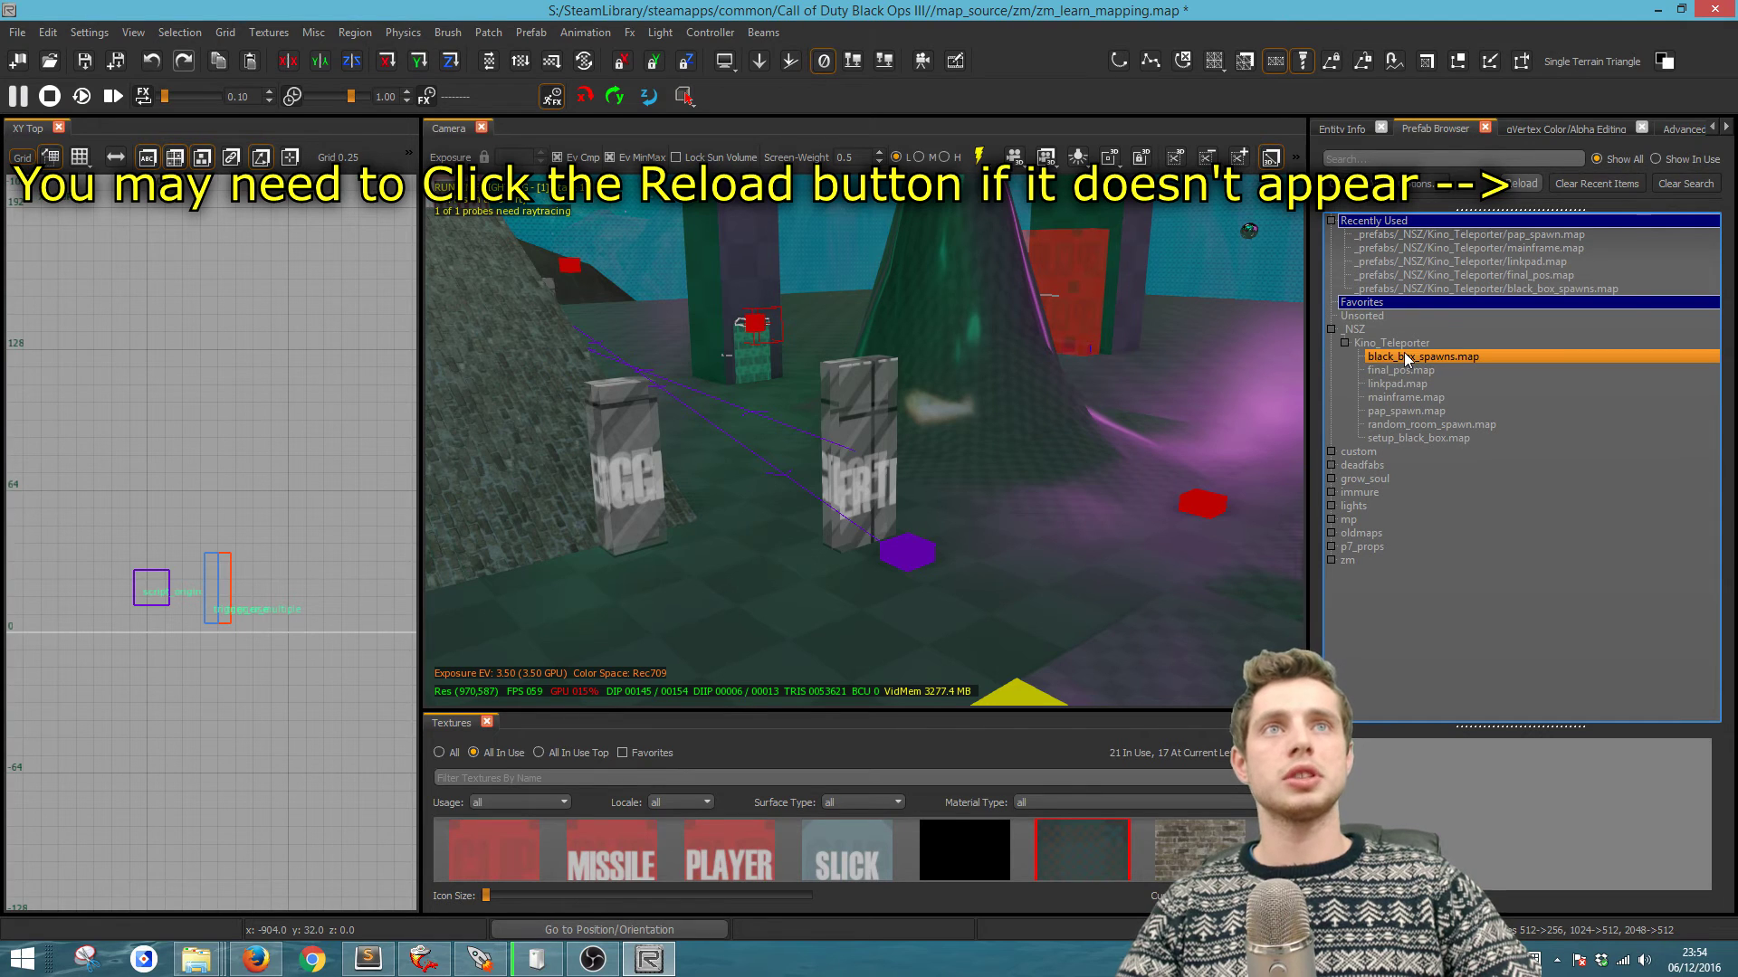
pyautogui.click(1417, 440)
pyautogui.moveTo(1415, 440); pyautogui.dragTo(1036, 556)
pyautogui.moveTo(1068, 389); pyautogui.dragTo(1120, 724)
pyautogui.keyDown('ctrl'); pyautogui.moveTo(1124, 644); pyautogui.dragTo(1154, 666, button='right'); pyautogui.keyUp('ctrl')
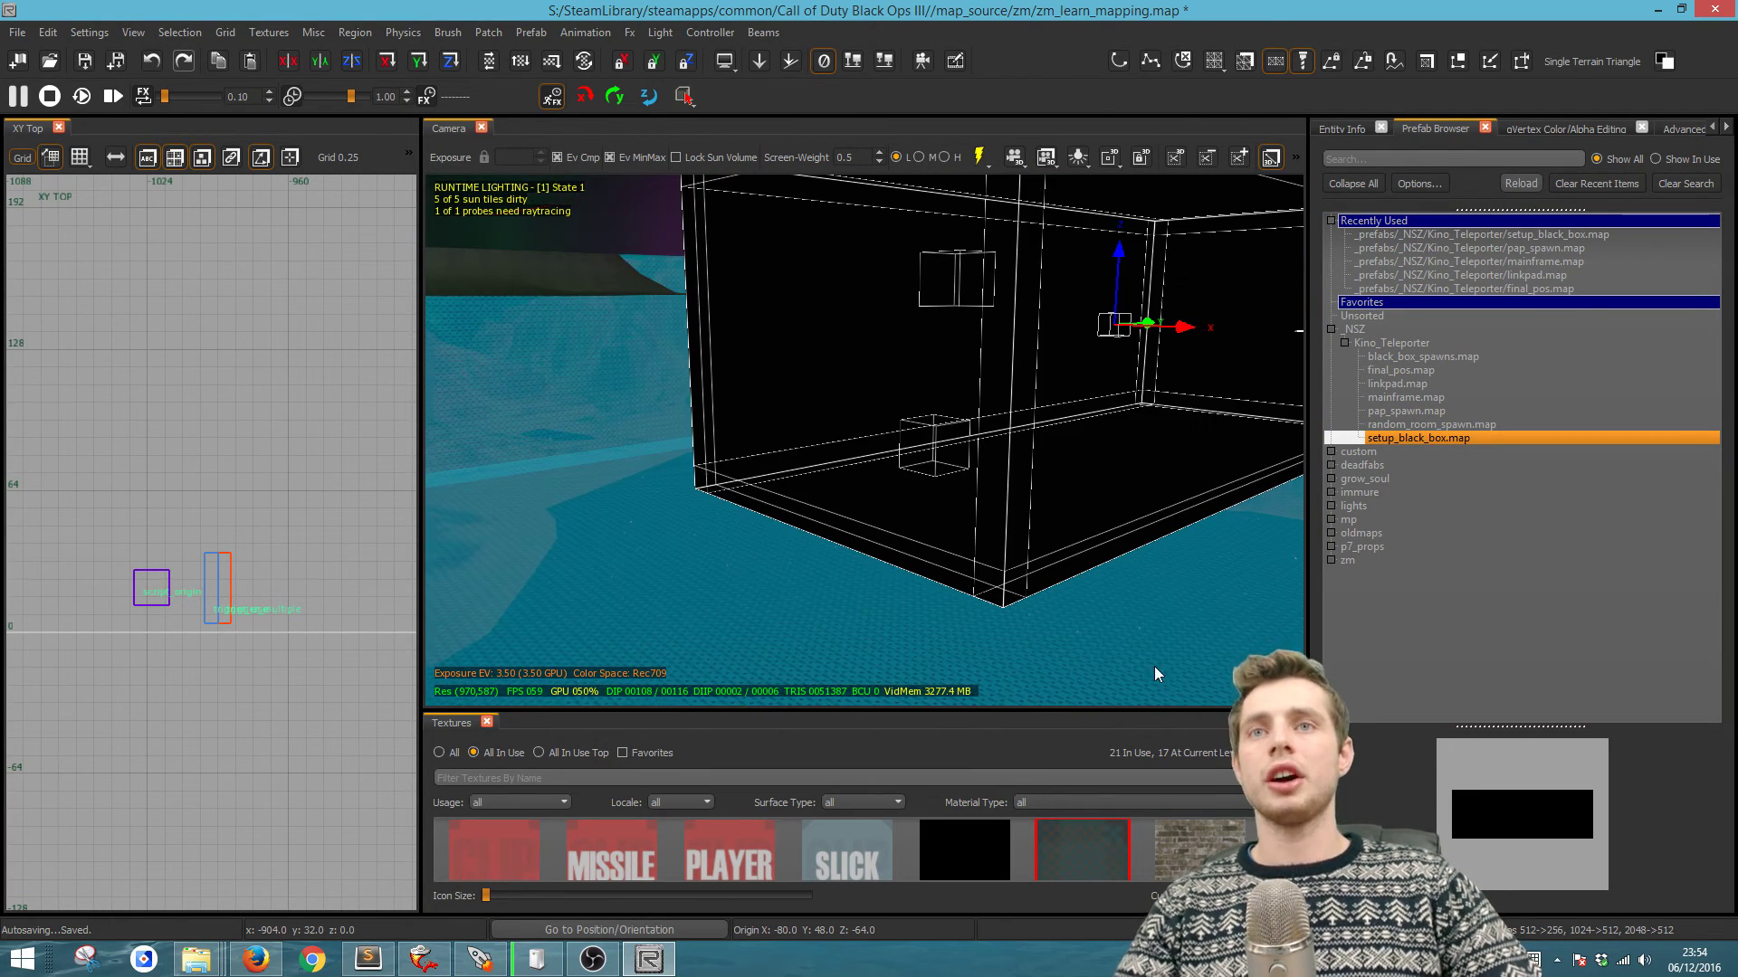
pyautogui.scroll(-2, 1099, 557)
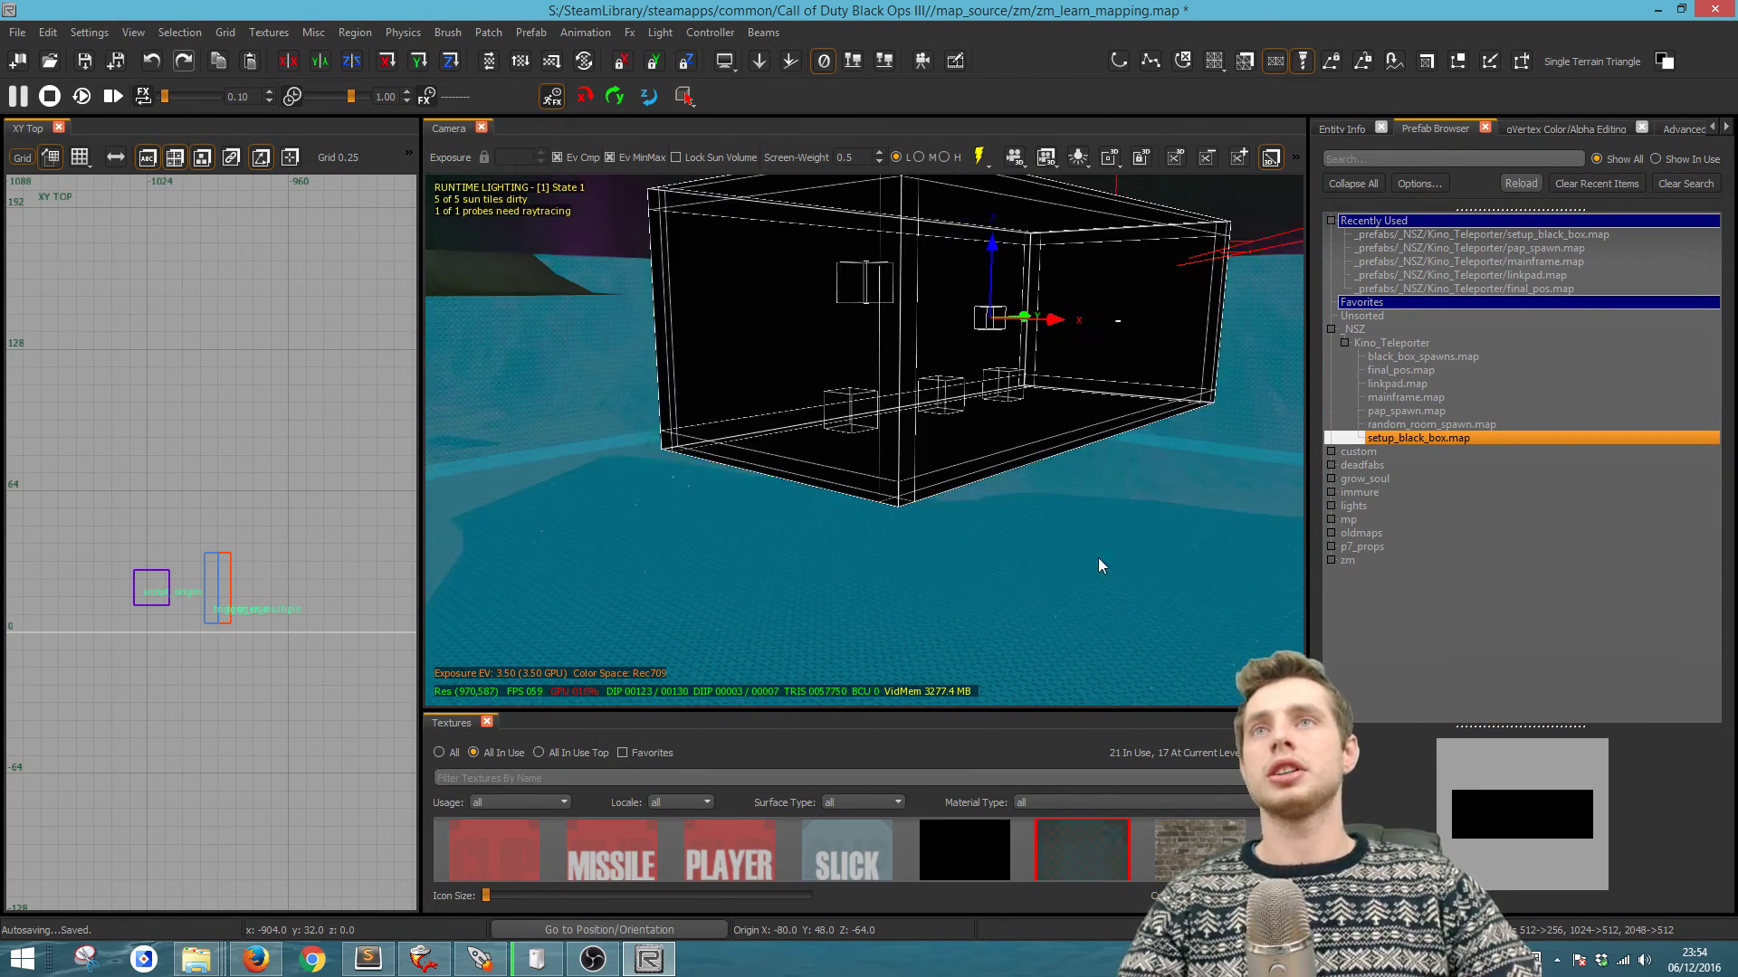
pyautogui.press('Delete')
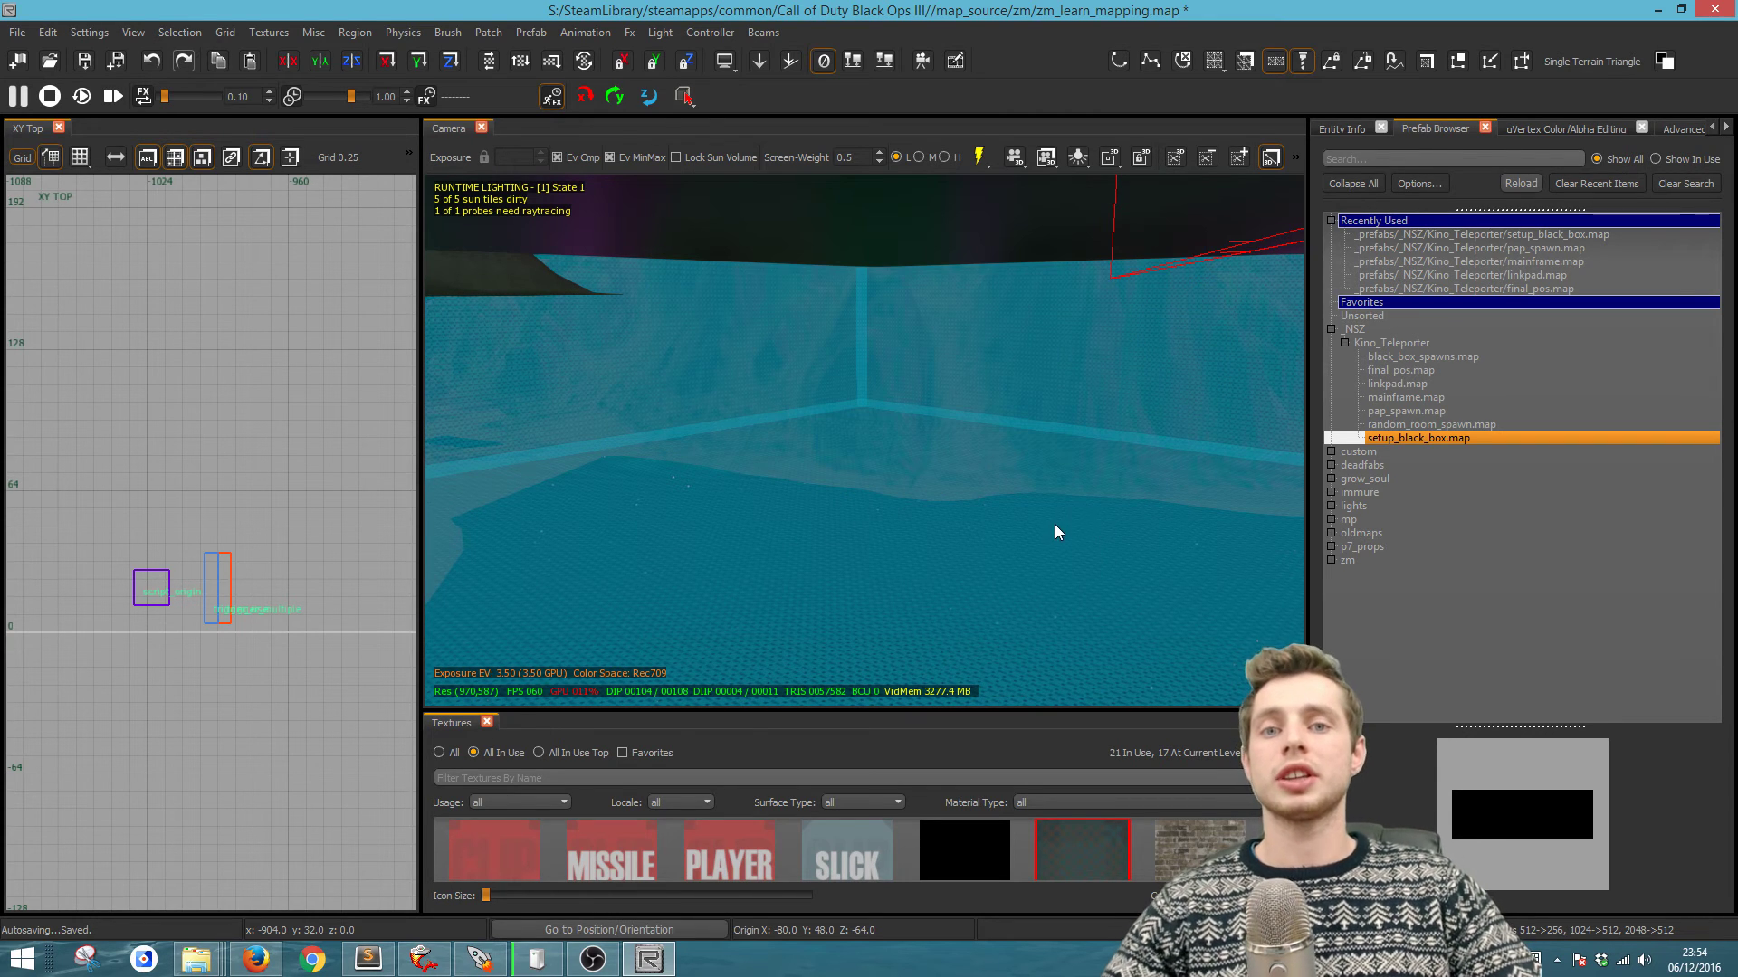
# - Select the trigger_multiple and trigger_use of the first teleporter pair together
pyautogui.keyDown('ctrl'); pyautogui.moveTo(1046, 531); pyautogui.dragTo(1029, 531, button='right'); pyautogui.keyUp('ctrl')
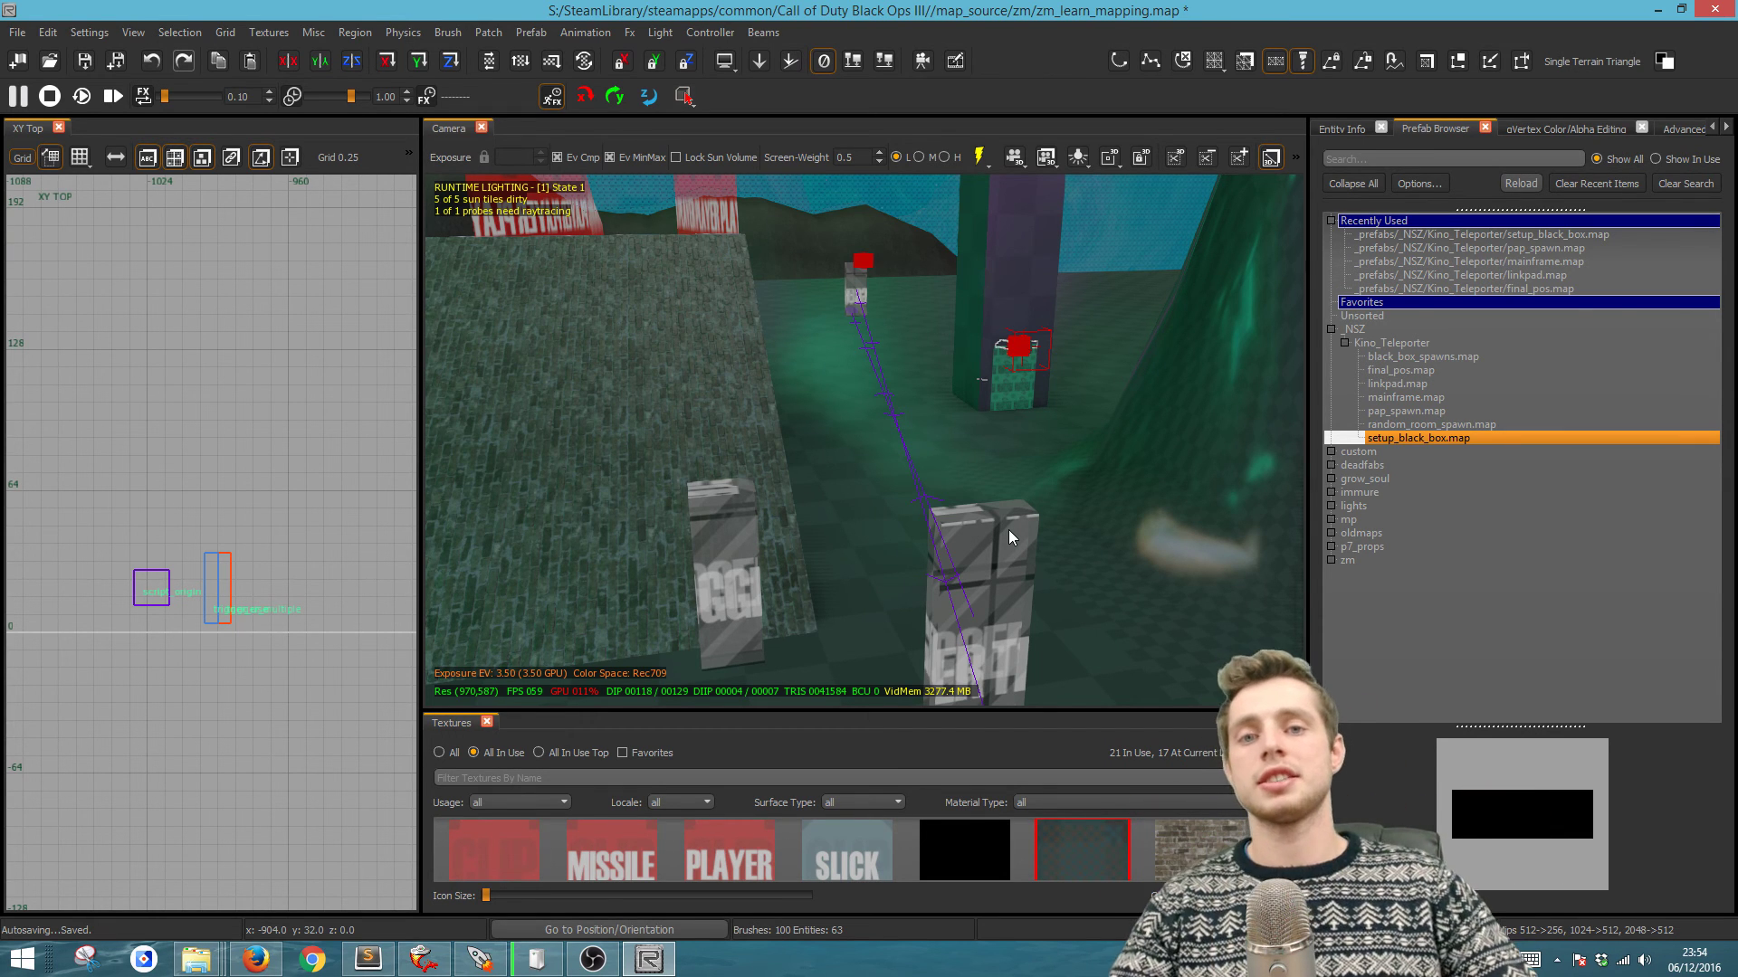
pyautogui.moveTo(1008, 529); pyautogui.dragTo(982, 547, button='right')
pyautogui.keyDown('shift'); pyautogui.click(882, 605); pyautogui.keyUp('shift')
pyautogui.keyDown('shift'); pyautogui.click(865, 599); pyautogui.keyUp('shift')
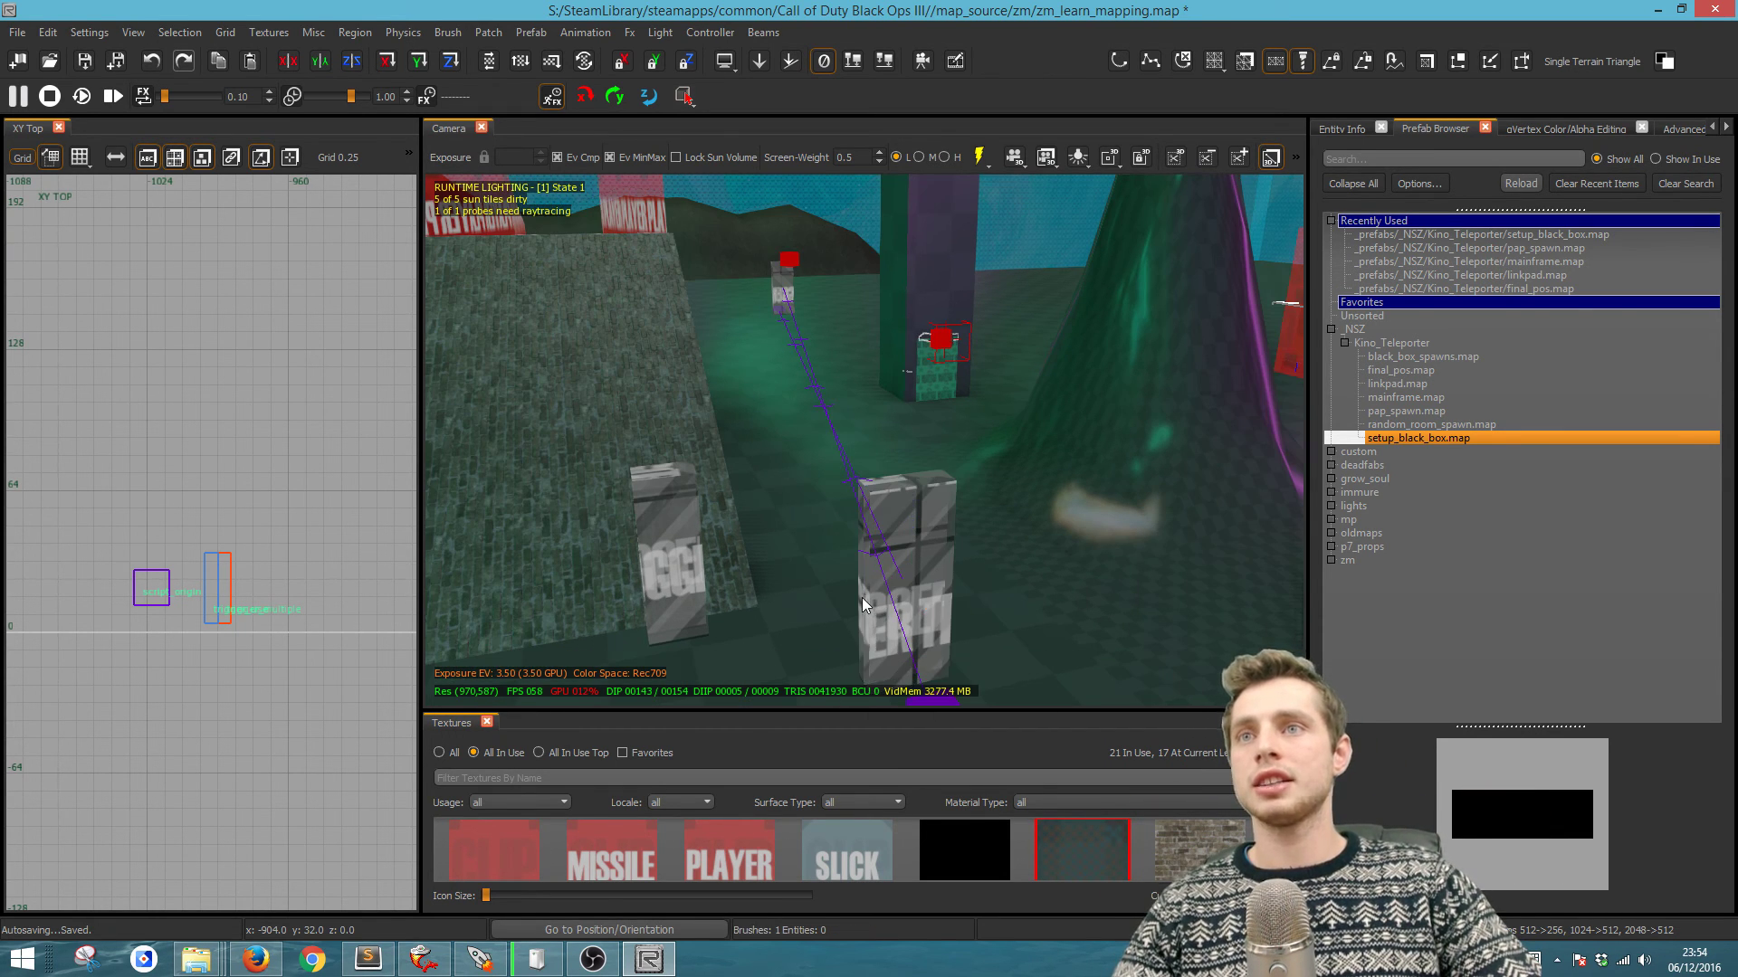
pyautogui.keyDown('shift'); pyautogui.click(867, 599); pyautogui.keyUp('shift')
pyautogui.click(900, 593)
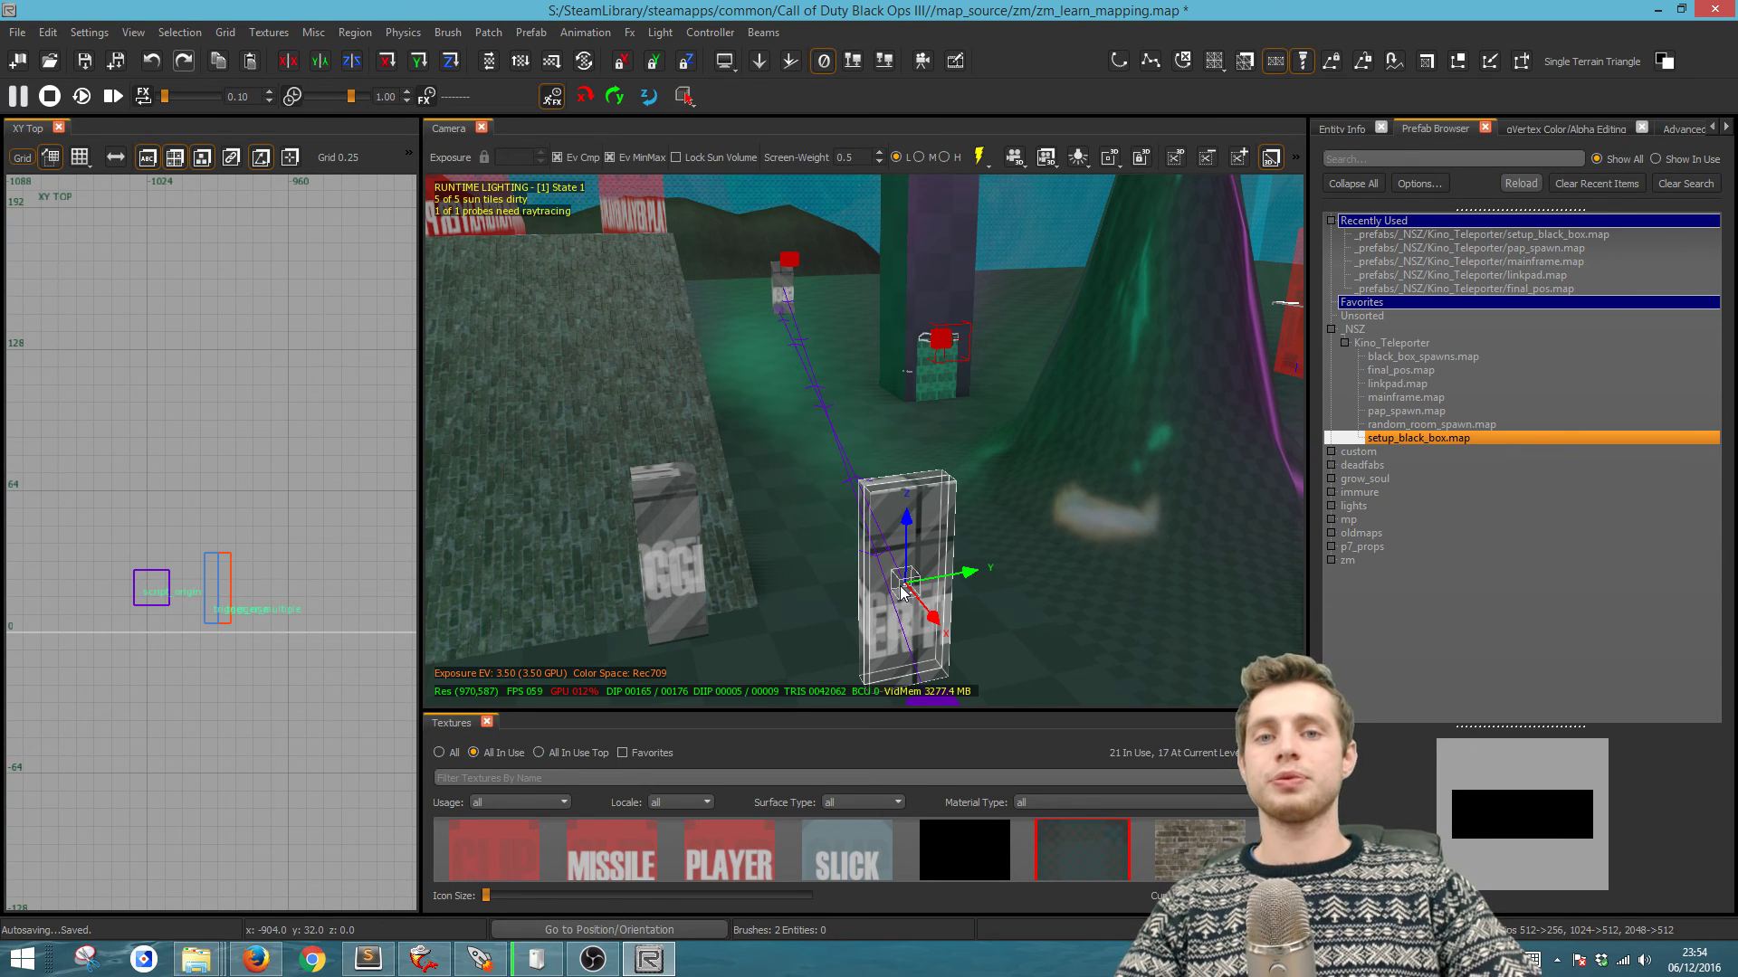